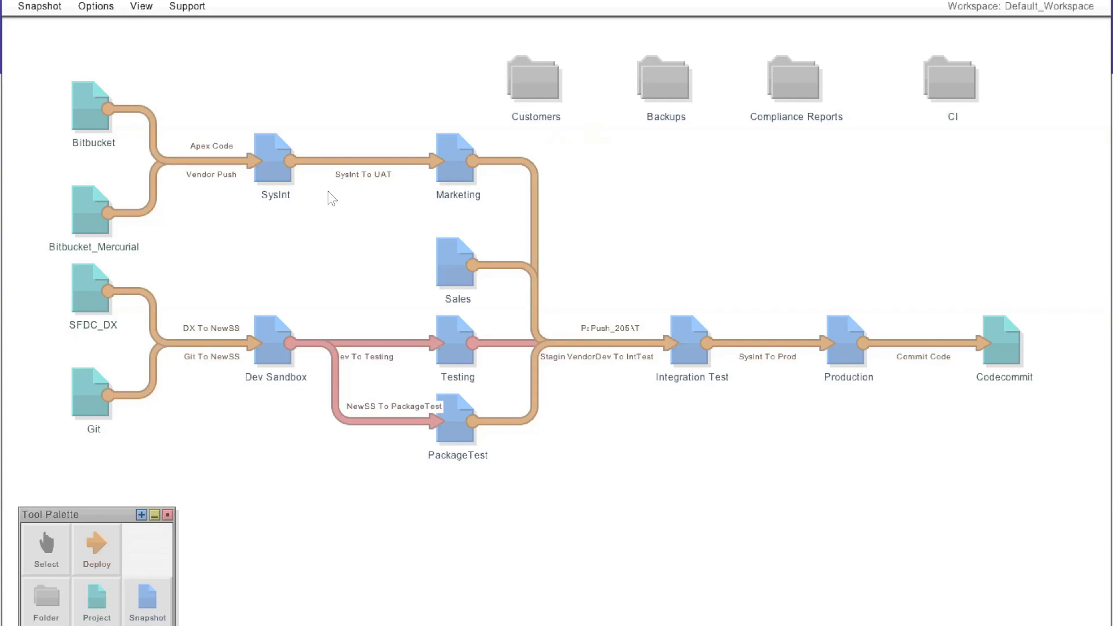
- Switch to the Smaller_Pipeline workspace in the Workspace Manager
mouse_move(259, 167)
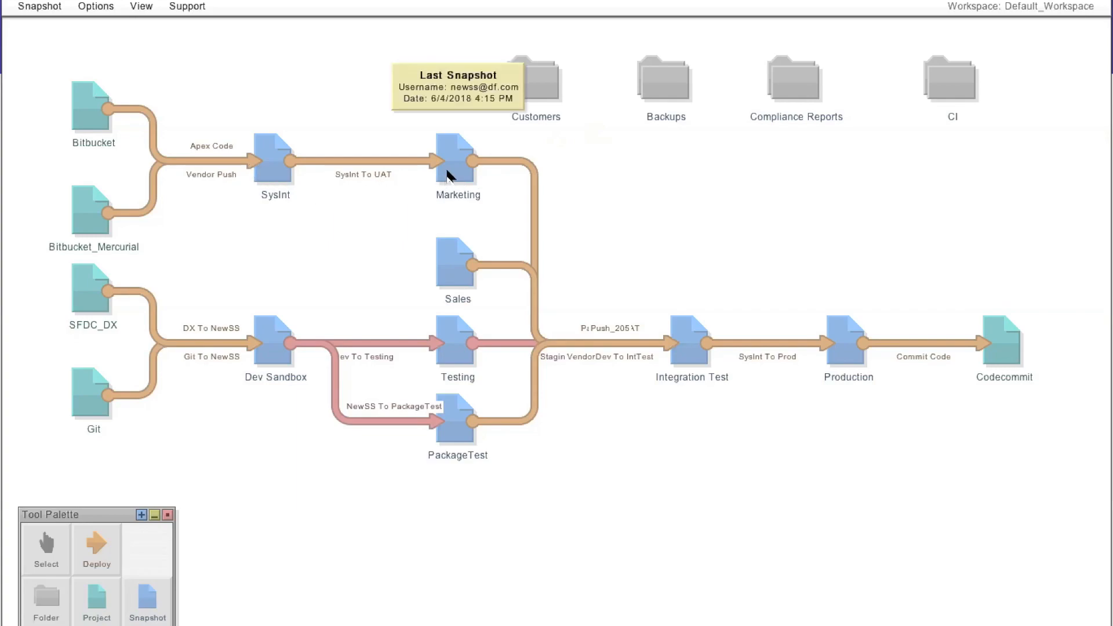
mouse_move(456, 347)
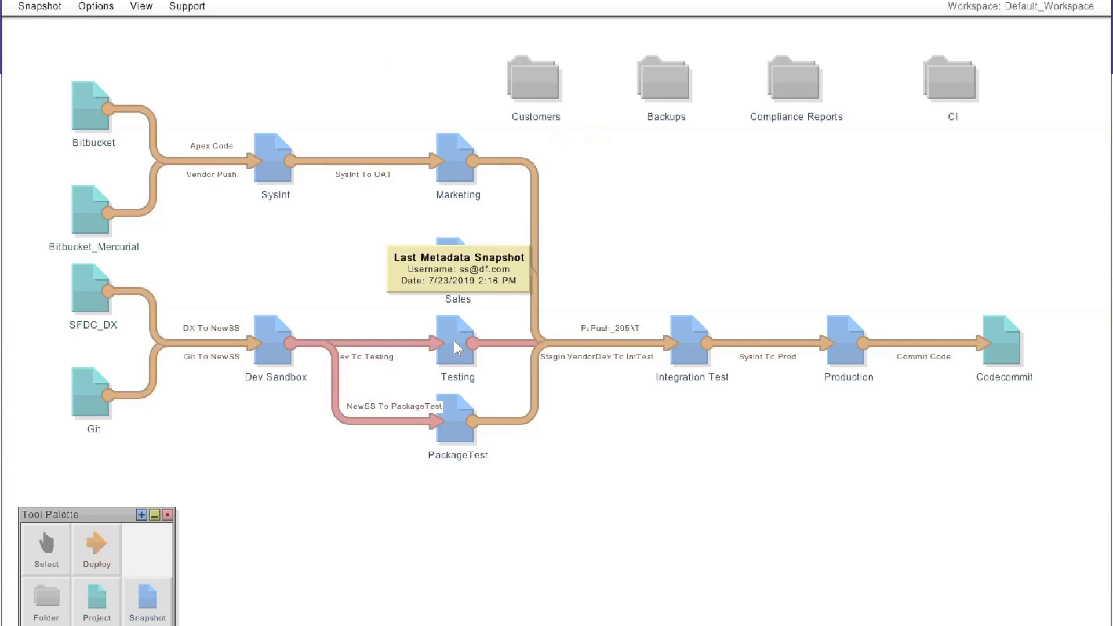
mouse_move(76, 92)
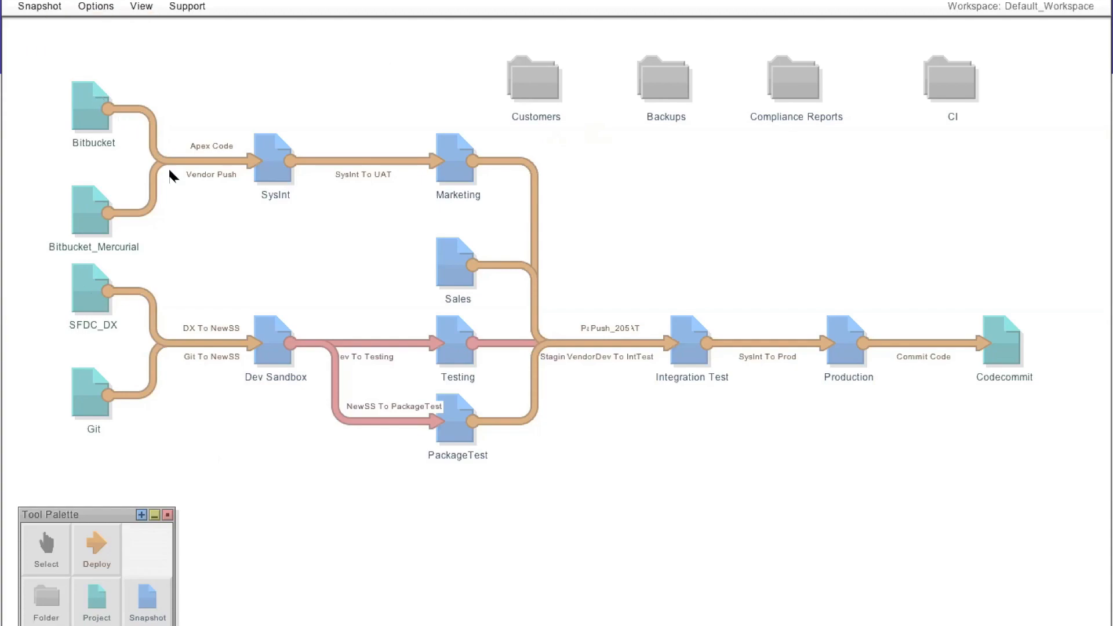
mouse_move(473, 190)
click(1044, 10)
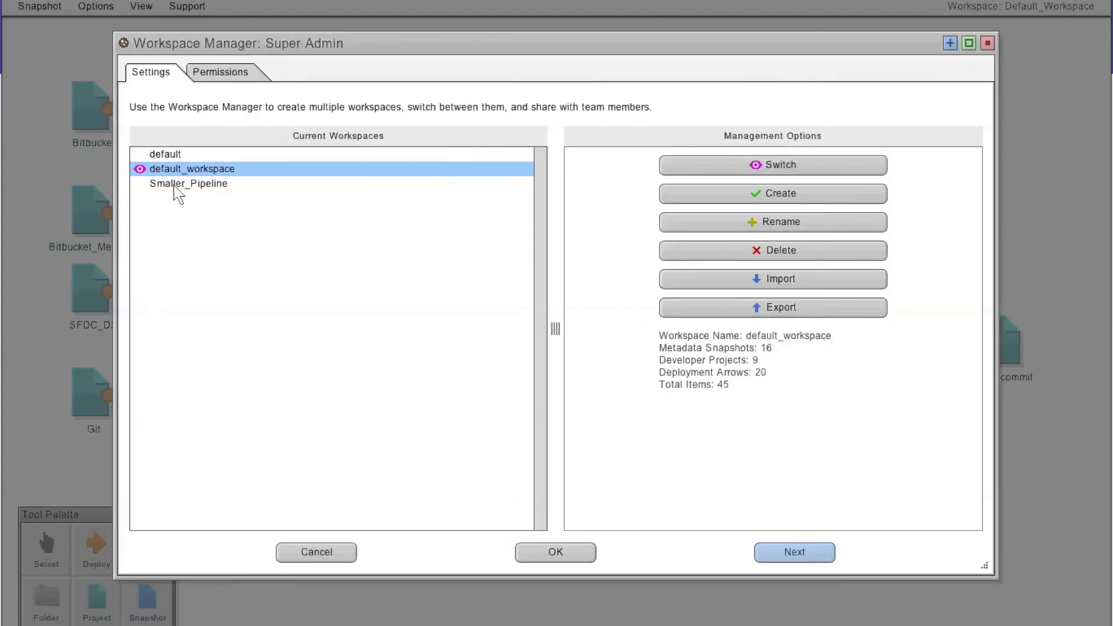
click(175, 187)
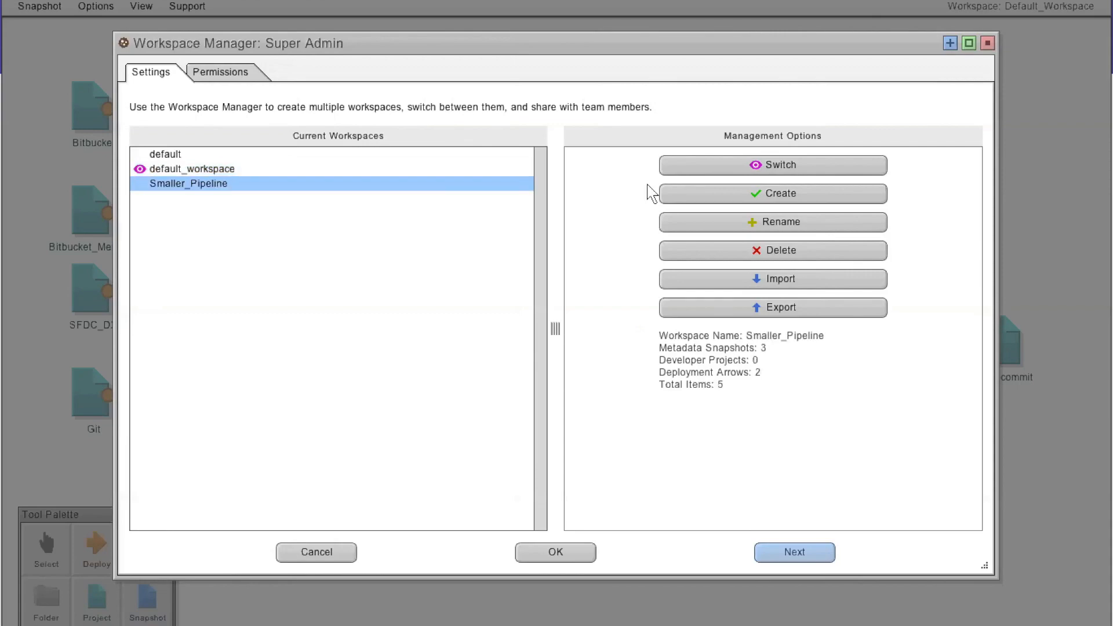
click(555, 554)
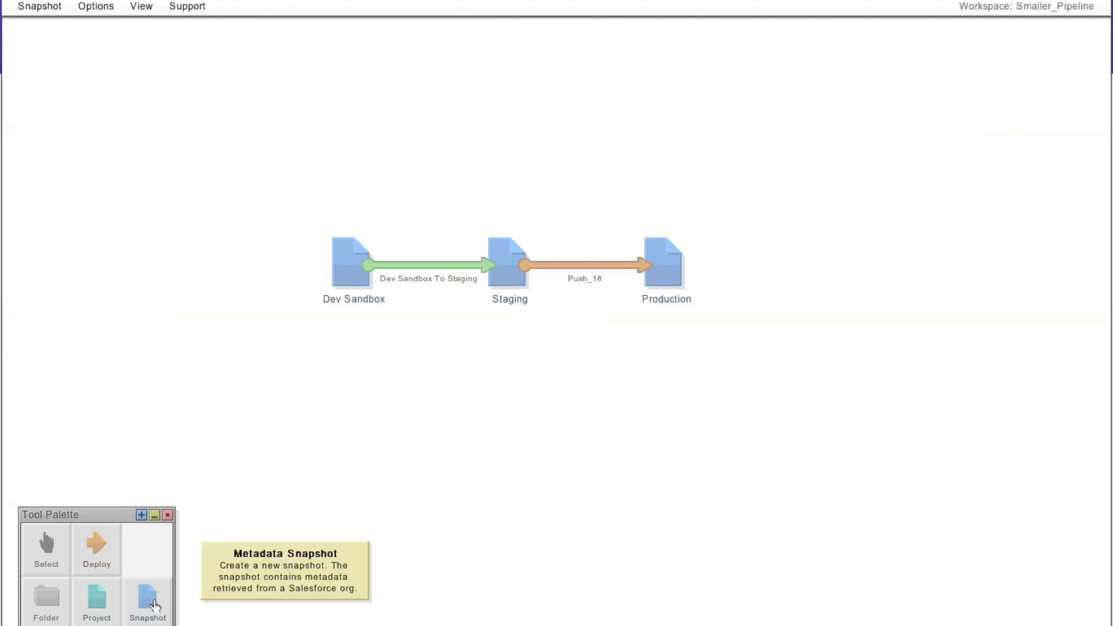
- Add a new snapshot item below Staging and open its Full Snapshot settings, reviewing the account authentication options
drag(571, 558, 512, 380)
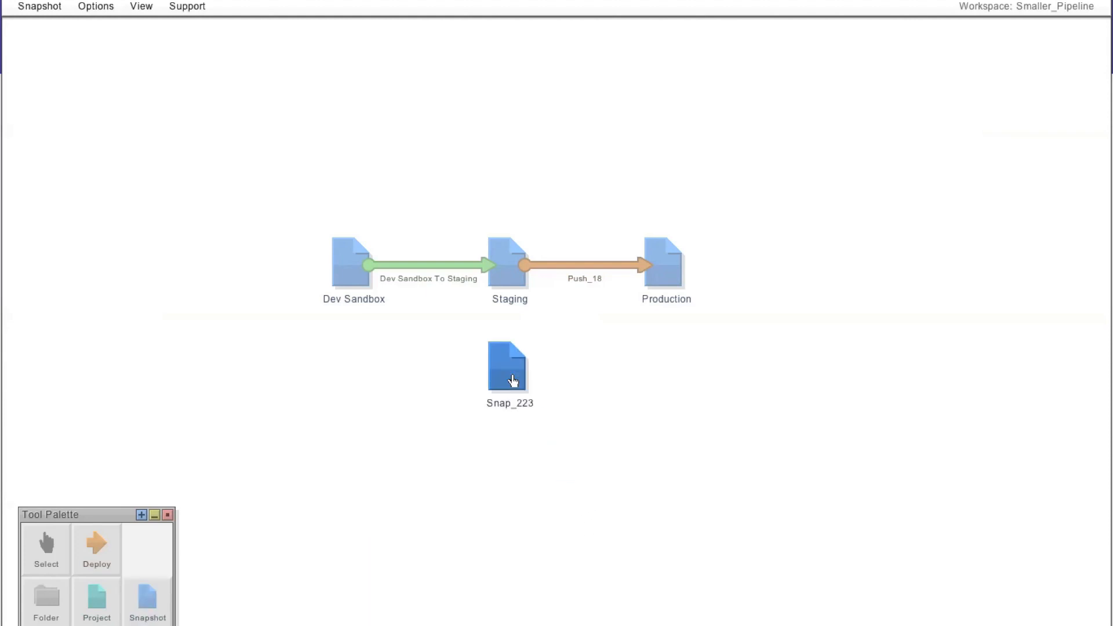
right_click(513, 380)
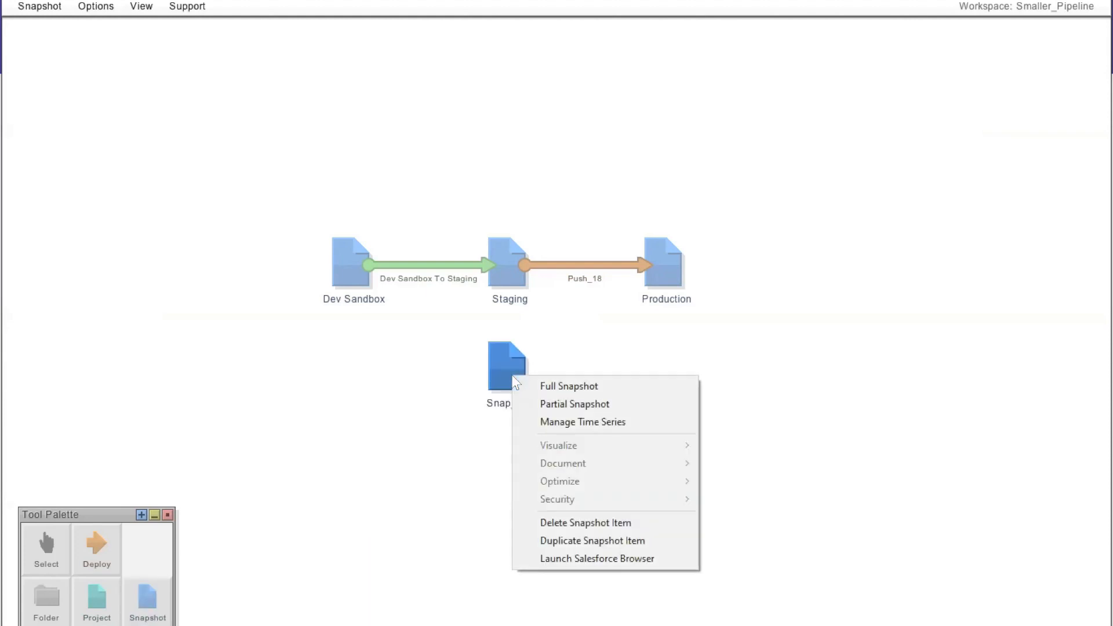
click(545, 386)
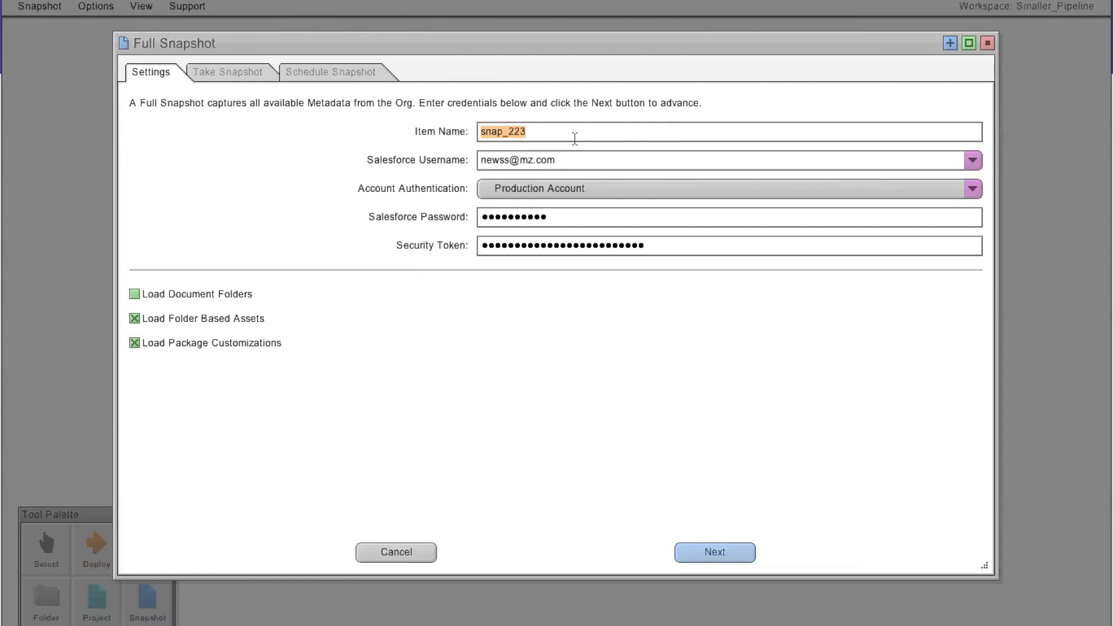
click(604, 196)
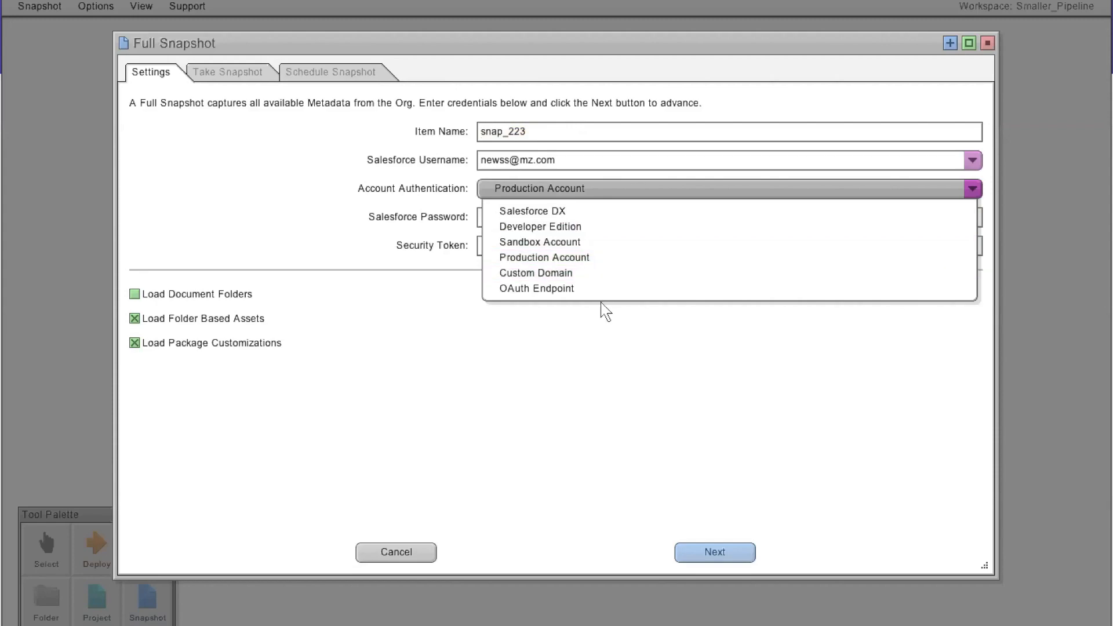
click(537, 423)
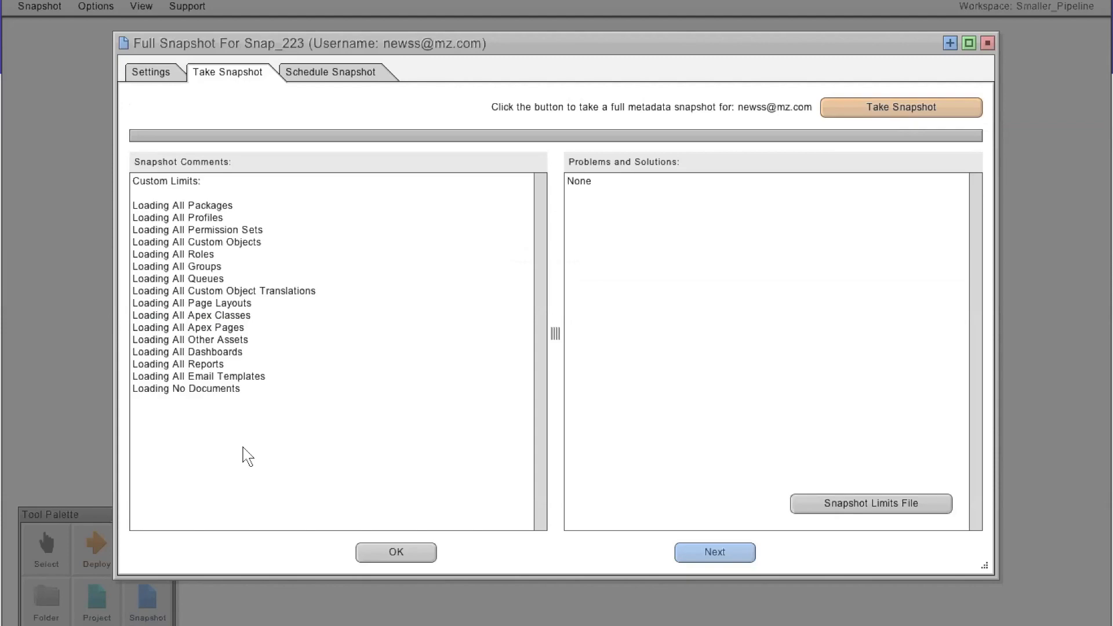
- Schedule the snapshot as a recurring event starting on 6/19/2020
click(350, 83)
click(340, 128)
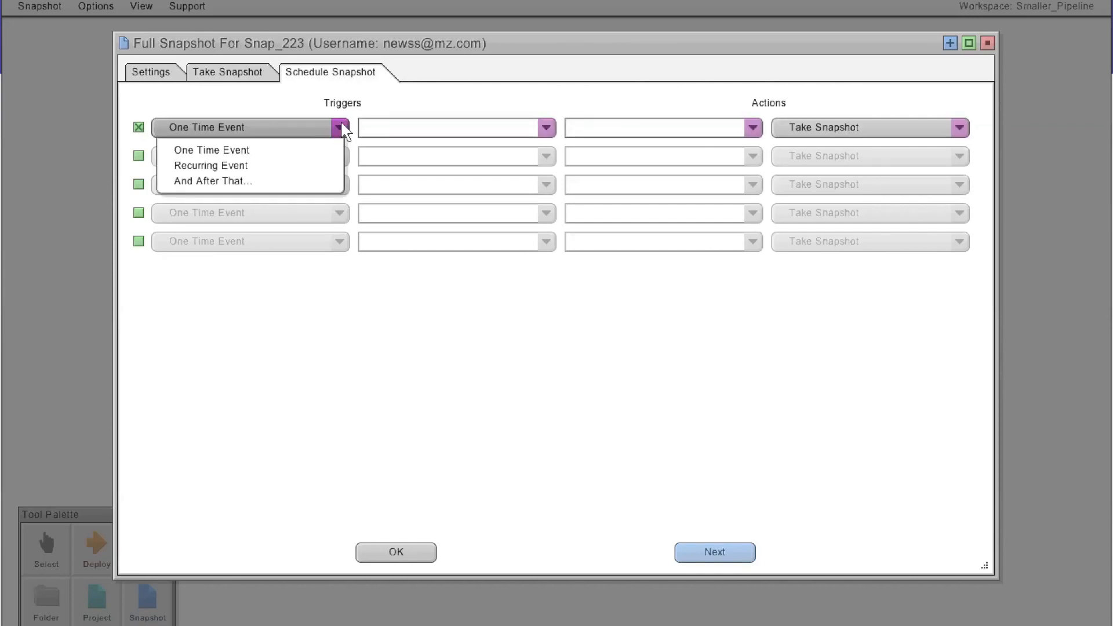
click(311, 165)
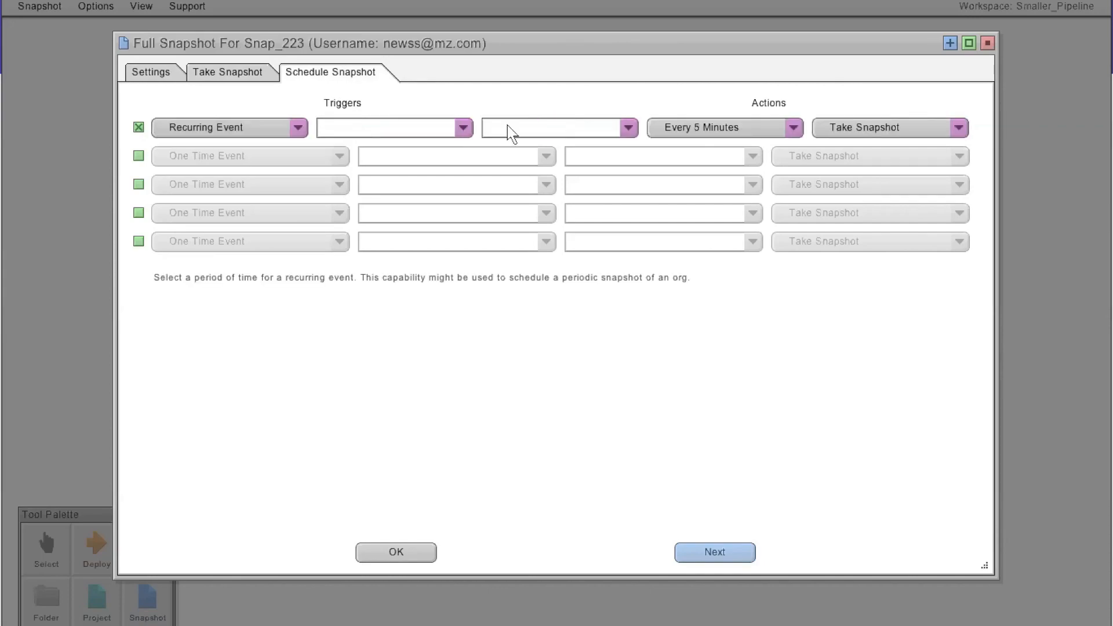
click(462, 128)
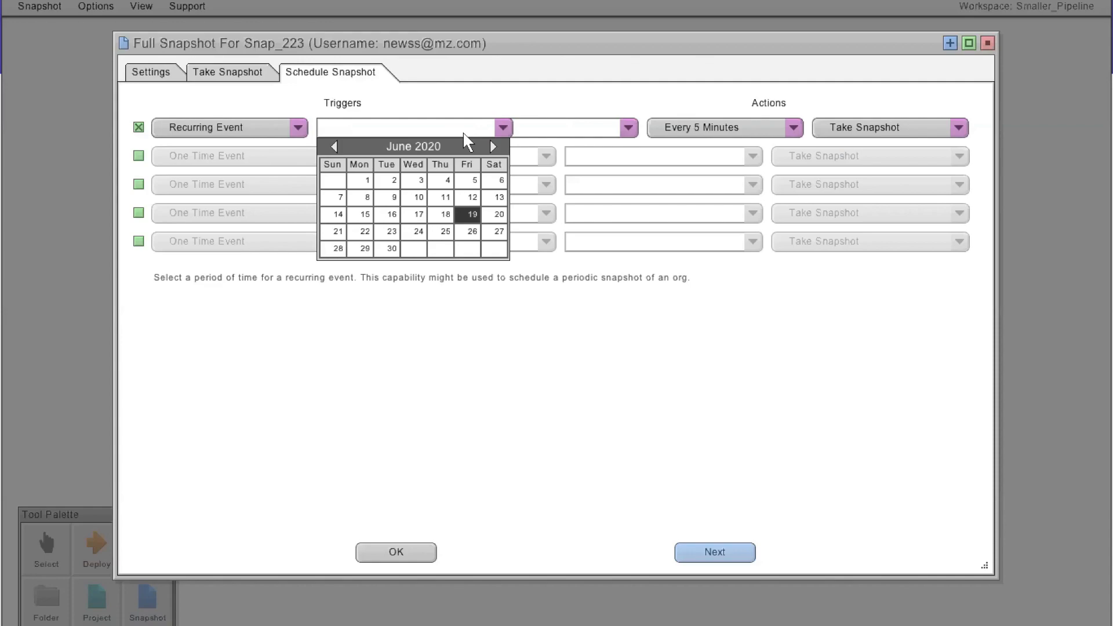
click(468, 216)
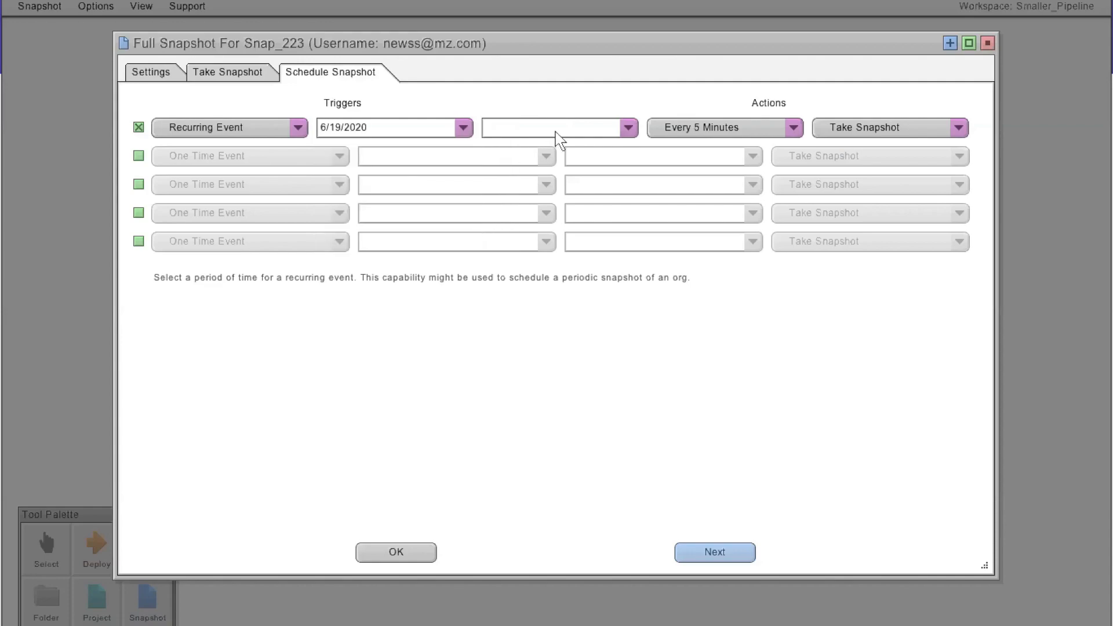
- Set the recurring snapshot to run at 3:00 AM every day and close the dialog
click(628, 128)
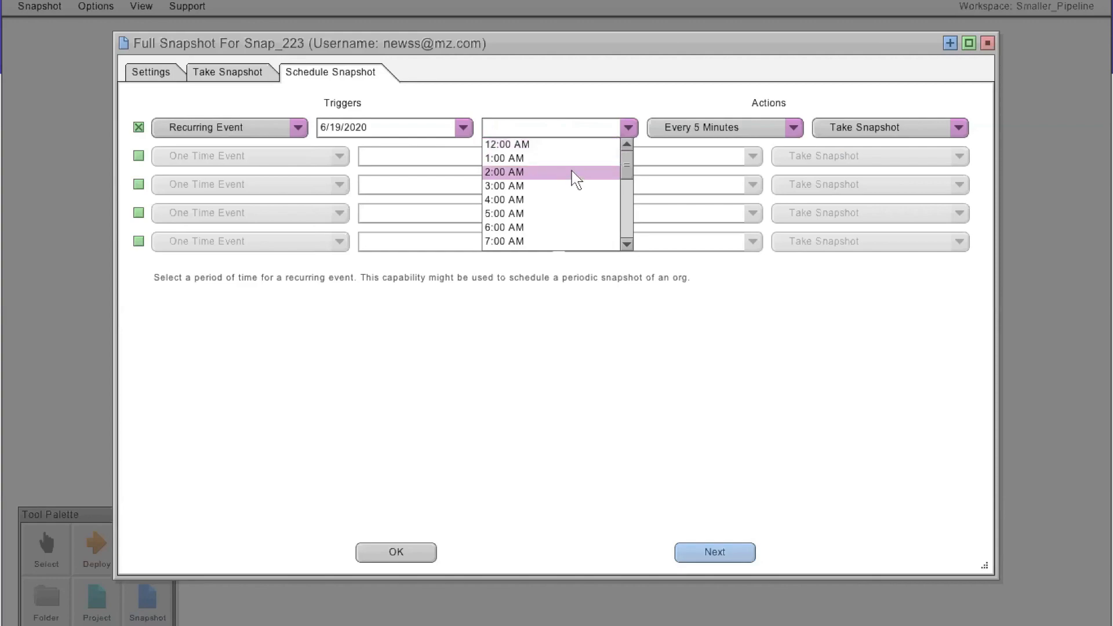
click(563, 186)
click(732, 131)
scroll(748, 186, down, 2)
click(743, 208)
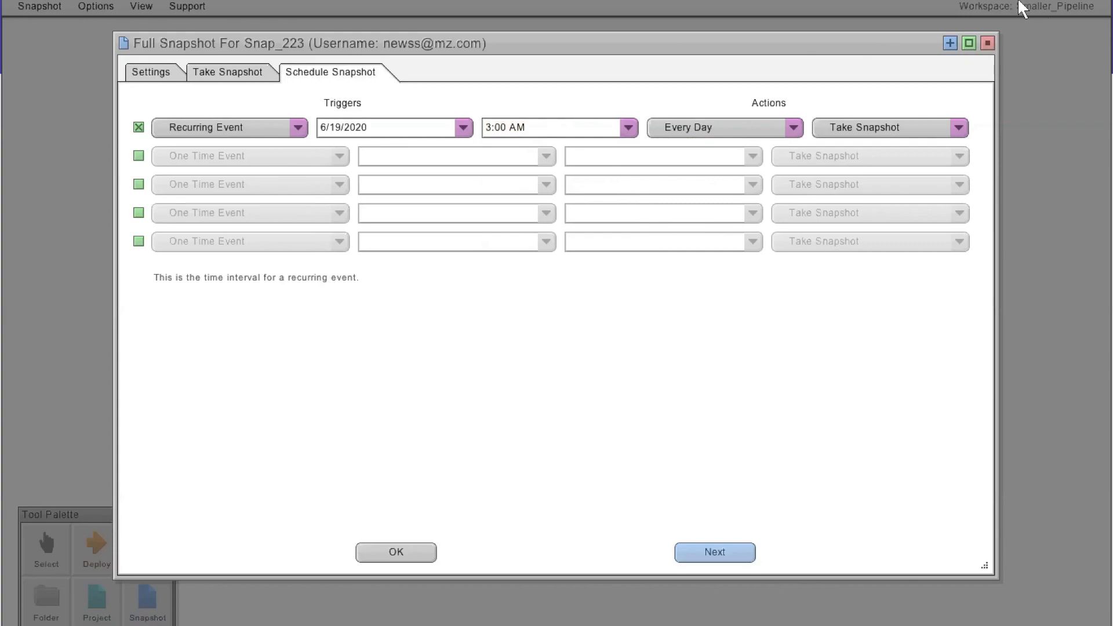
click(987, 44)
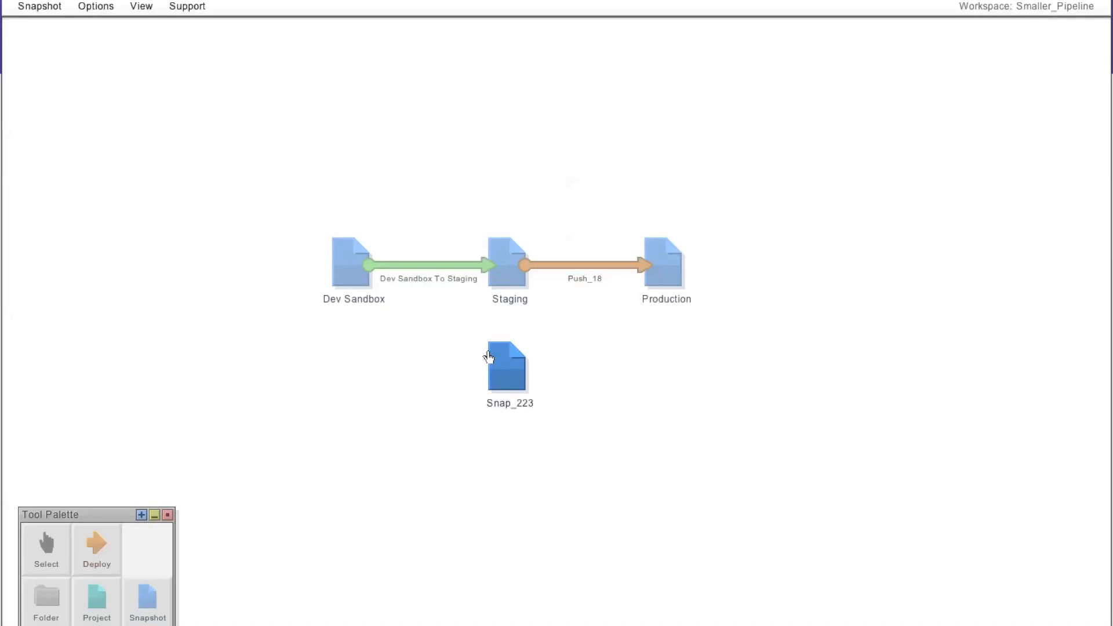
- Open a partial snapshot of Snap_223 and select the profiles from AAA_Clone_Admin through Chatter Free User
right_click(503, 363)
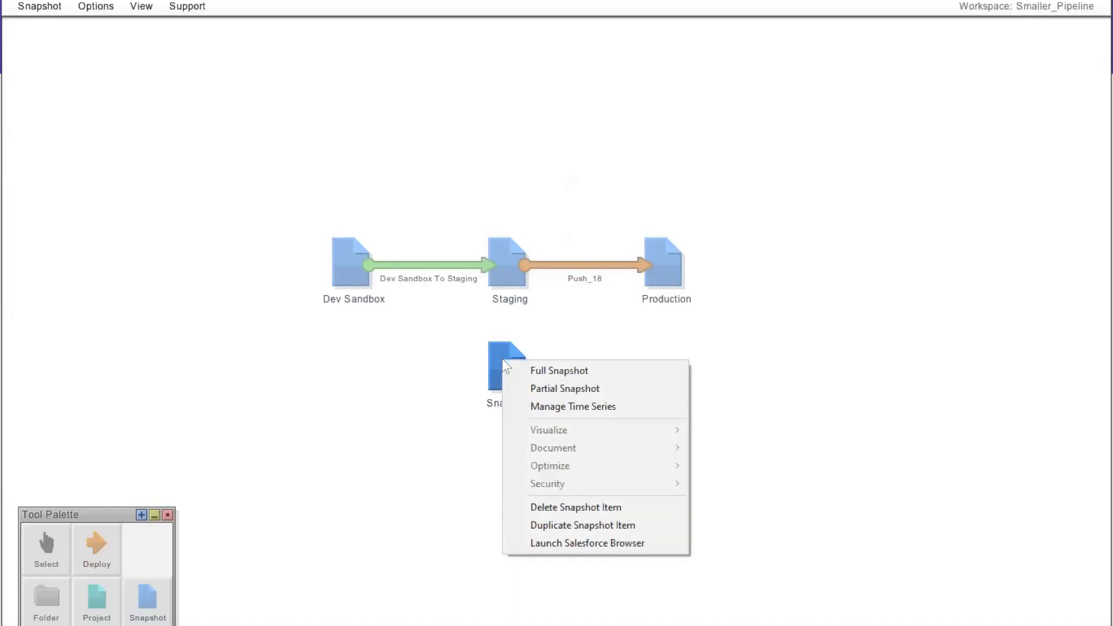
click(552, 385)
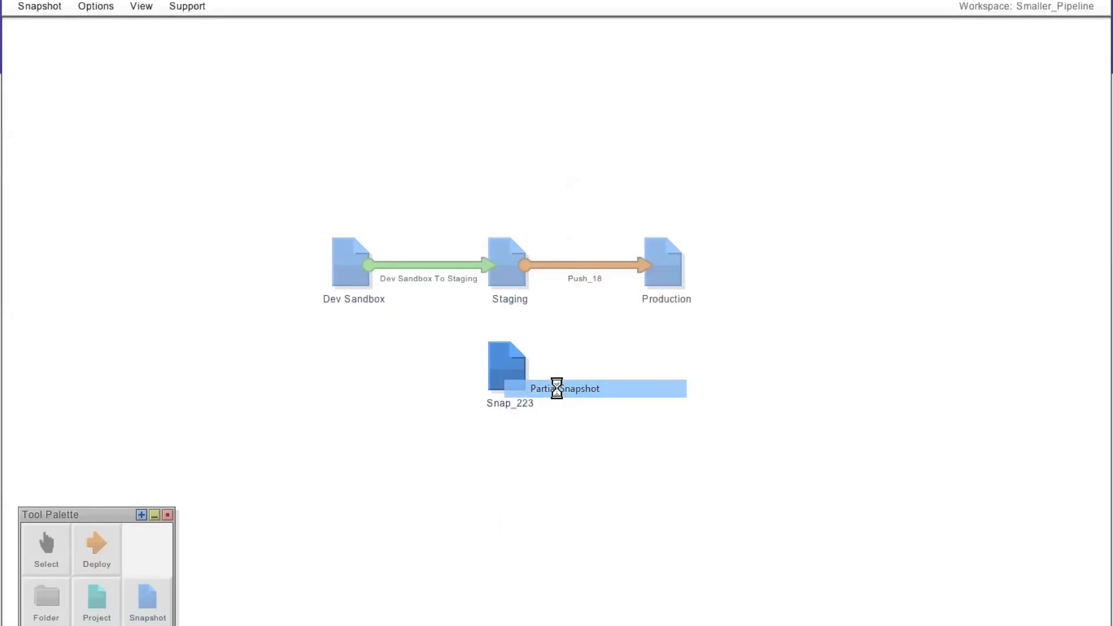
click(226, 71)
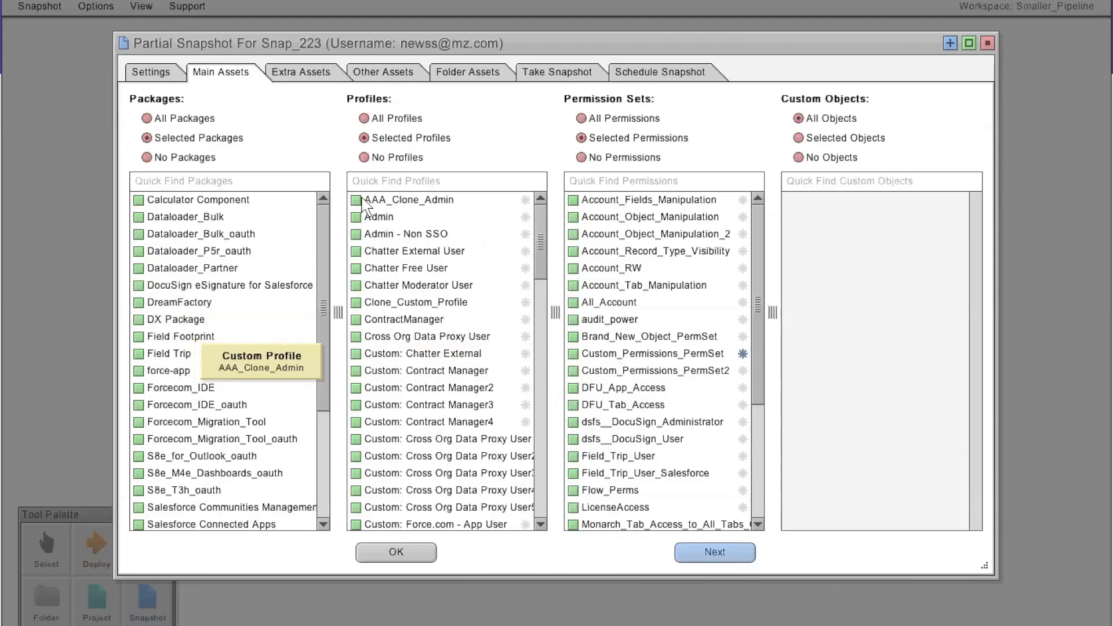
shift+click(367, 267)
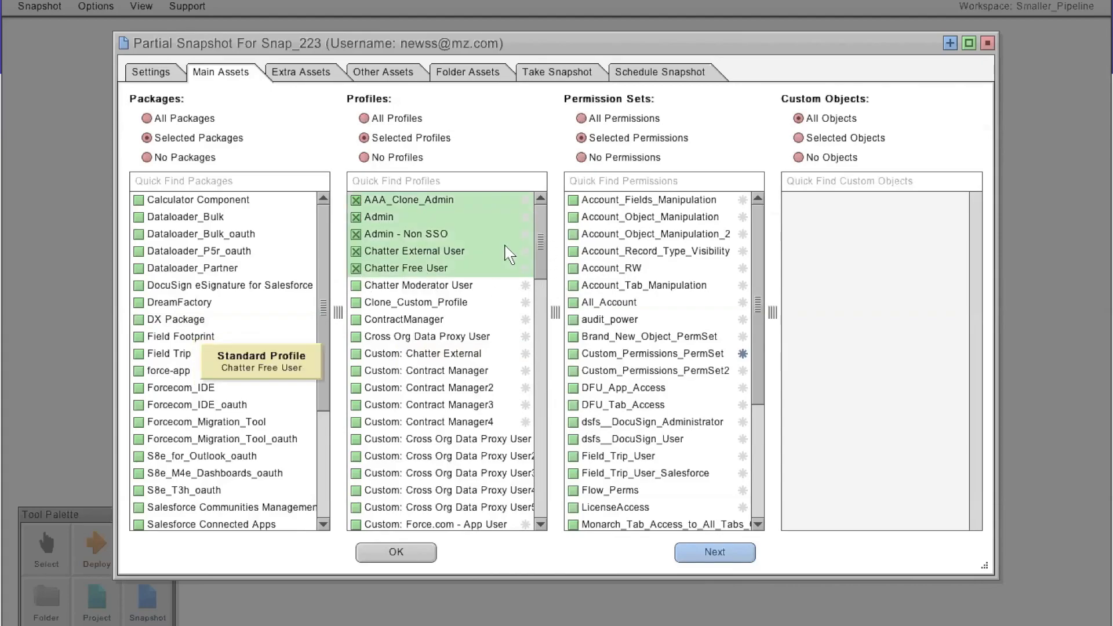
click(986, 46)
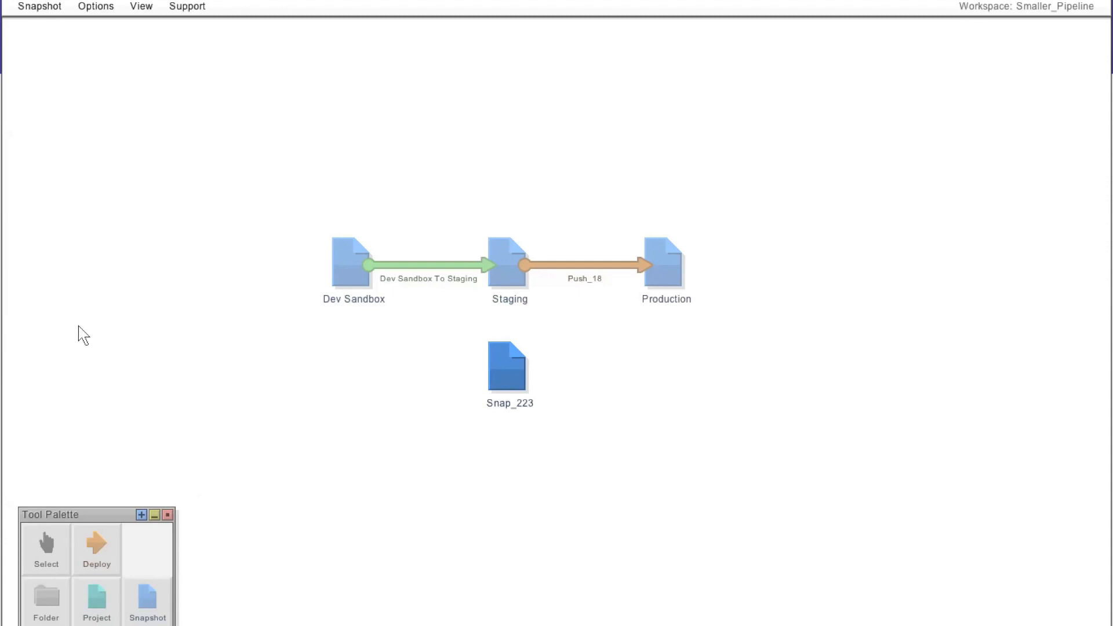
- Open the profile visualization for the Dev Sandbox snapshot
right_click(351, 263)
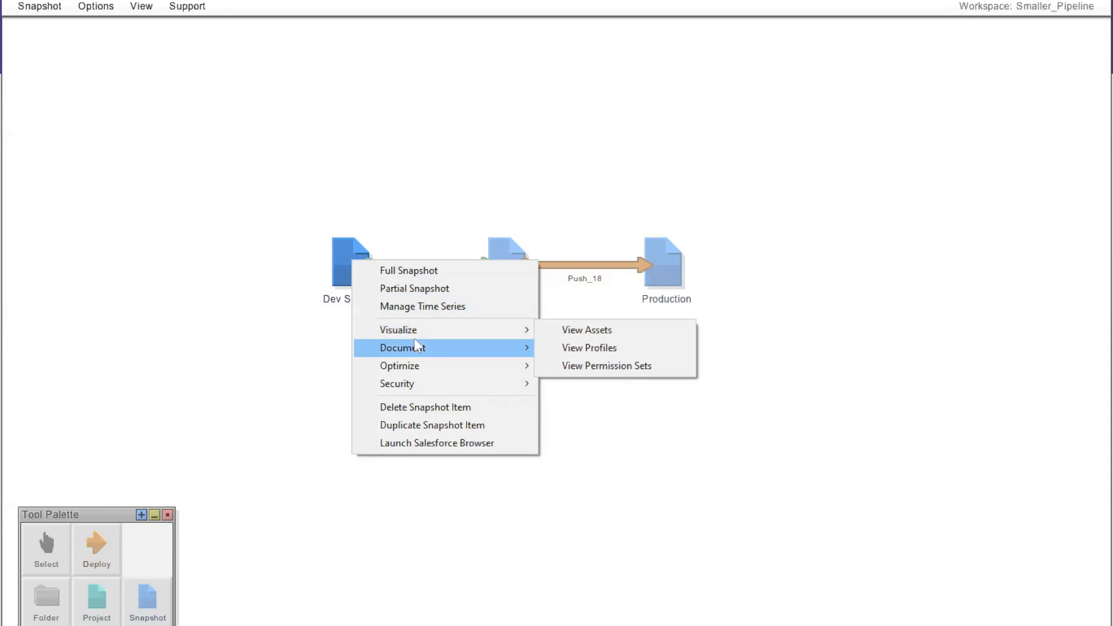
mouse_move(421, 337)
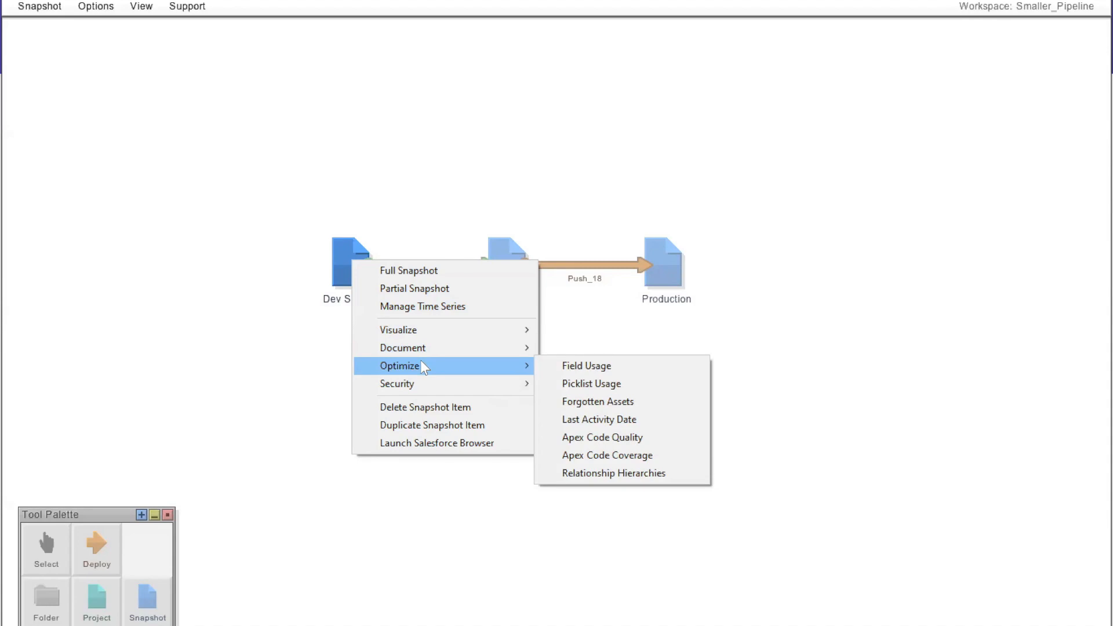
mouse_move(424, 380)
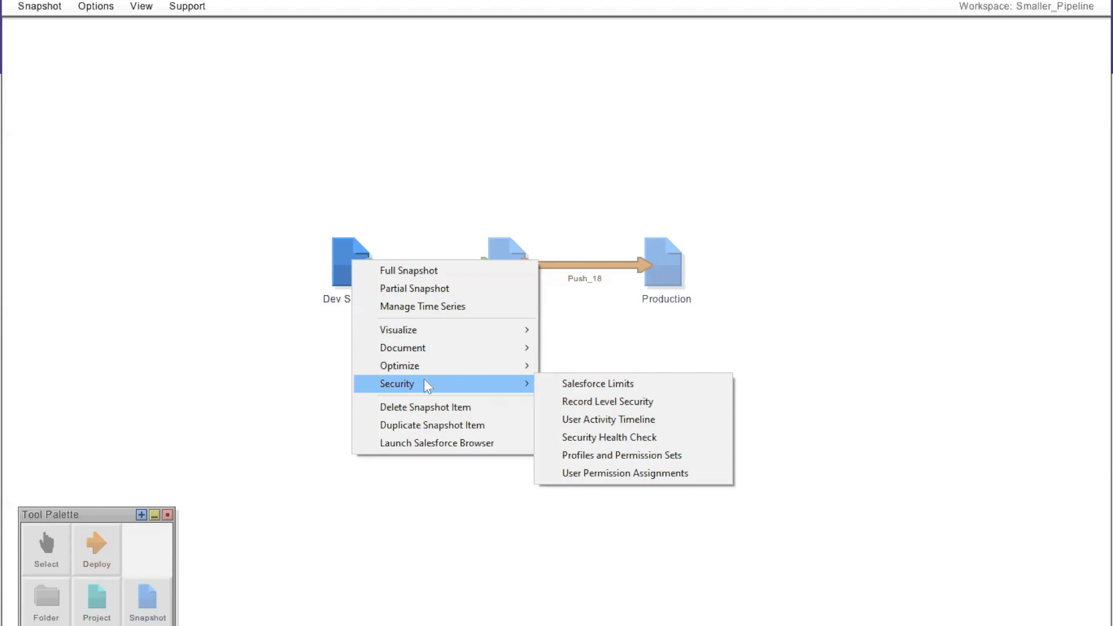
mouse_move(430, 335)
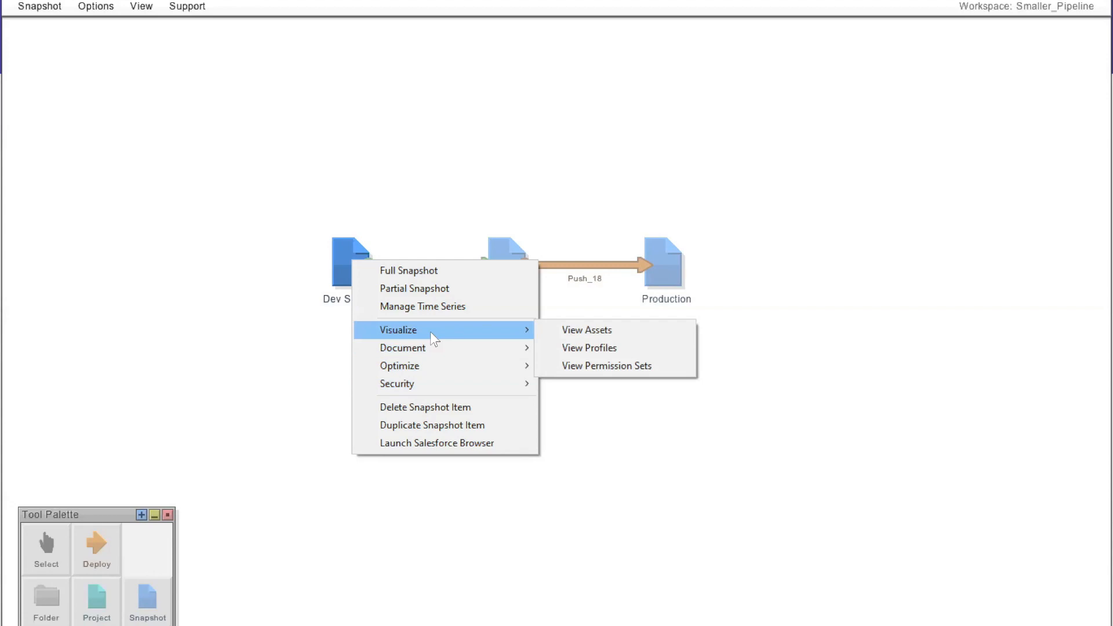
click(597, 347)
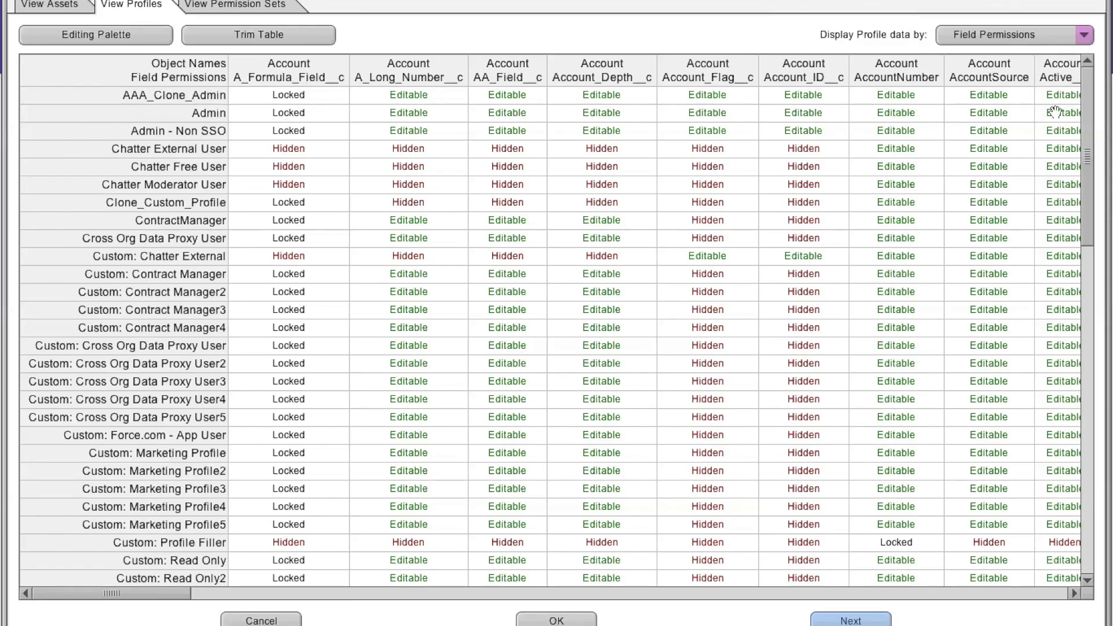
- Display the profile data by Tab Visibility and then by Object Permissions
click(1082, 36)
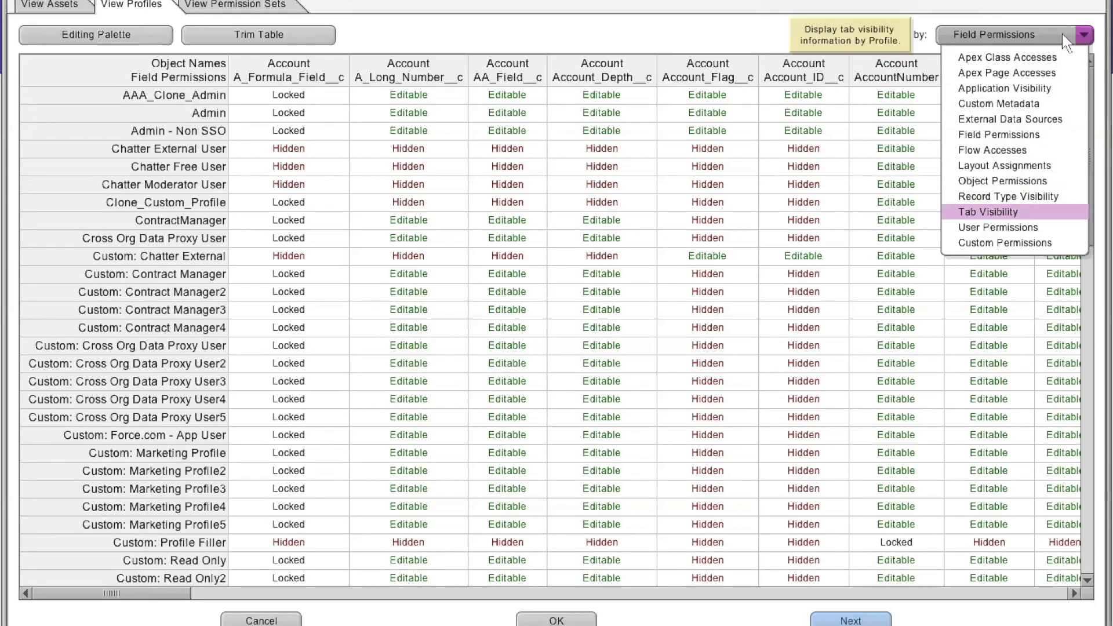
click(1077, 36)
click(1082, 35)
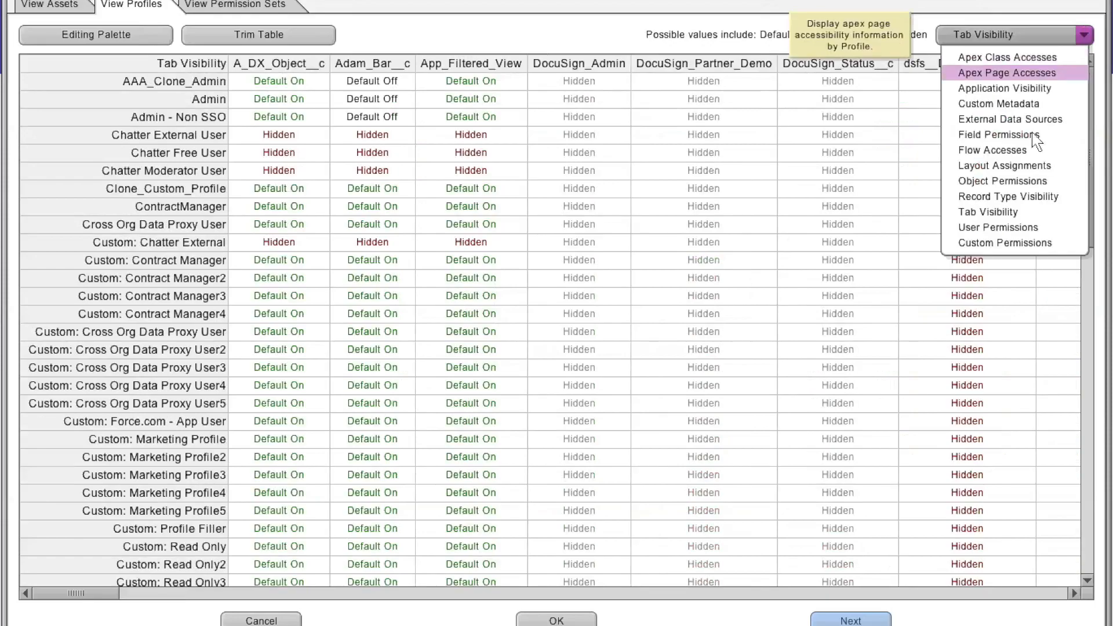
click(996, 184)
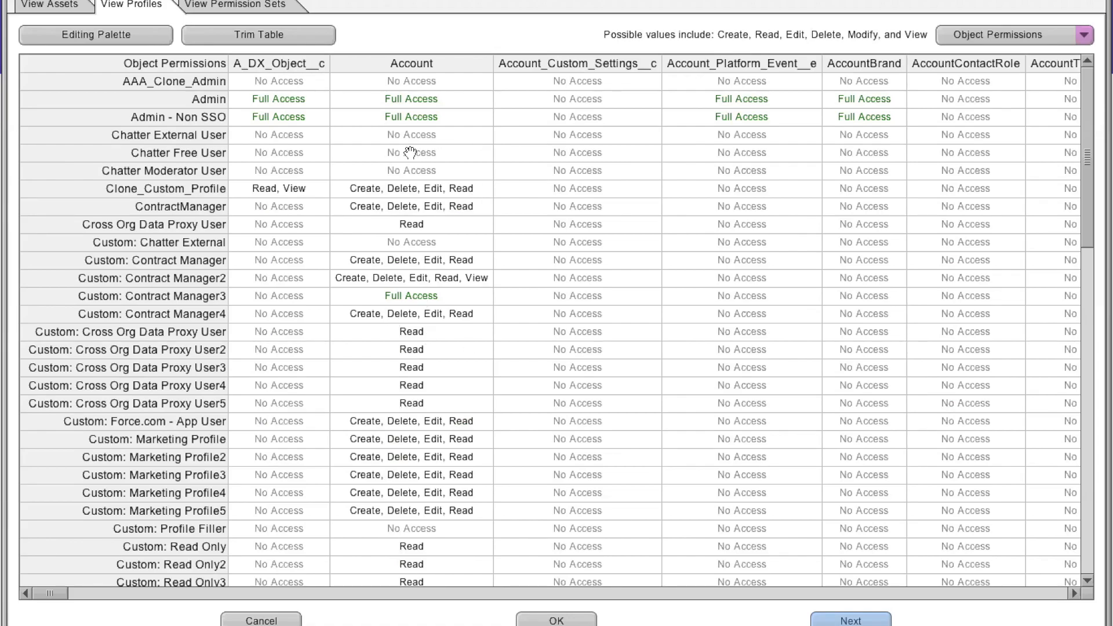
- Trim the table to show only AAA_Clone_Admin, Admin, Admin - Non SSO and Chatter External User profiles
click(258, 39)
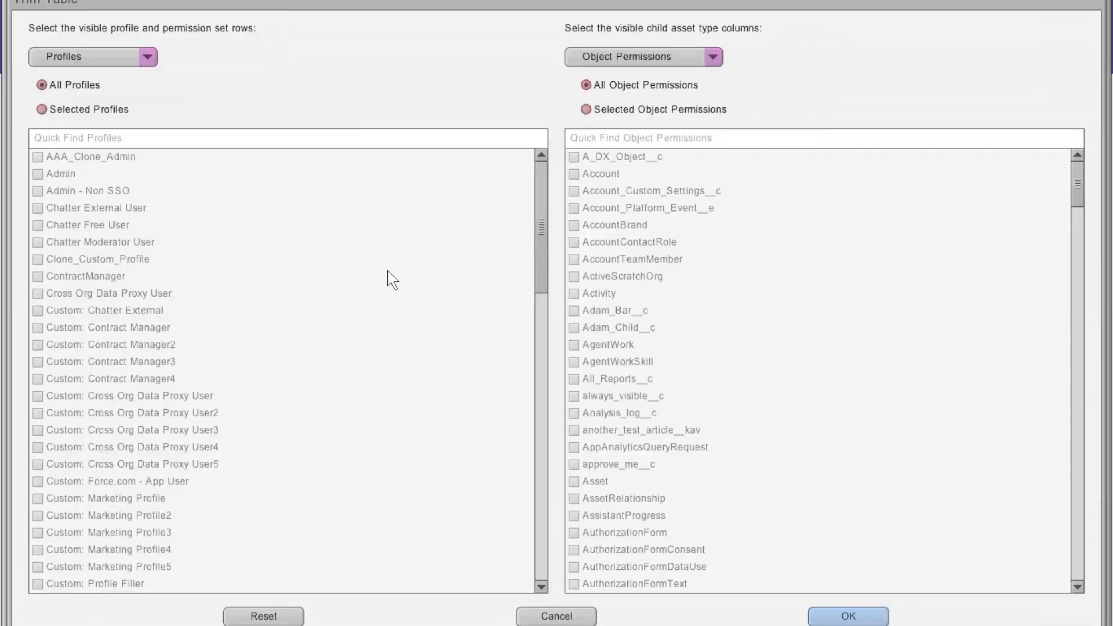
click(38, 158)
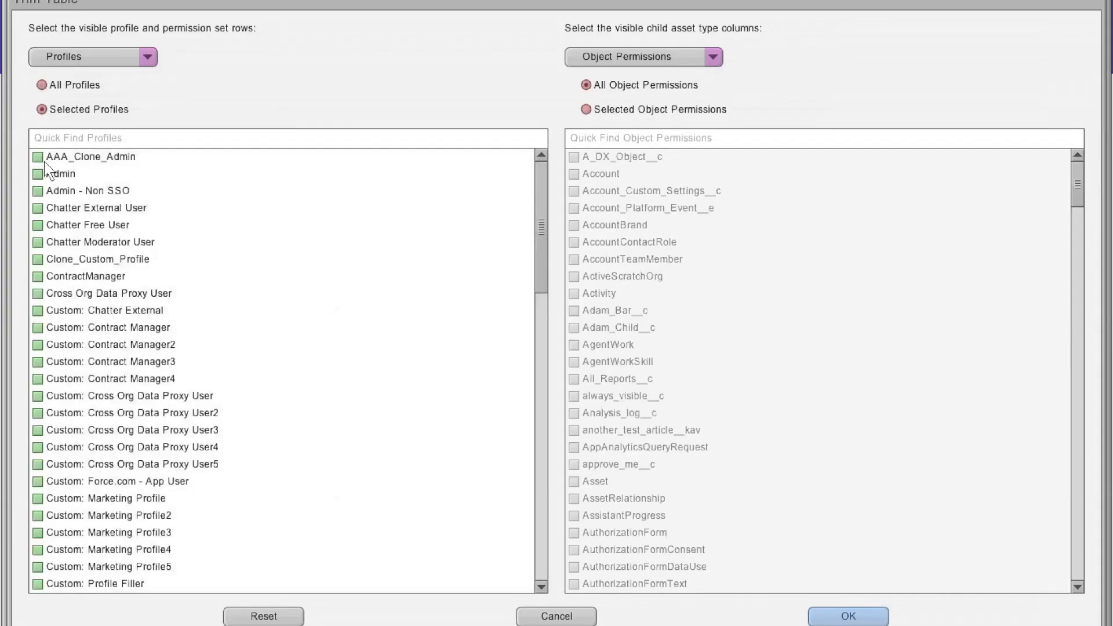
shift+click(39, 208)
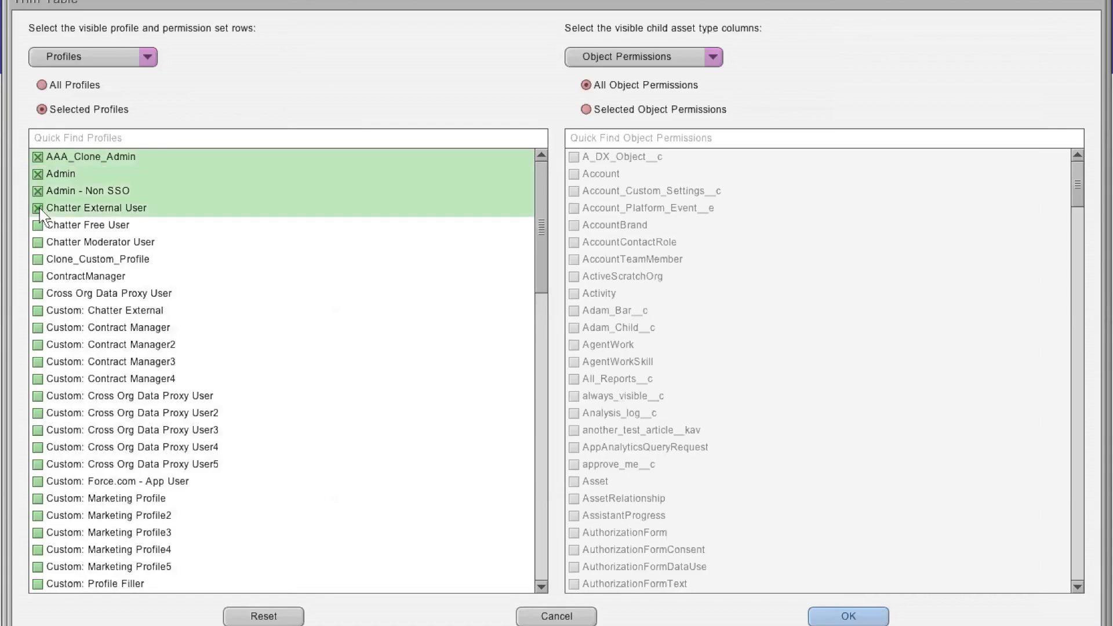
click(882, 621)
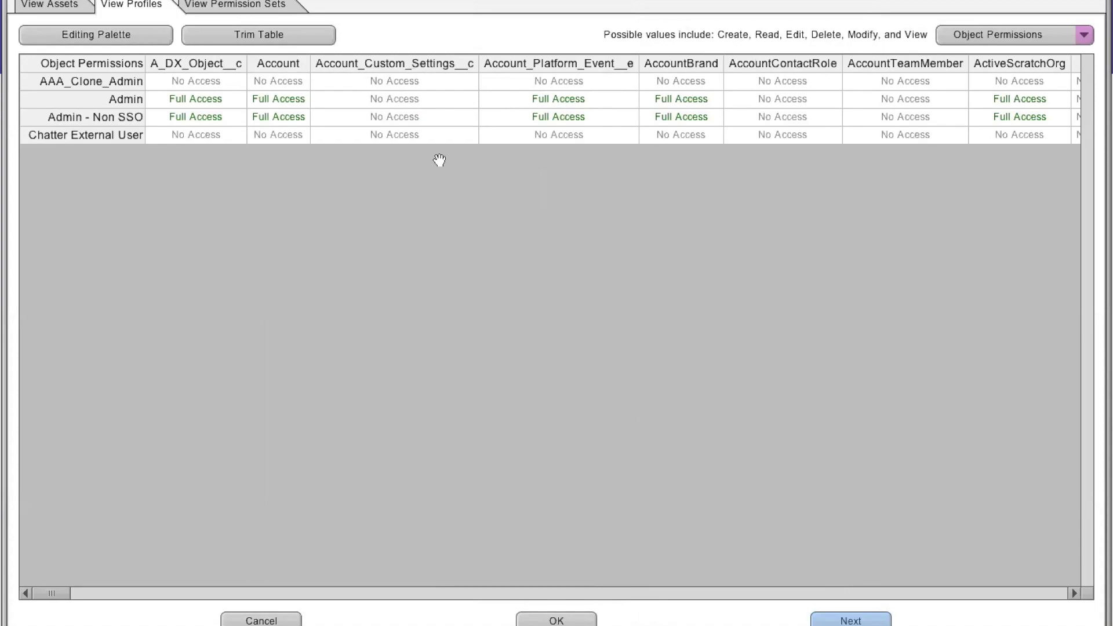
right_click(541, 108)
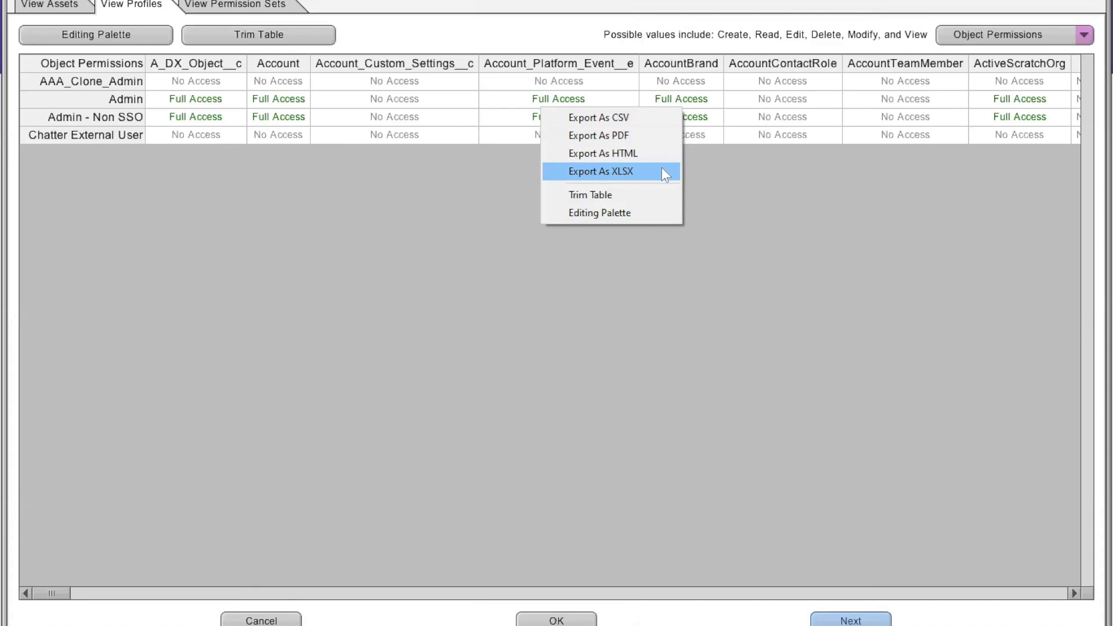
click(336, 194)
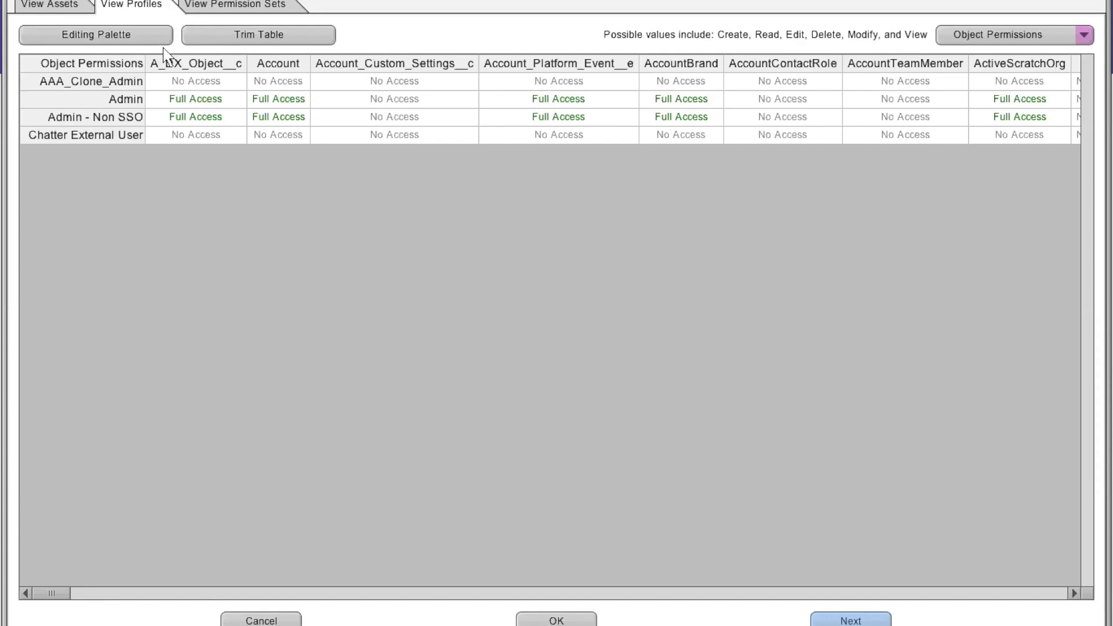
- Grant Create, Read, Edit and Delete on Account_Custom_Settings__c for all profiles, plus Account_Platform_Event__e and AccountContactRole for Chatter External User
click(76, 36)
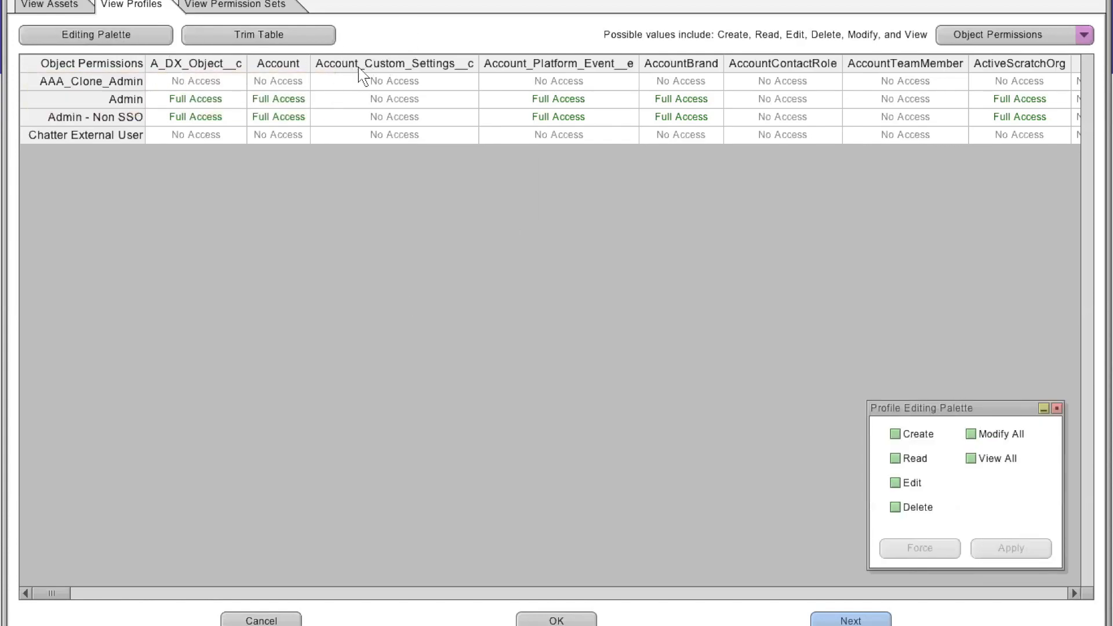
click(418, 82)
shift+click(424, 137)
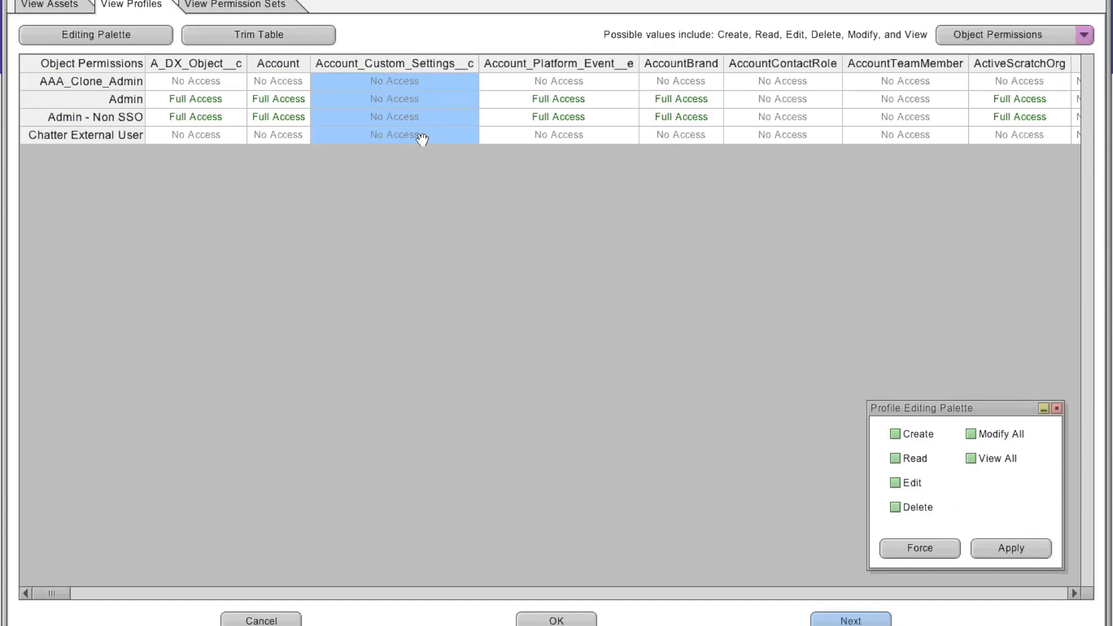
ctrl+click(597, 141)
ctrl+click(791, 139)
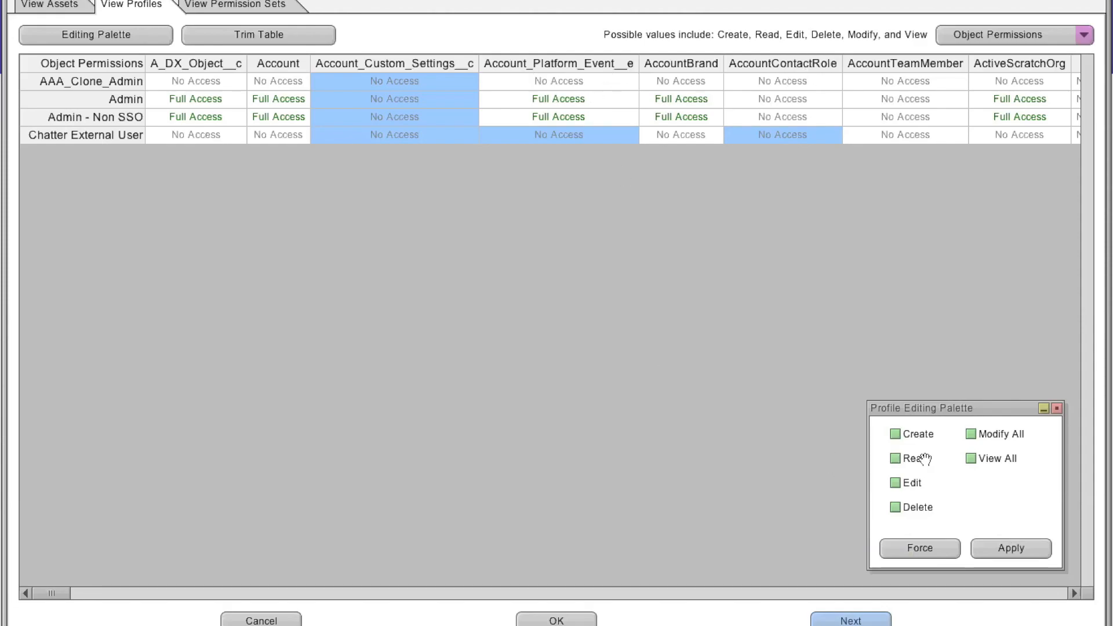
click(896, 435)
click(896, 459)
click(896, 483)
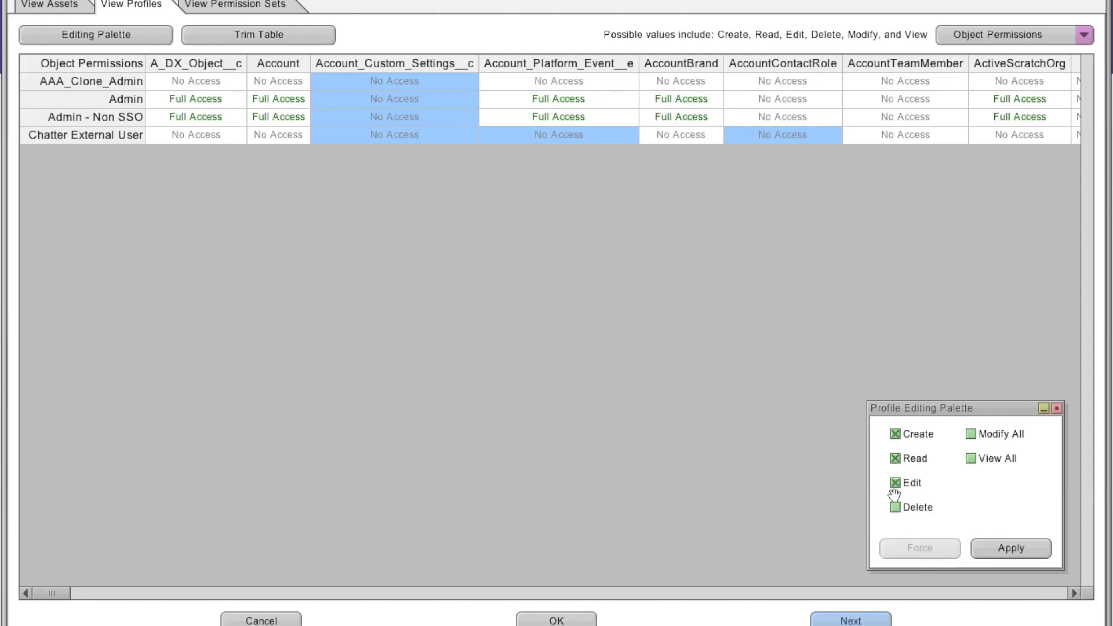
click(897, 508)
click(1009, 547)
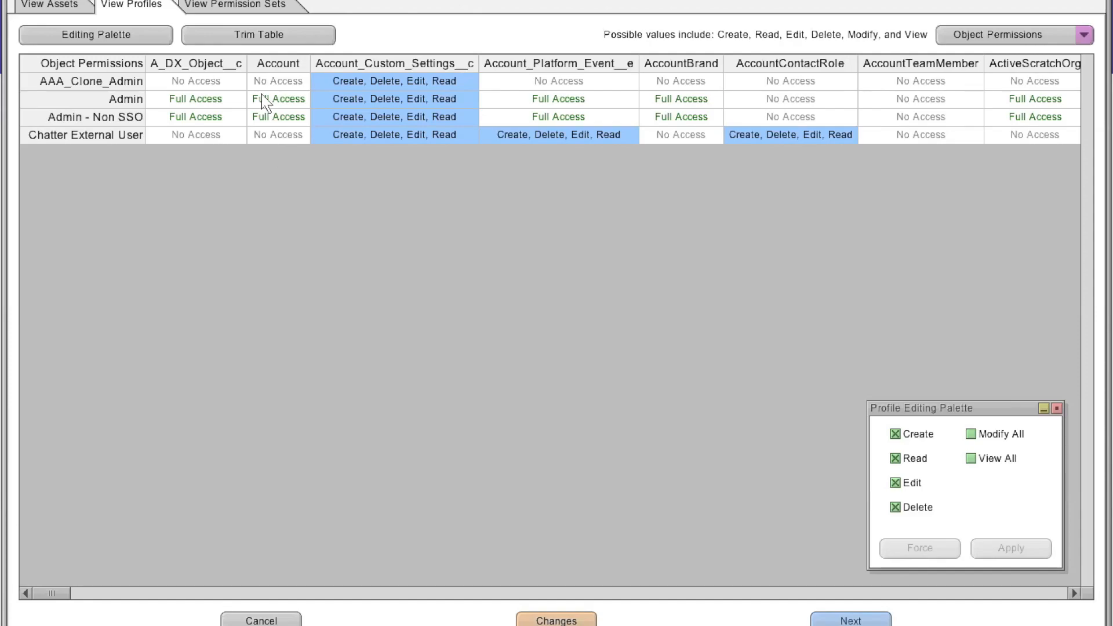
- Switch to the permission sets view and browse its object permissions table
click(251, 8)
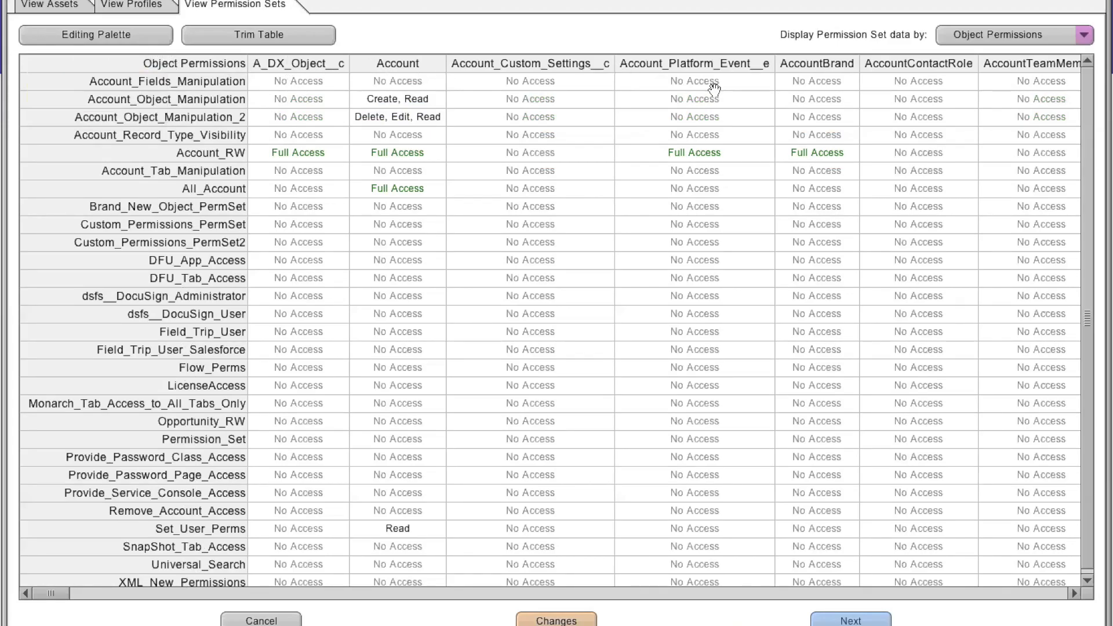
scroll(871, 348, down, 1)
scroll(712, 310, right, 5)
scroll(417, 223, left, 5)
scroll(417, 223, up, 1)
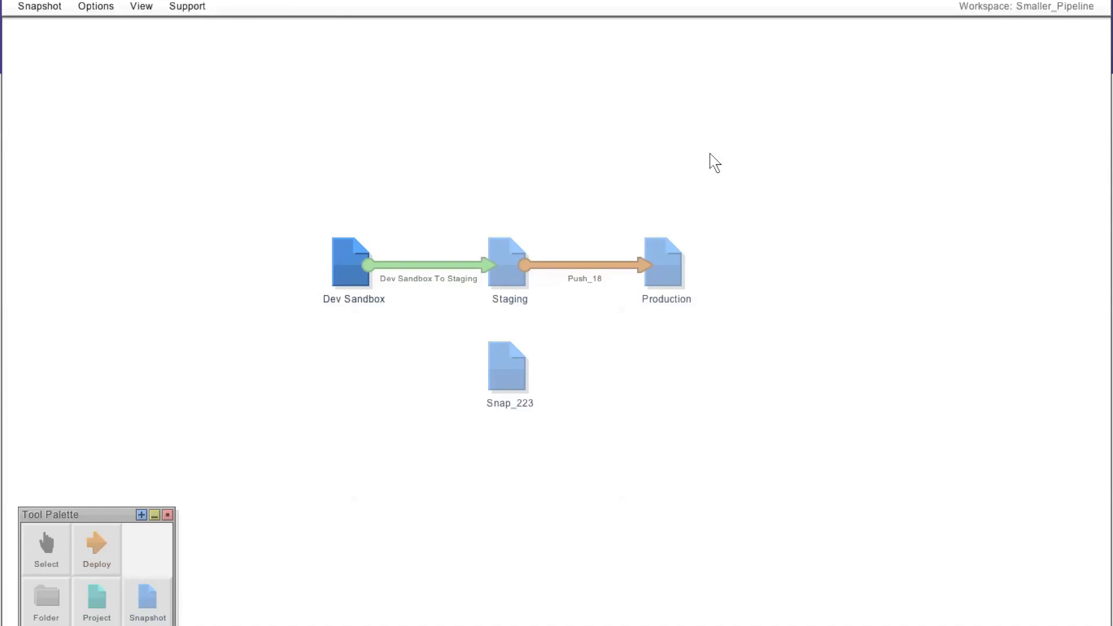
- Open the Dev Sandbox Profiles and Permission Sets security report and display the Combined Security object permissions report
mouse_move(417, 270)
right_click(349, 276)
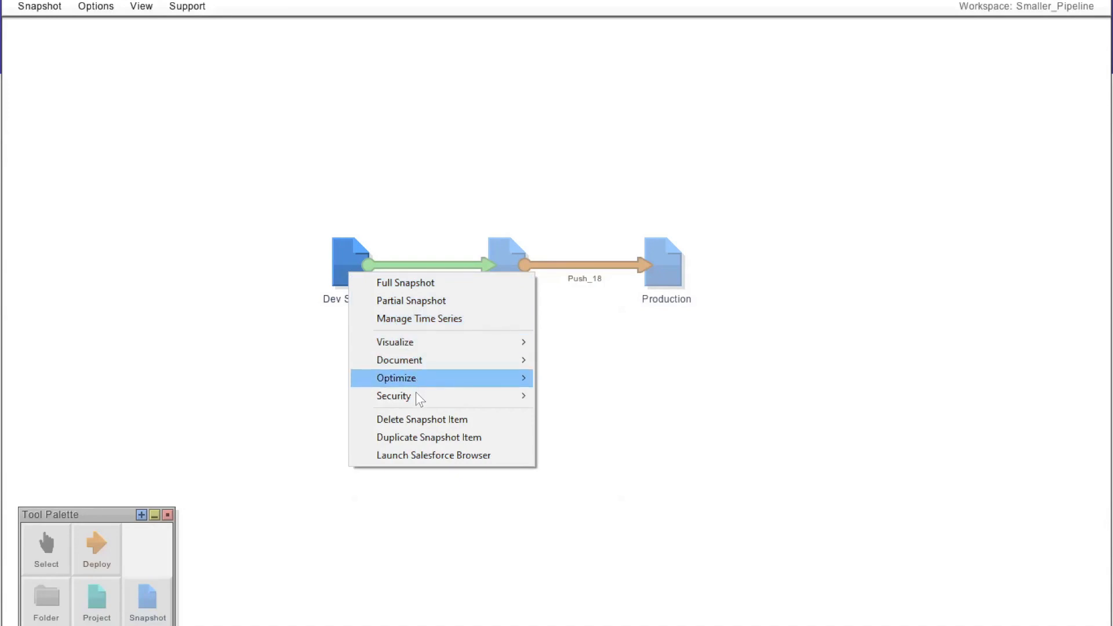
mouse_move(421, 399)
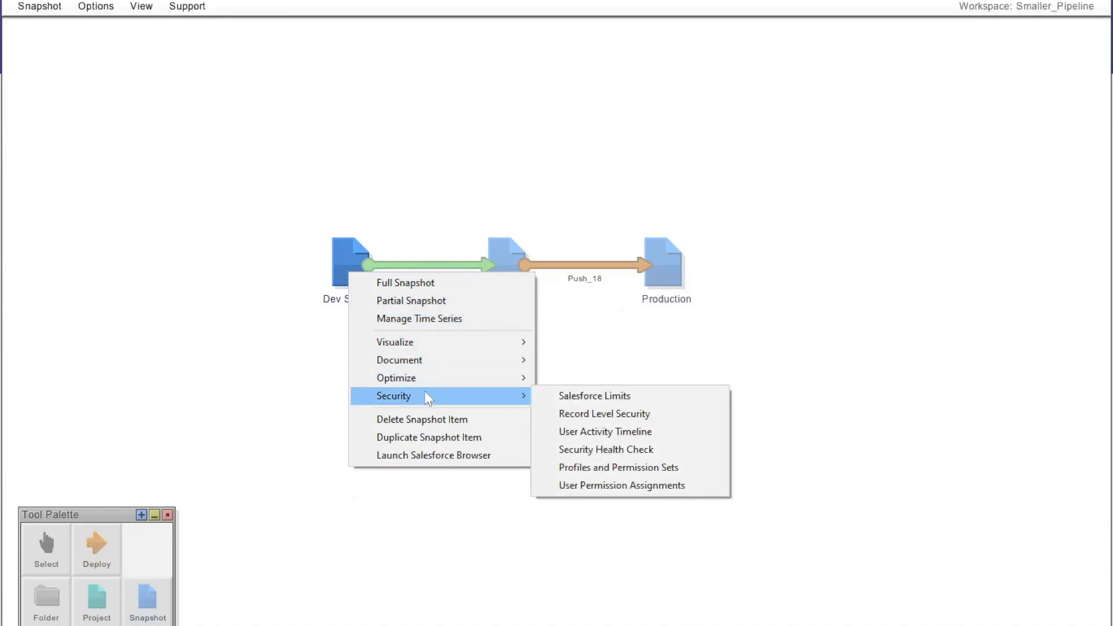
click(644, 468)
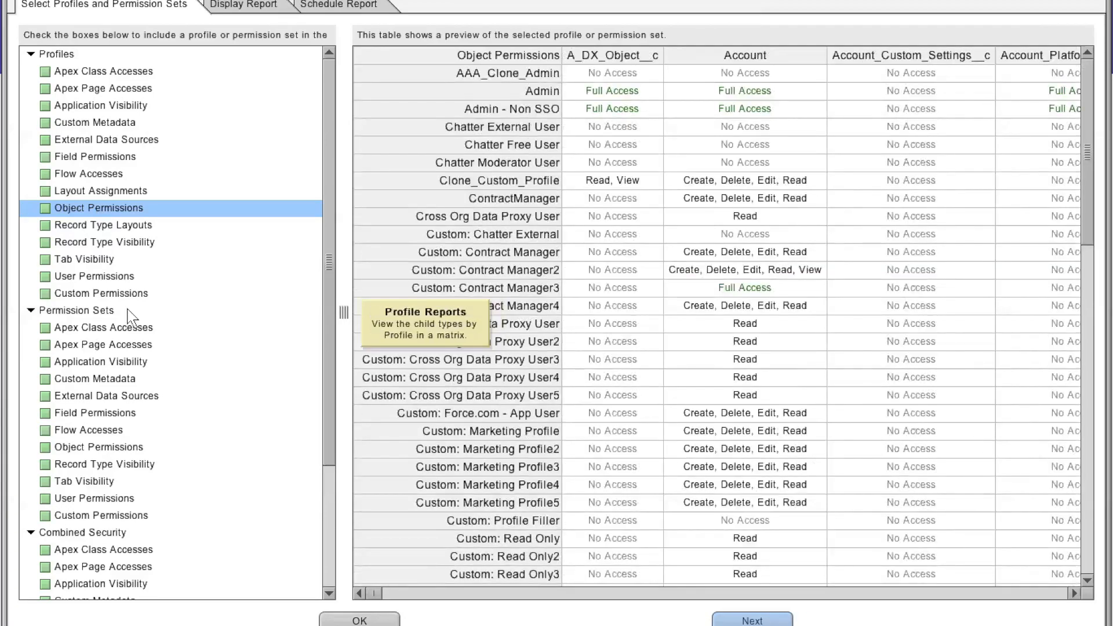
drag(323, 336, 323, 458)
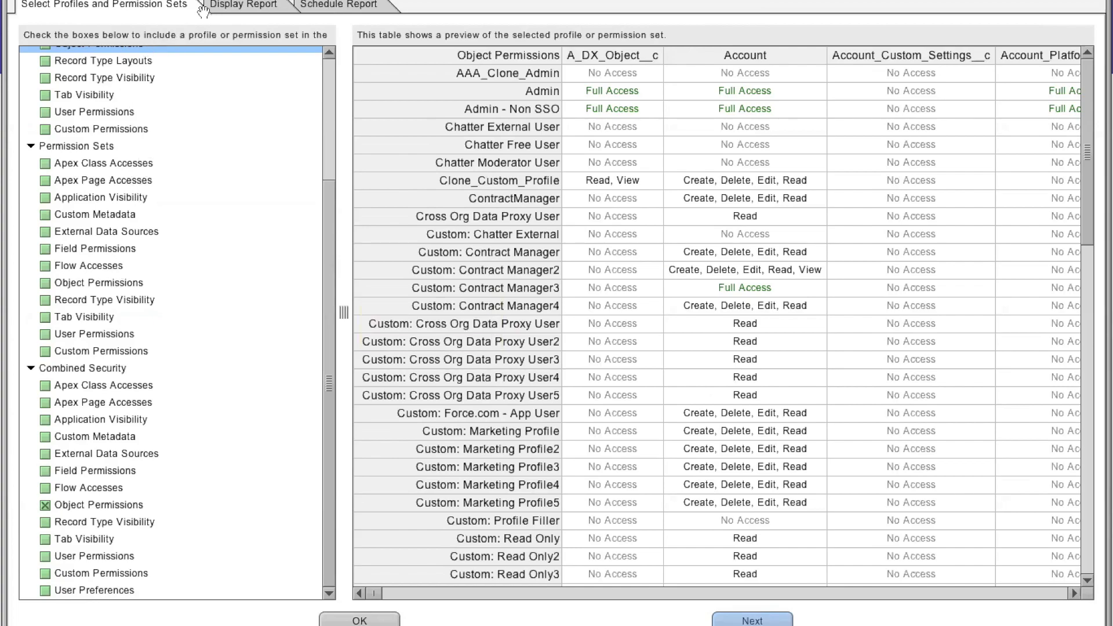
click(239, 8)
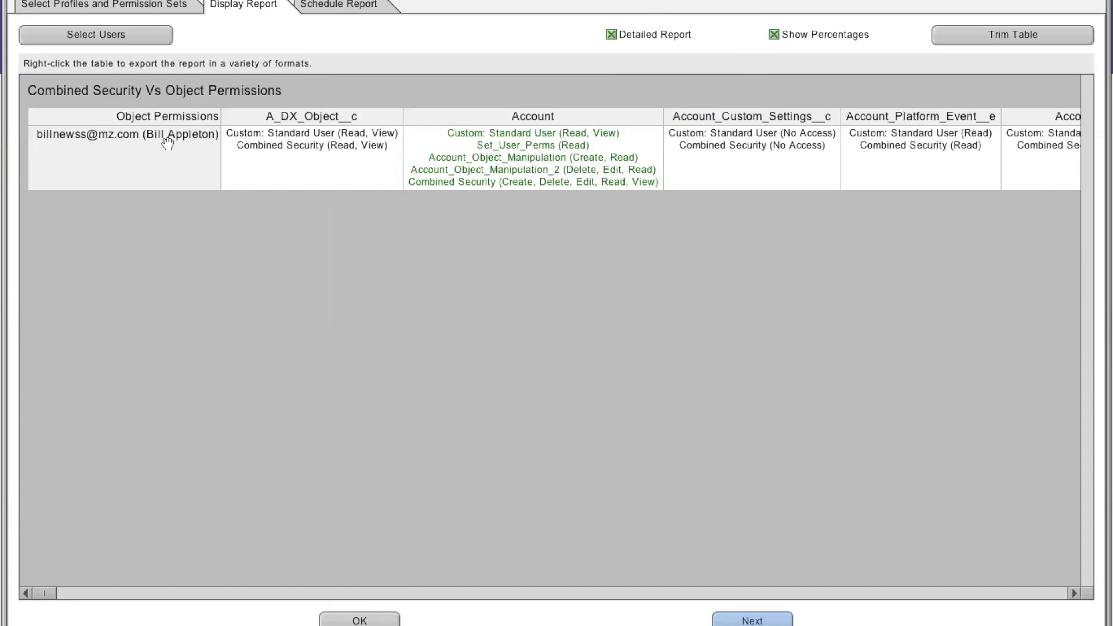
- Check the users selected for the combined security report and the permission categories chosen for it
click(123, 34)
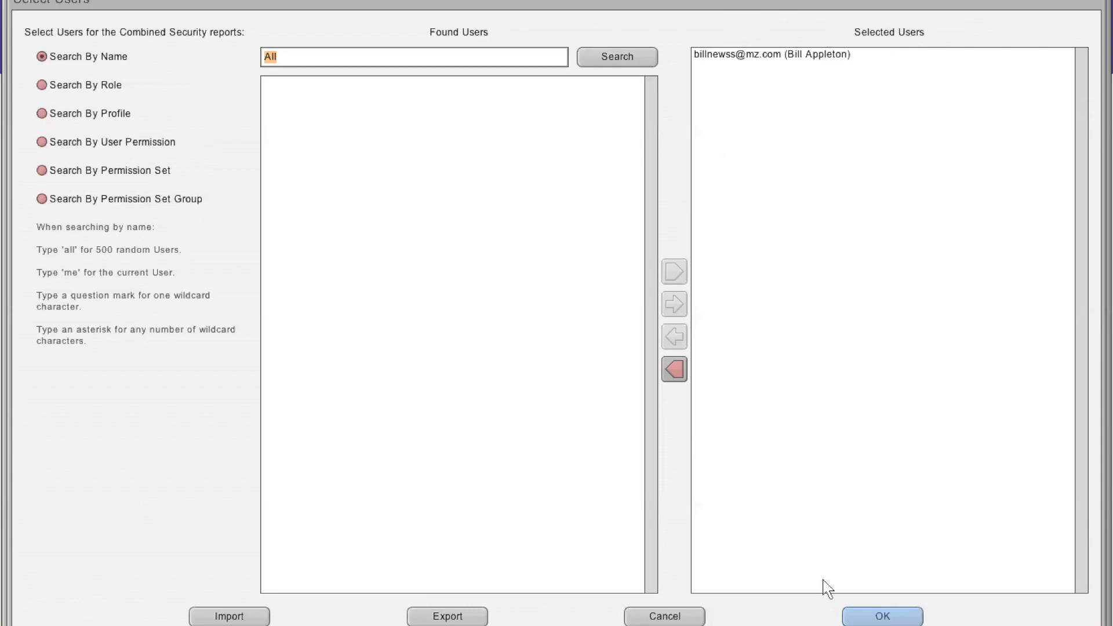
click(911, 619)
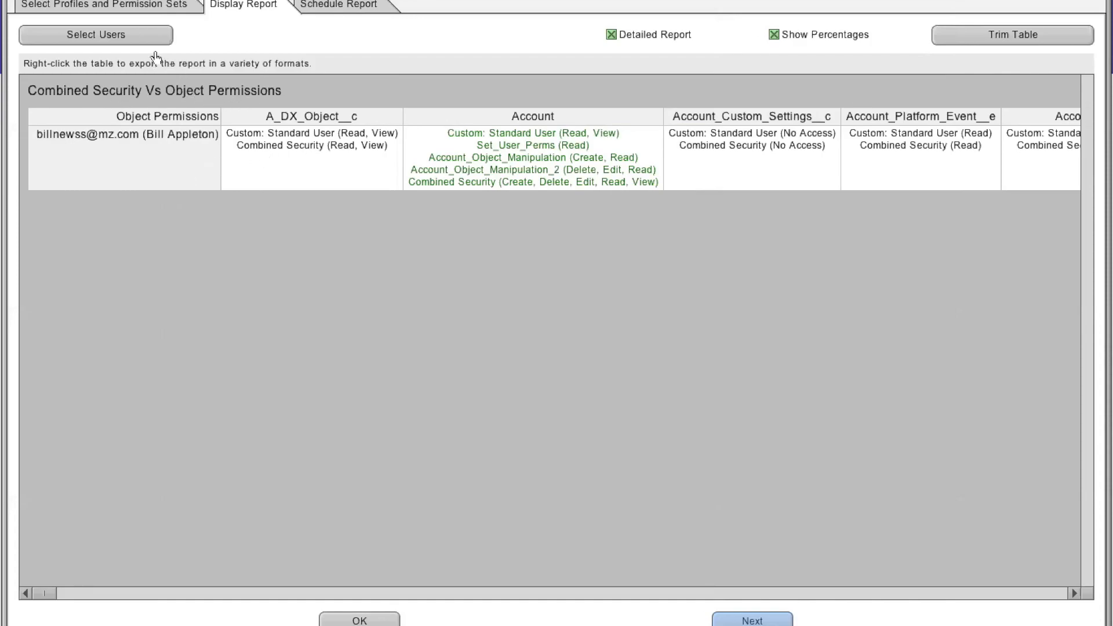
click(156, 6)
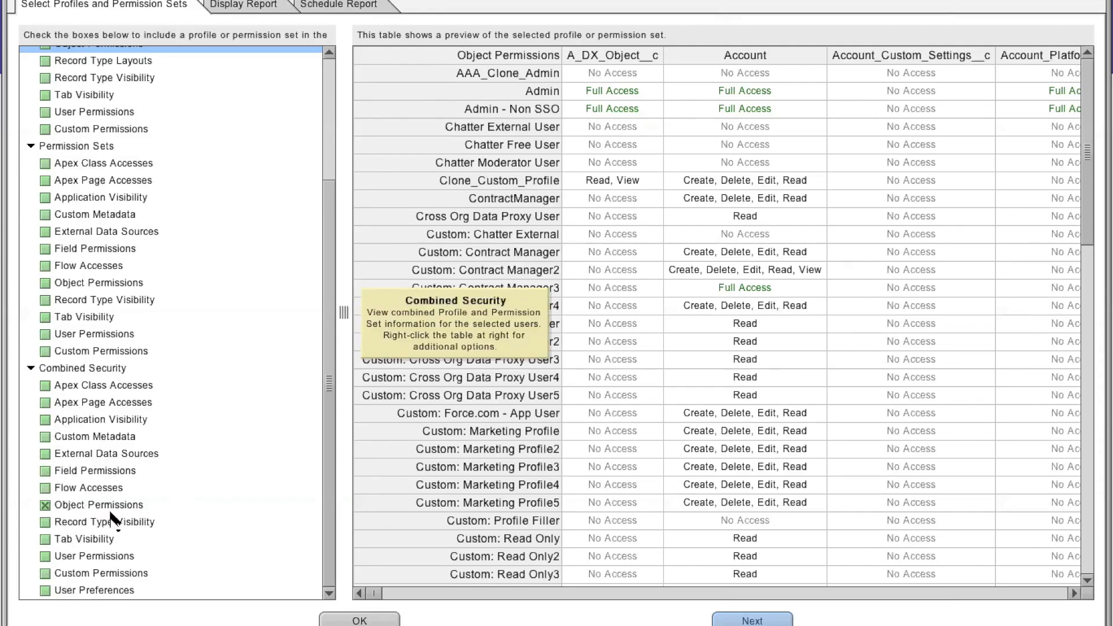
click(243, 5)
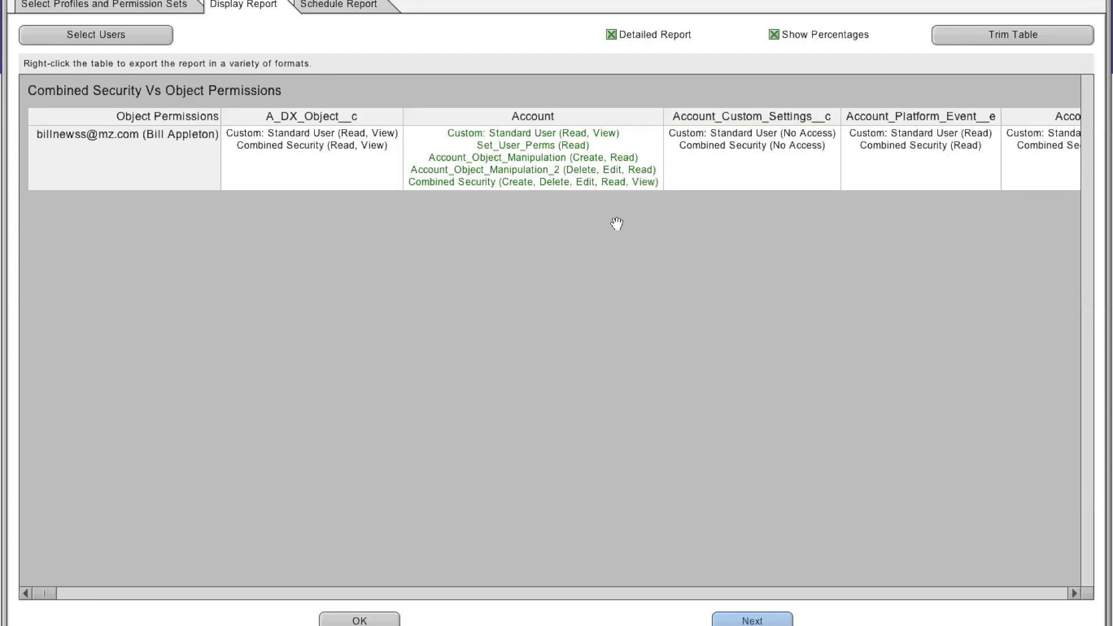
- Browse the report's export formats and the available scheduled report actions
right_click(610, 157)
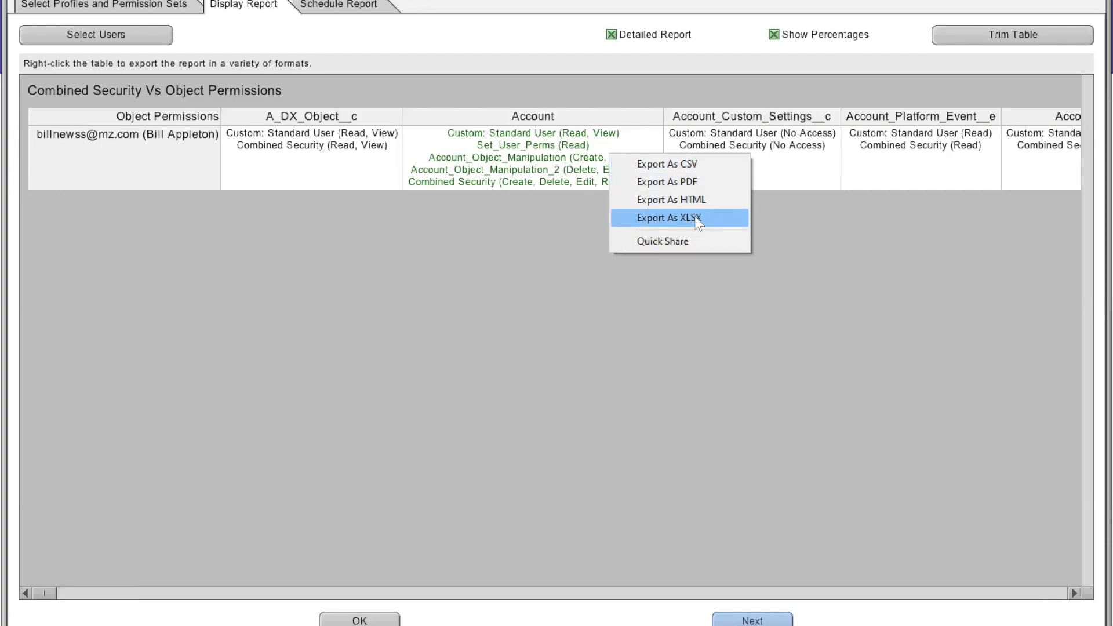
click(351, 8)
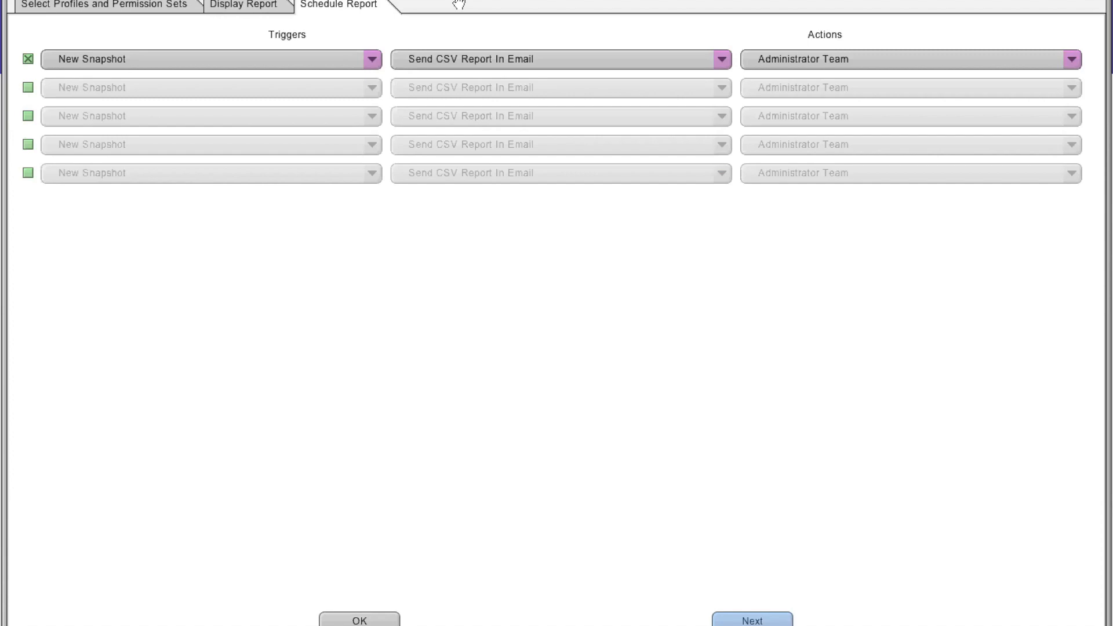
click(724, 64)
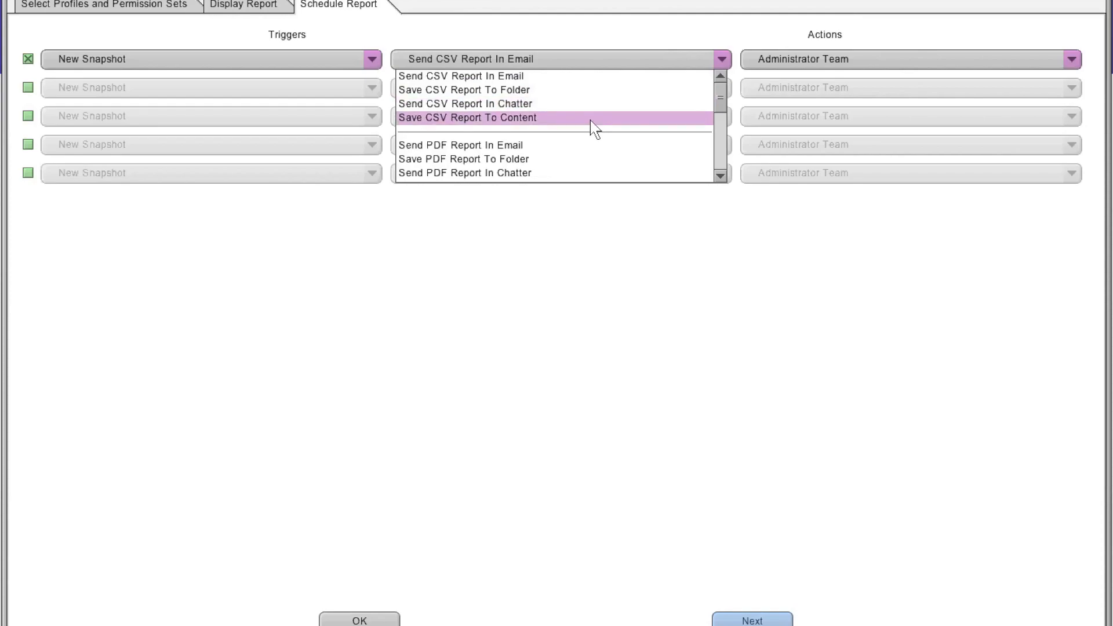
scroll(623, 177, down, 1)
scroll(623, 174, down, 3)
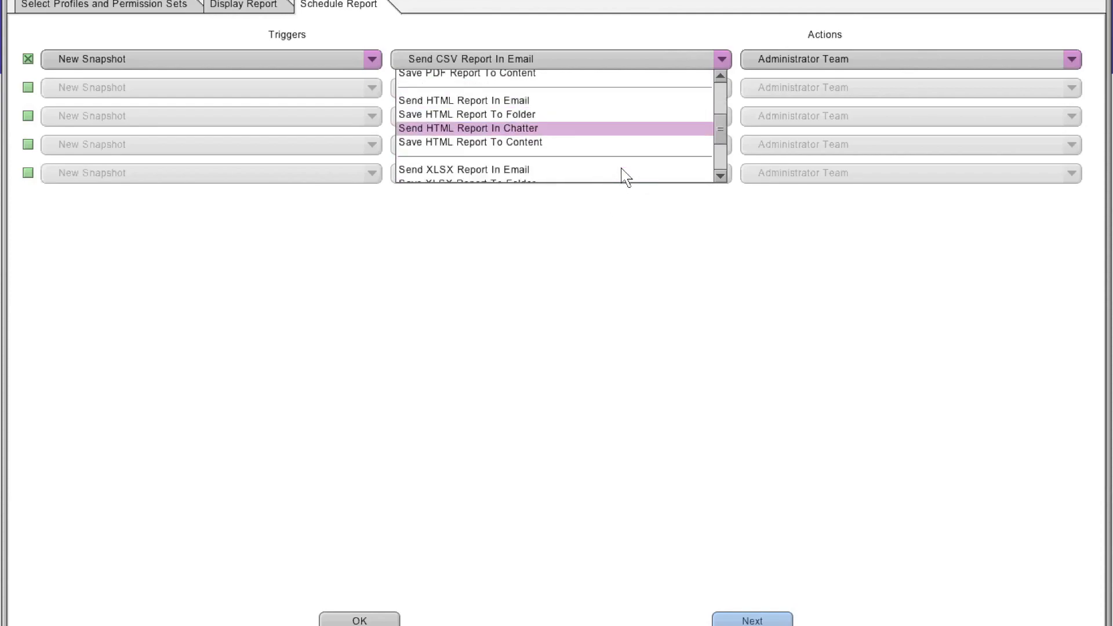
click(610, 269)
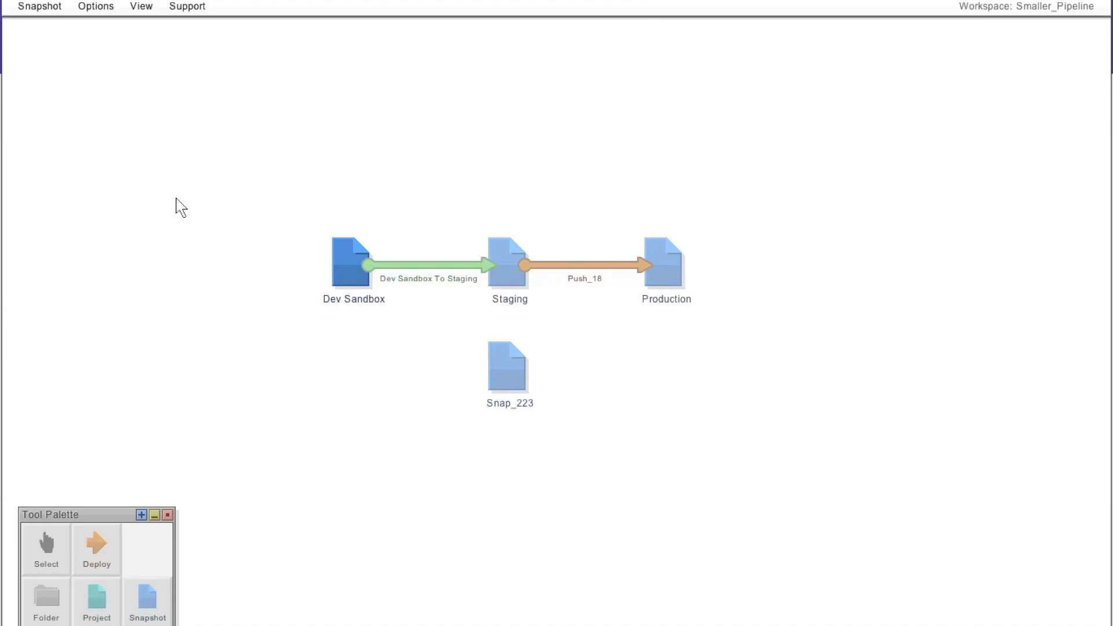
- Open User Permission Assignments for Dev Sandbox and remove the Account_Record_Type_Visibility permission set from the selected user
right_click(339, 251)
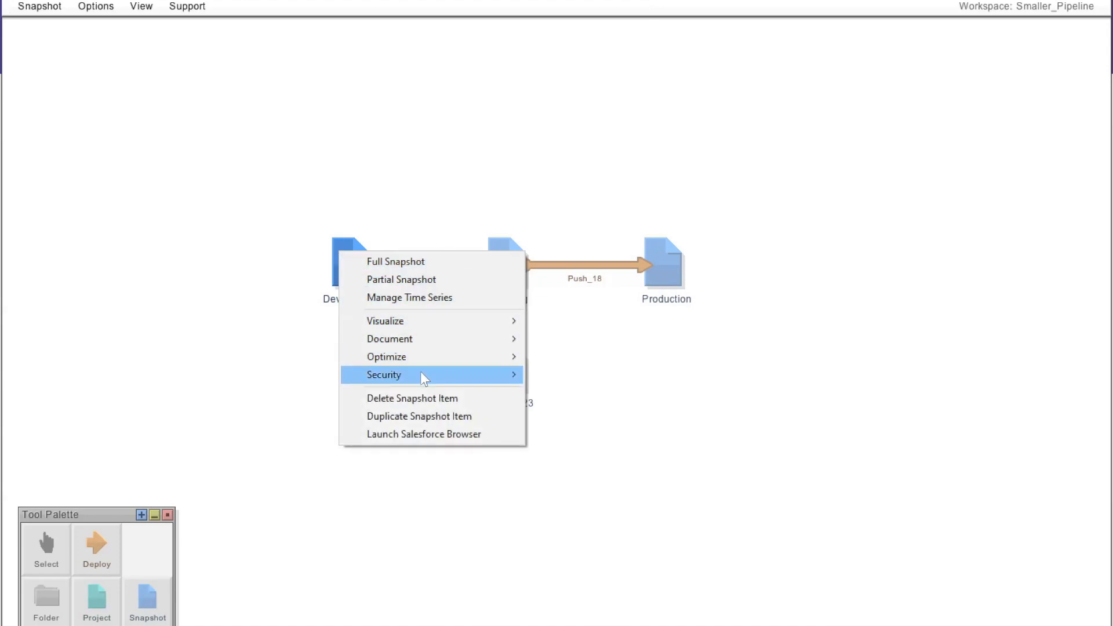
mouse_move(420, 374)
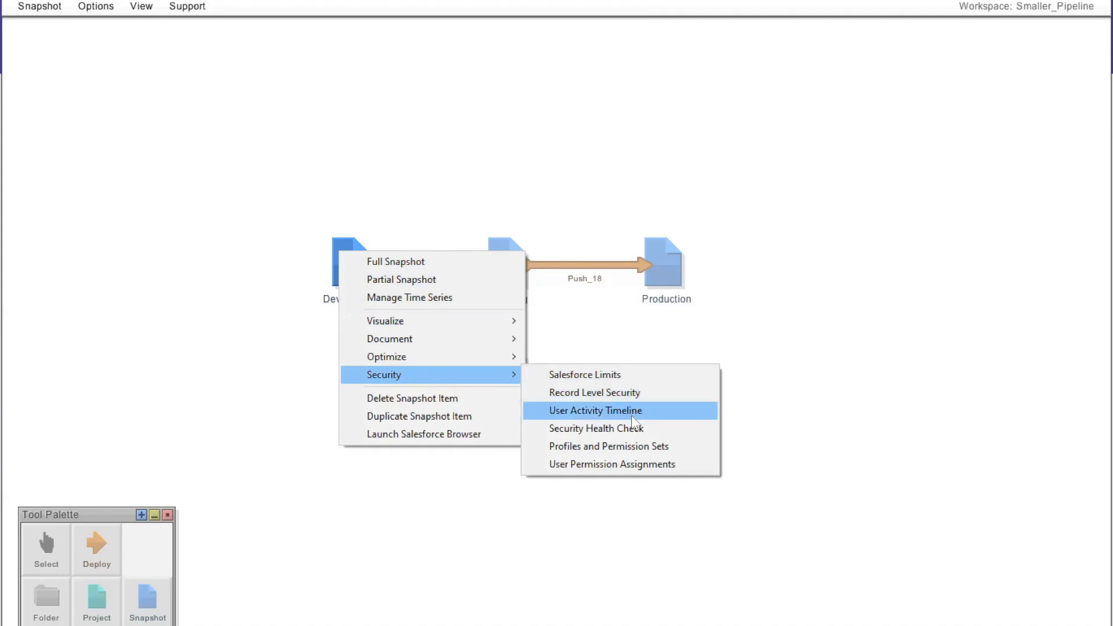
click(641, 467)
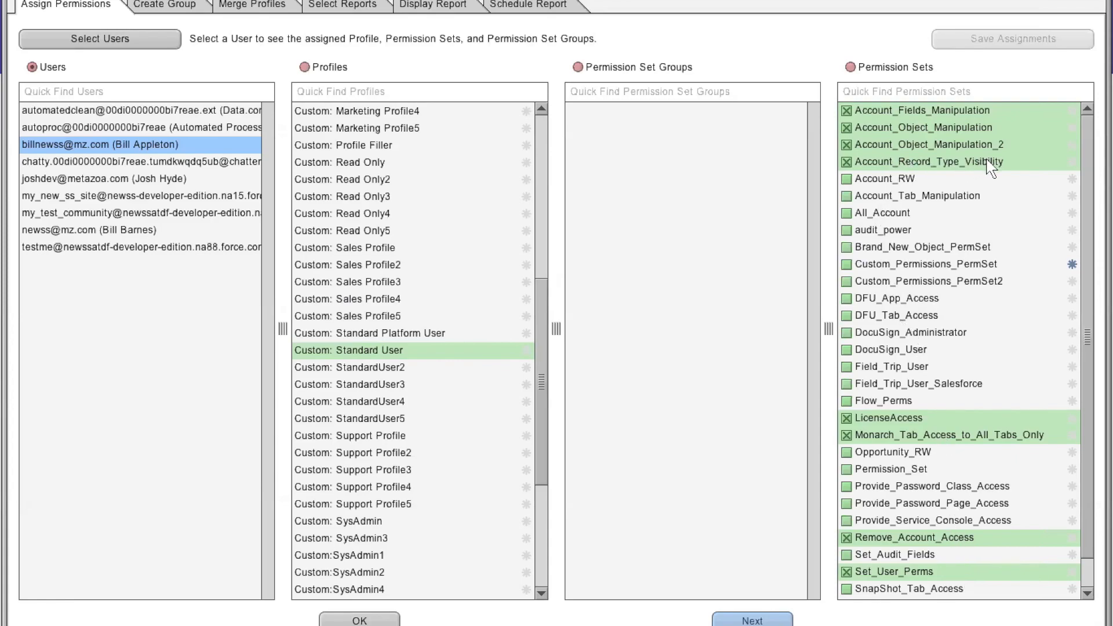
click(846, 162)
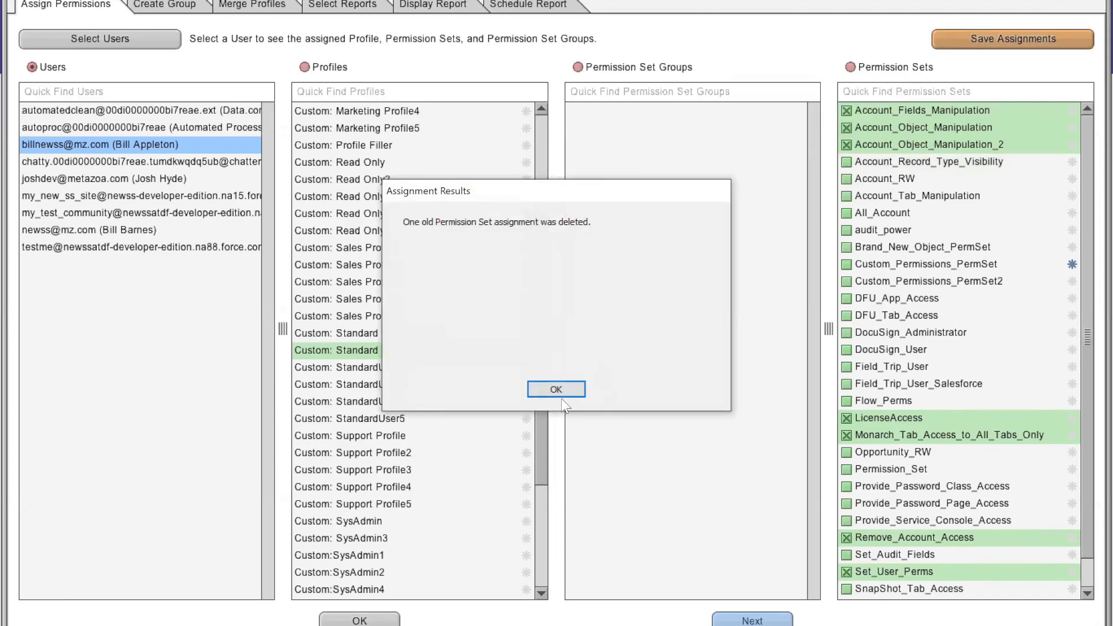
click(564, 390)
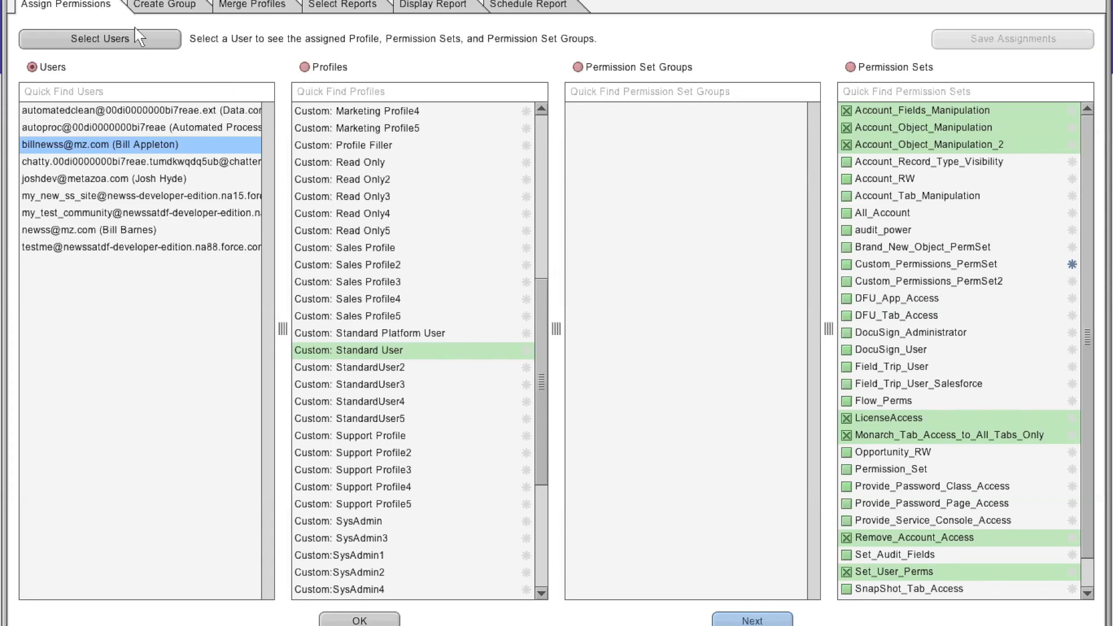
- Review user assignments for several profiles and permission sets and open the permission set group creation page
click(123, 41)
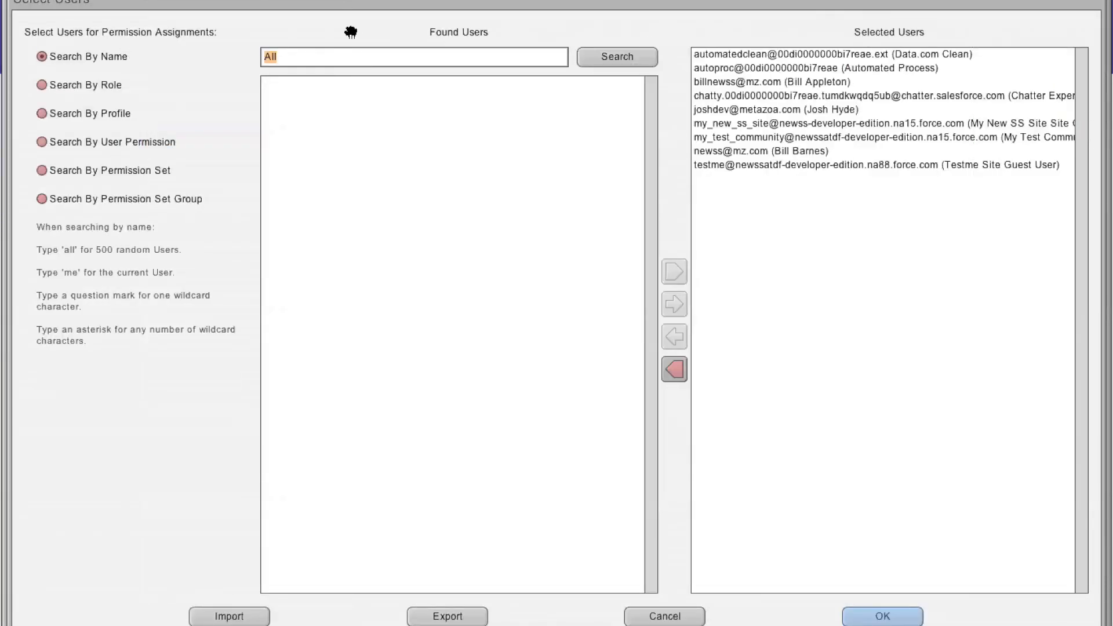
click(922, 623)
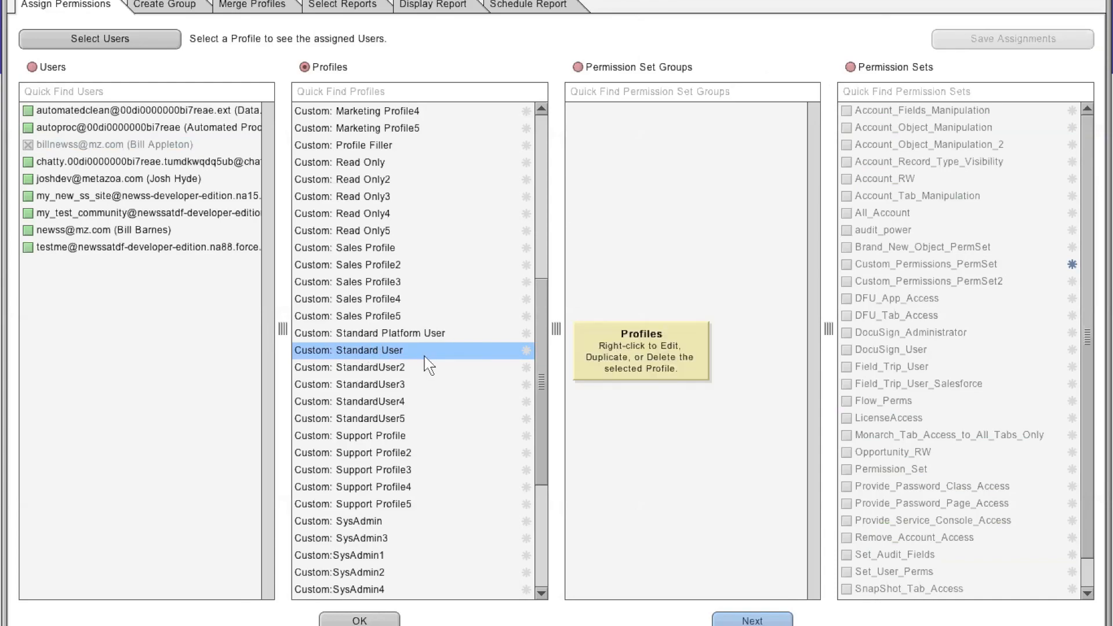
click(394, 301)
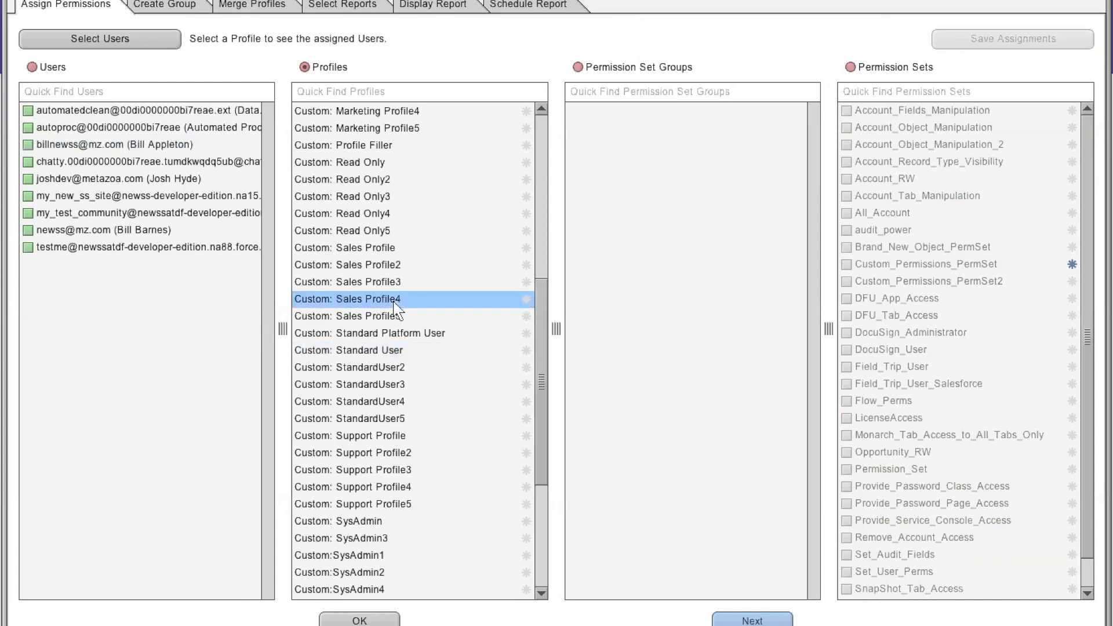
click(376, 350)
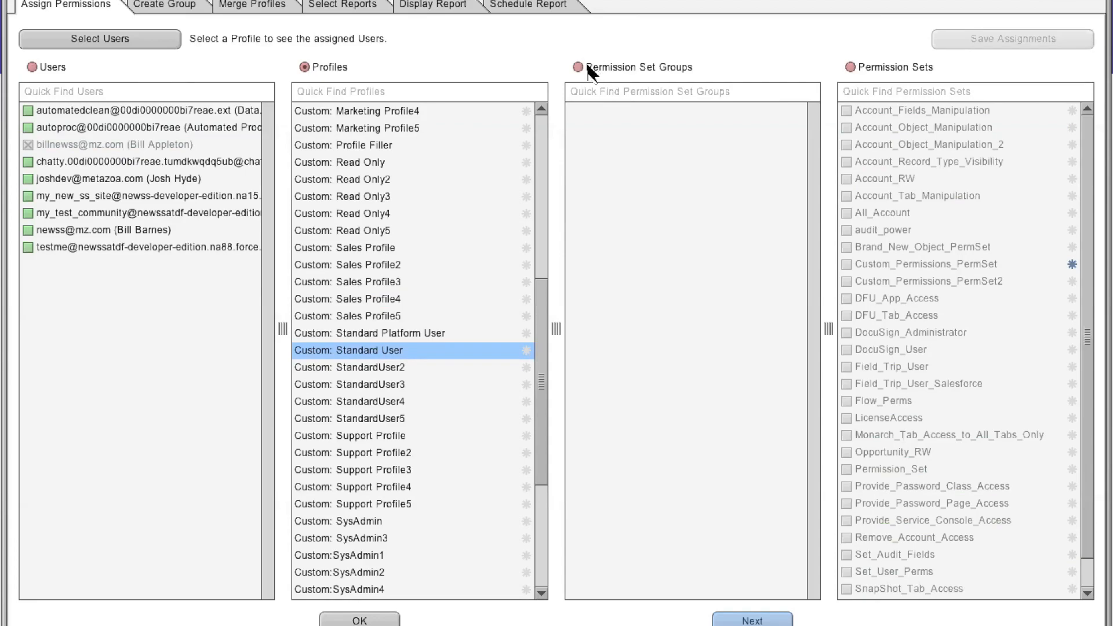
click(850, 66)
click(869, 145)
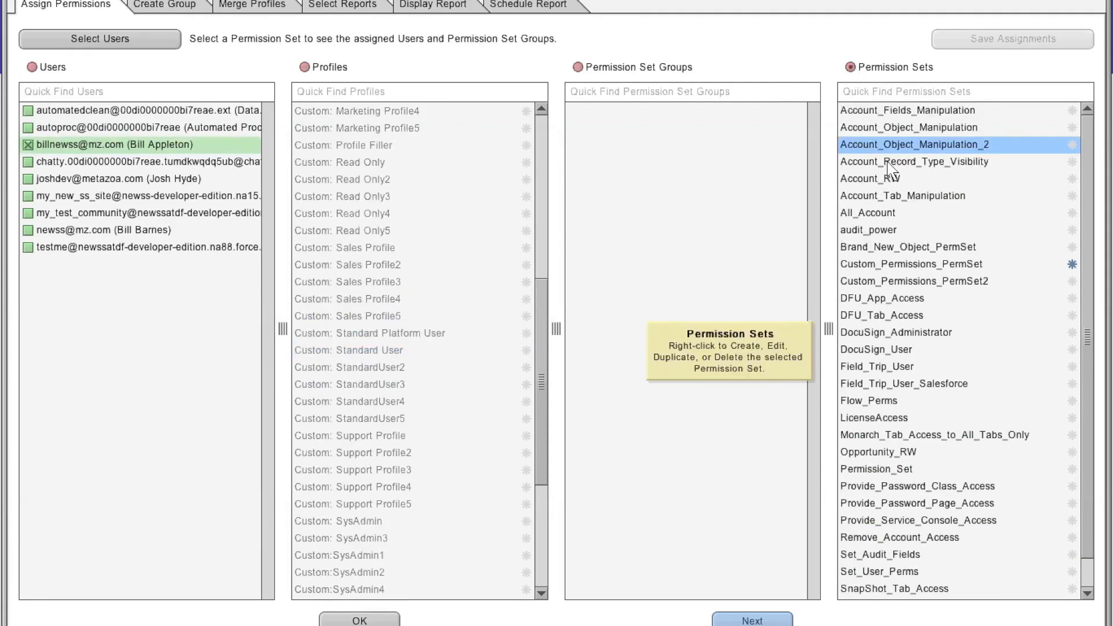
click(898, 126)
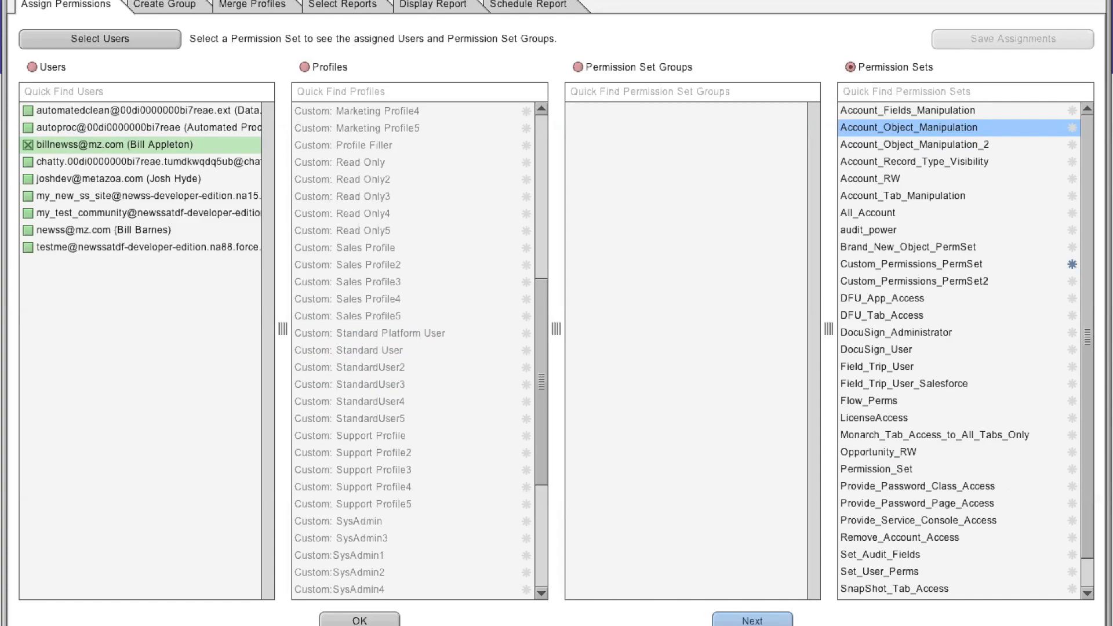
click(154, 4)
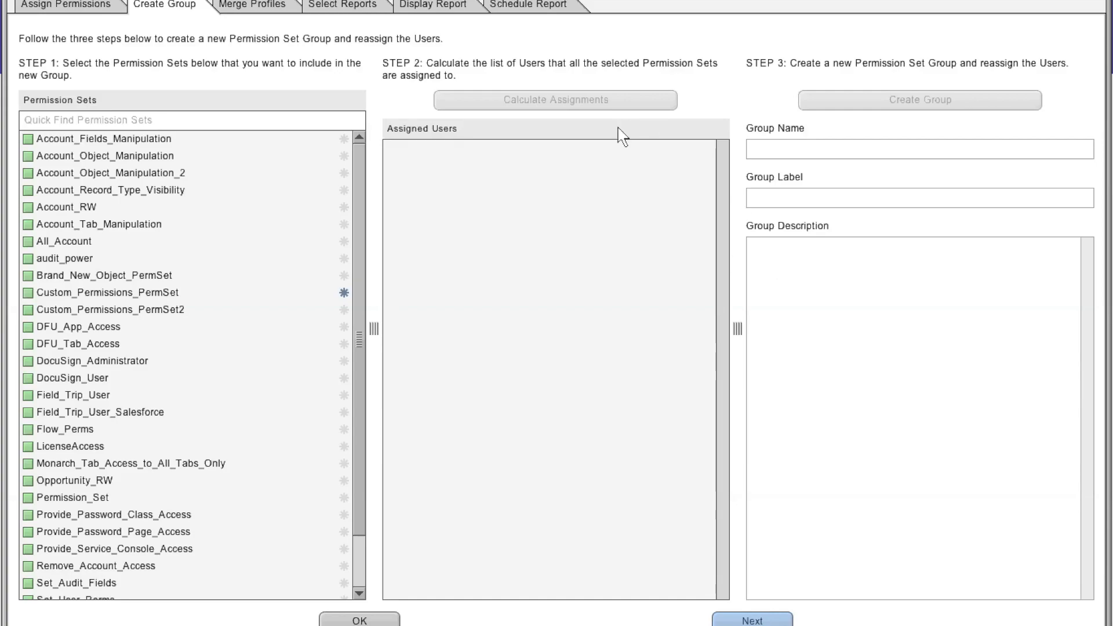
- Select the four Custom: Contract Manager profiles for merging and calculate their replacement permission sets
click(248, 6)
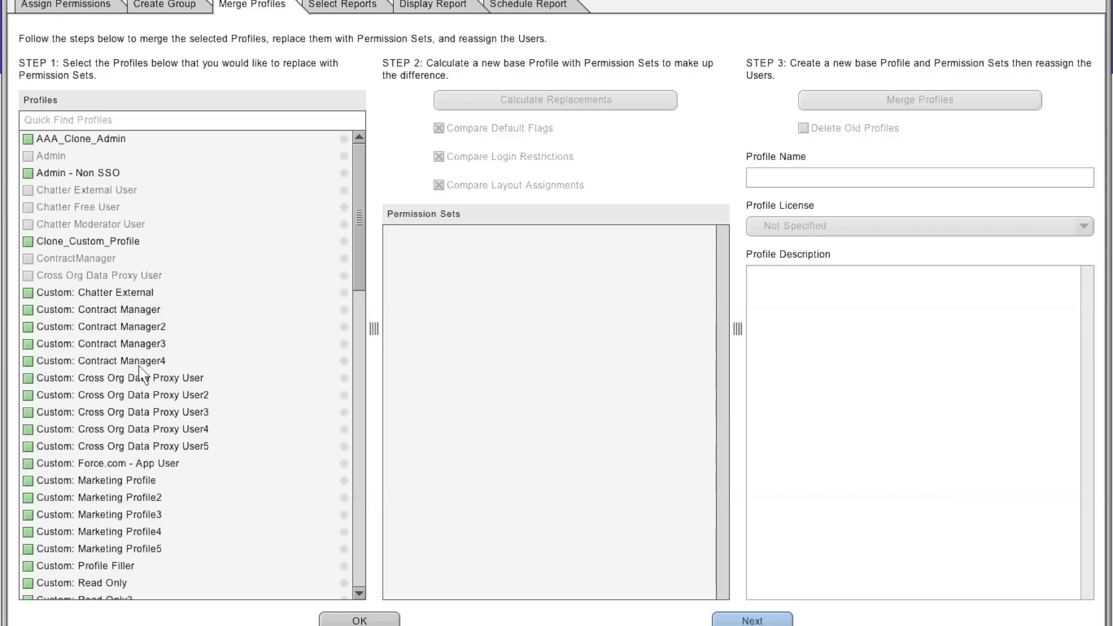
click(27, 310)
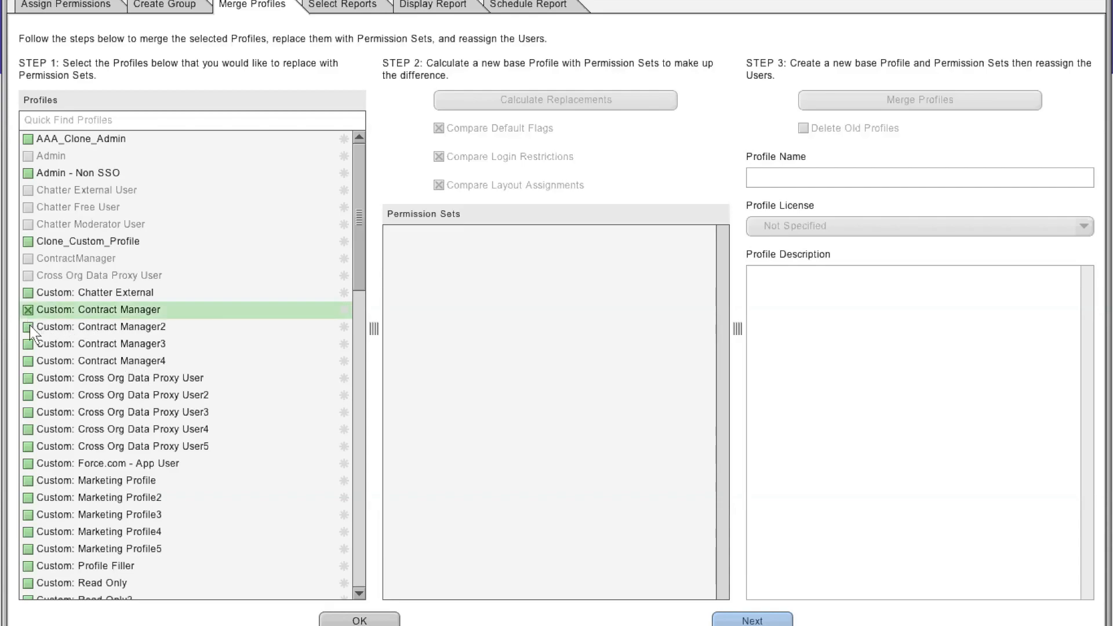
click(28, 327)
click(28, 344)
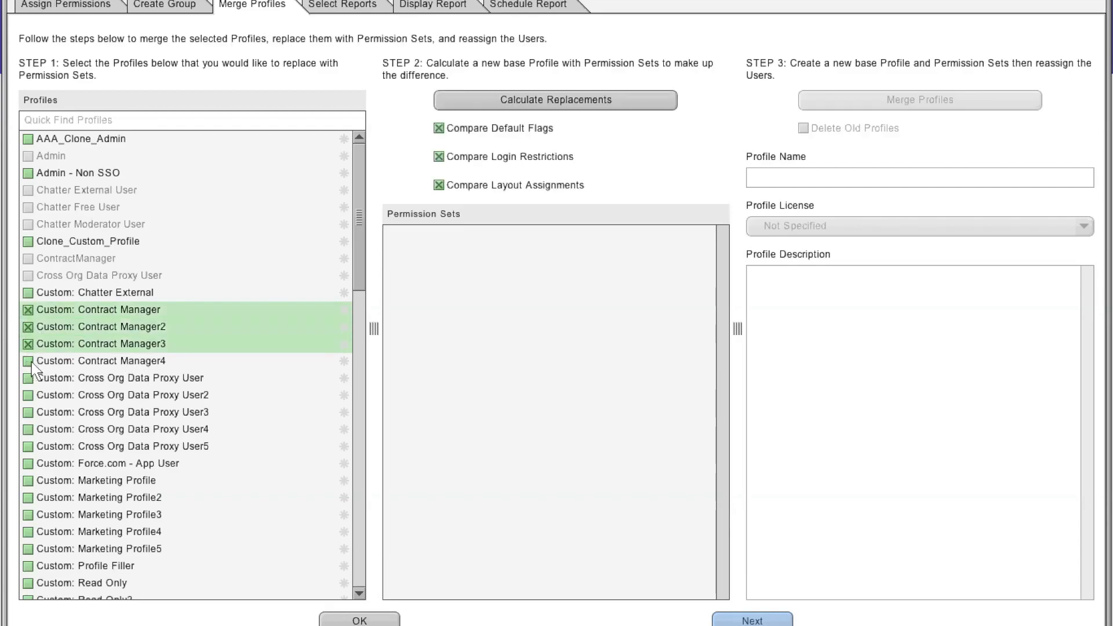
click(28, 361)
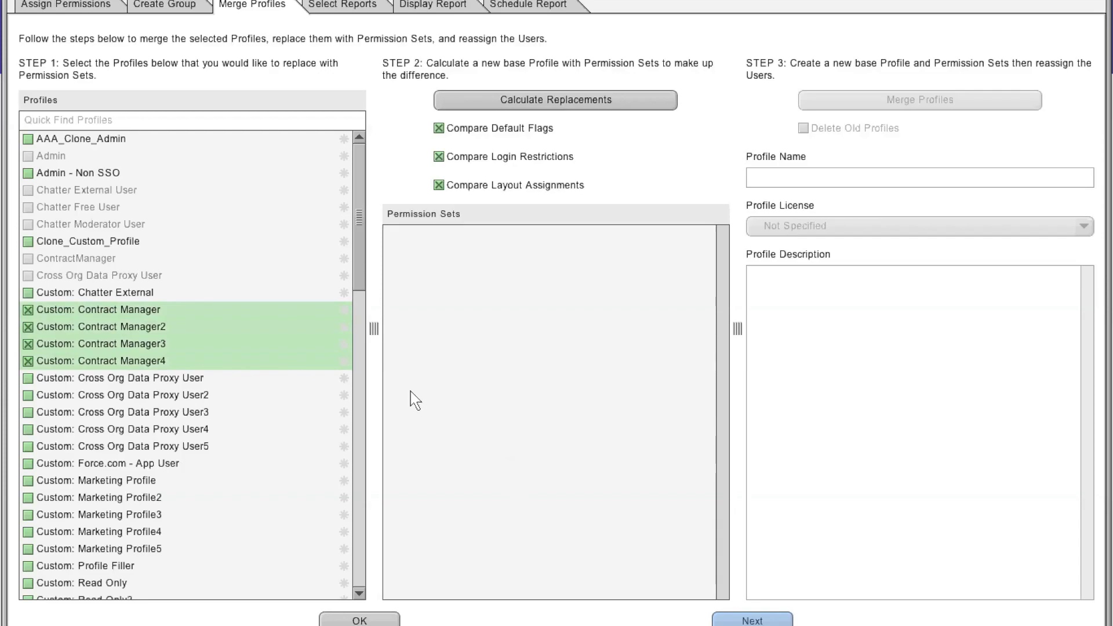
click(573, 107)
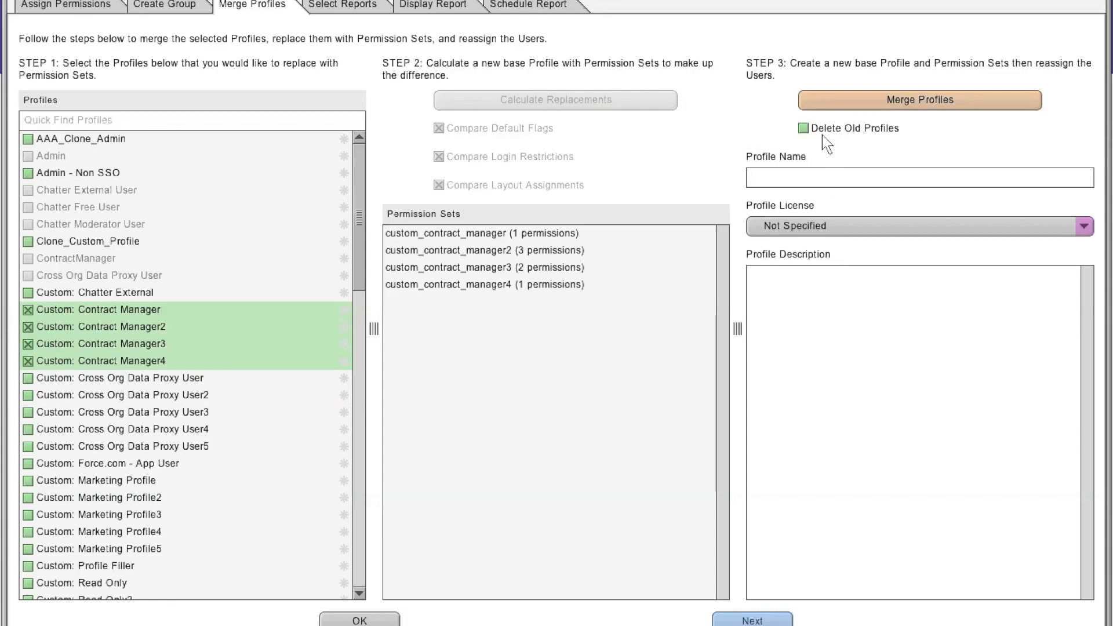
- Name the new merged base profile Contract Manager
text(Contract Manager)
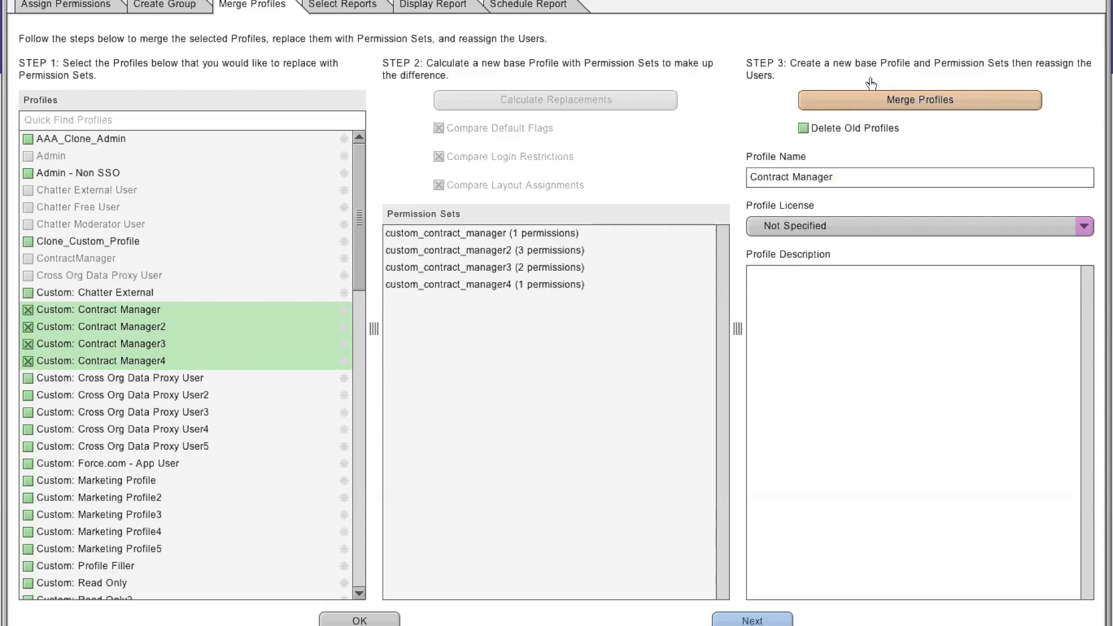
- Choose the user assignment reports, display the combined report and open its export options
click(342, 5)
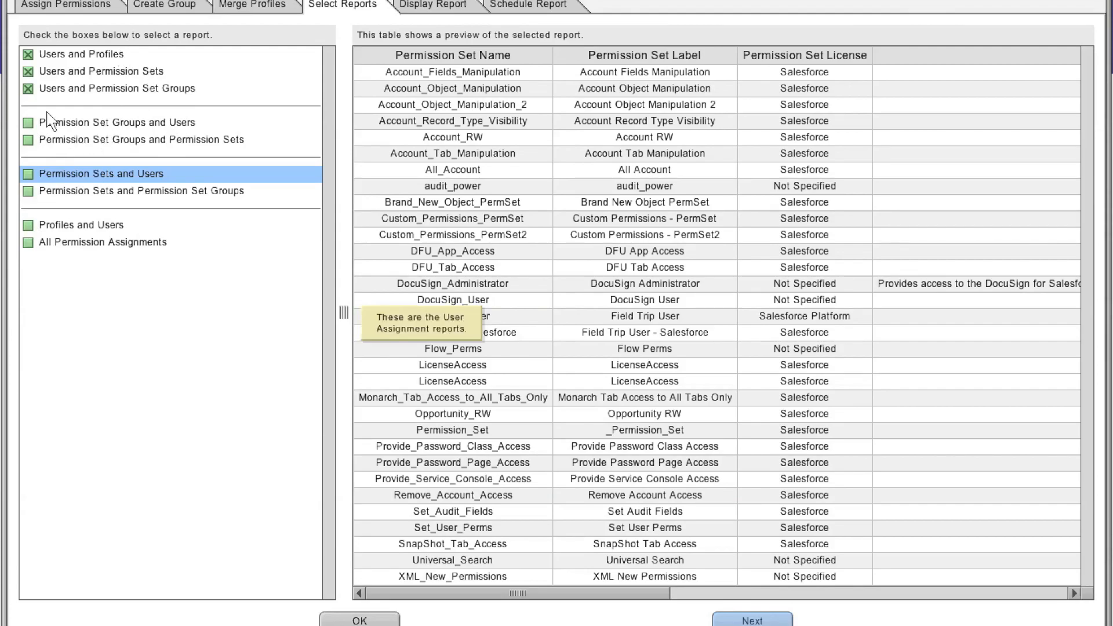
click(28, 91)
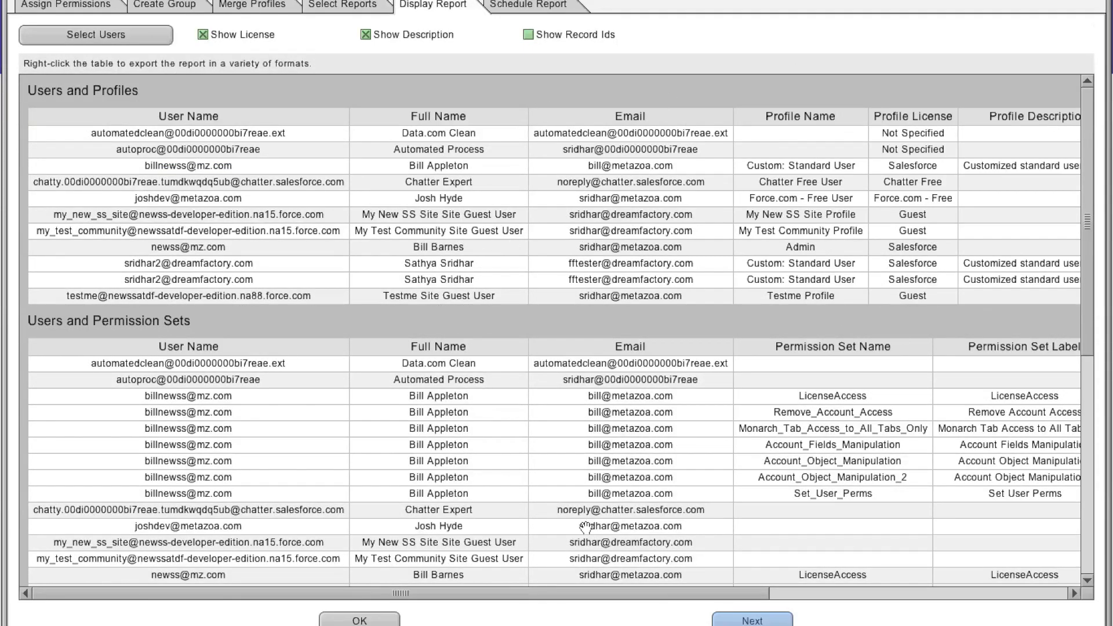
right_click(606, 203)
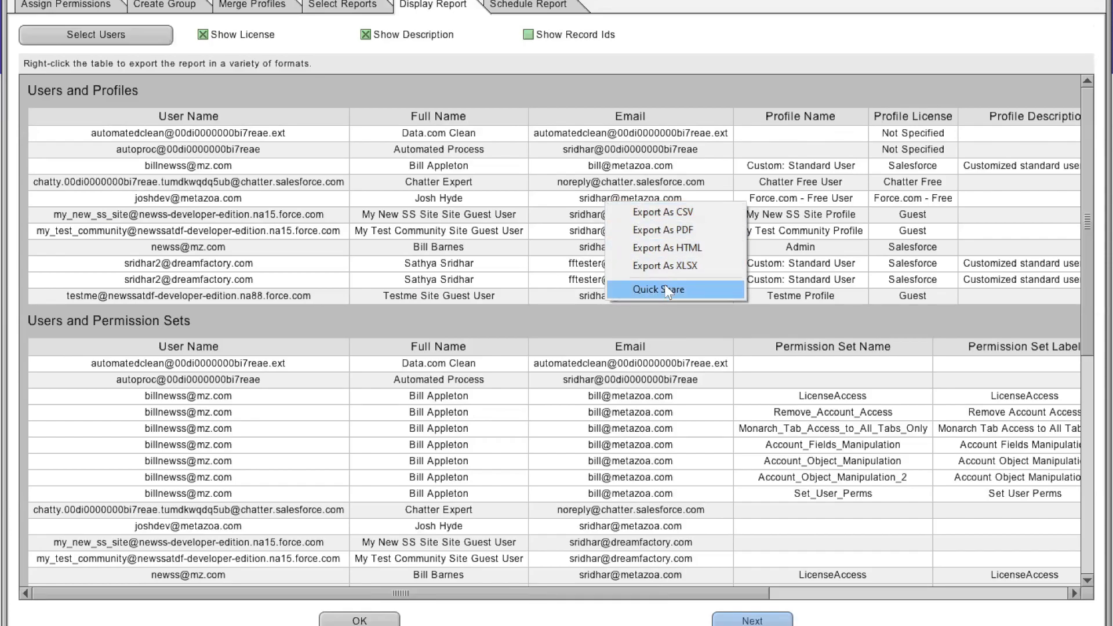
click(558, 92)
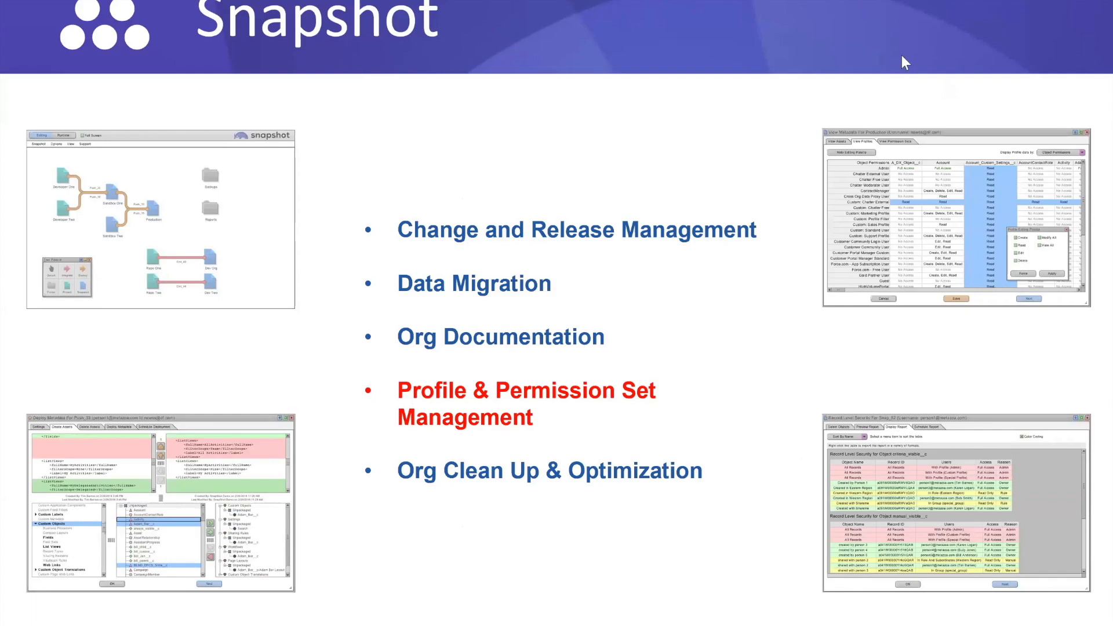
- Leave the slideshow, launch Metazoa Snapshot from the desktop and confirm the account login
key(Escape)
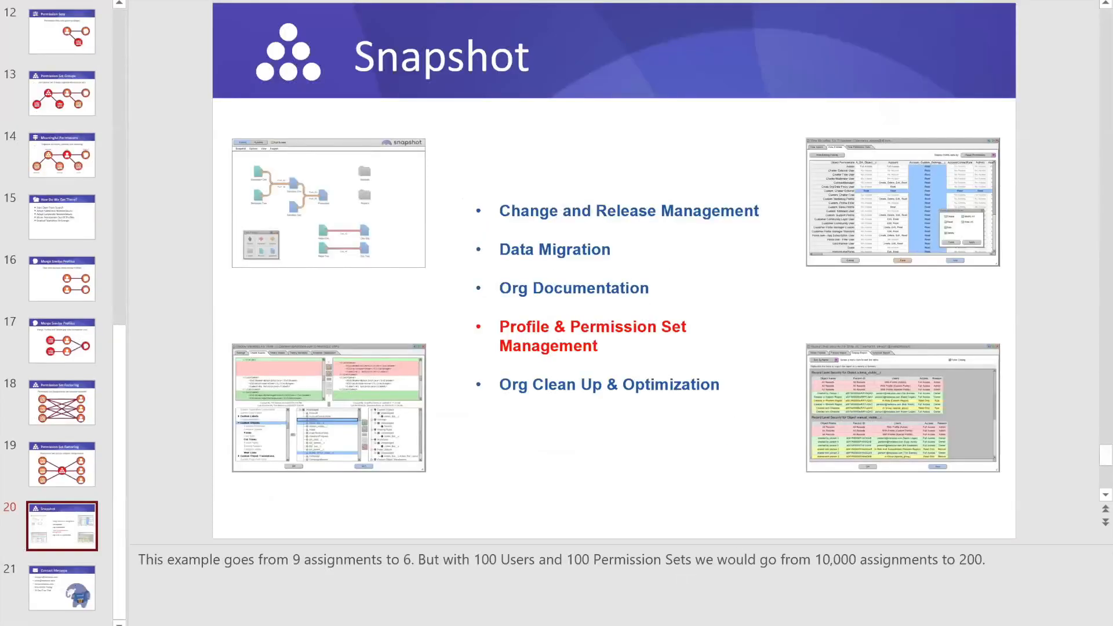
key(super+d)
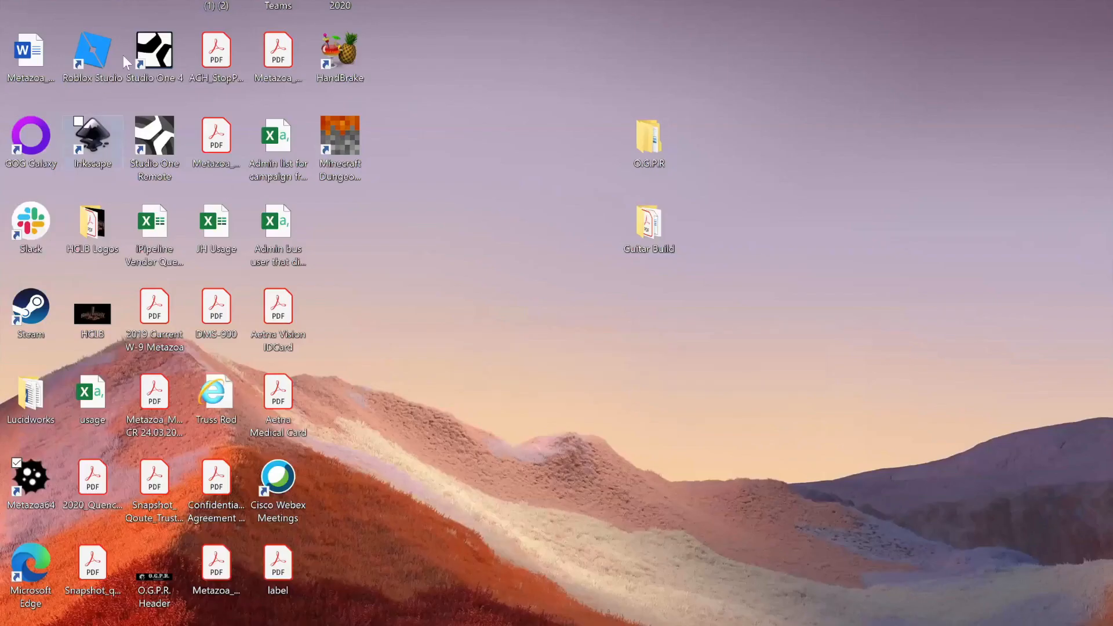
double_click(31, 481)
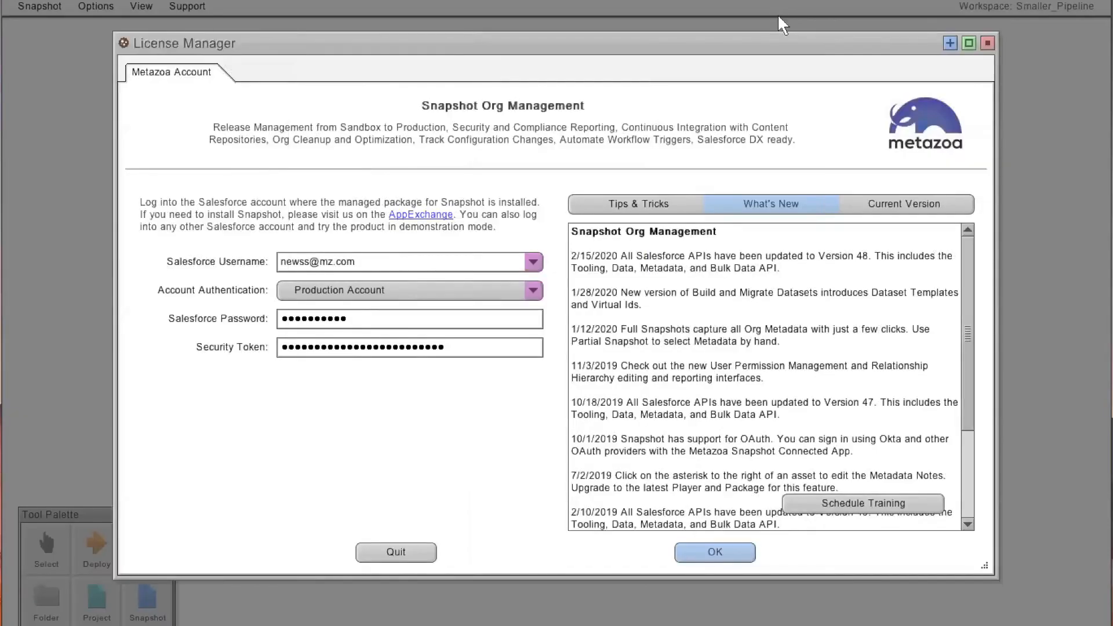
click(704, 552)
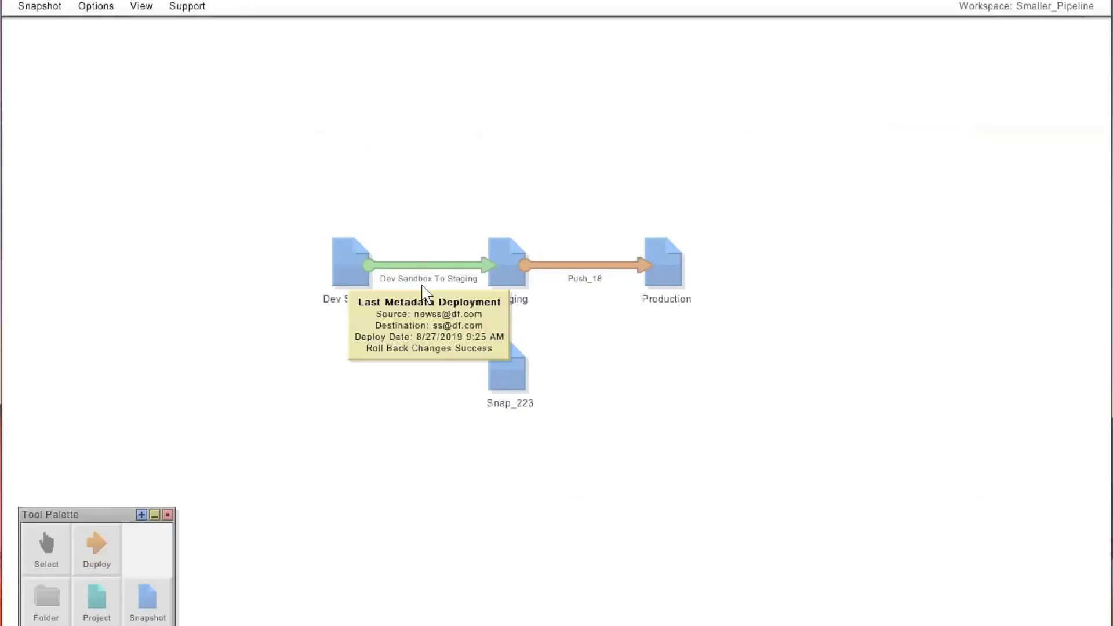
- Draw a new deployment arrow from Dev Sandbox to Snap_223
click(520, 372)
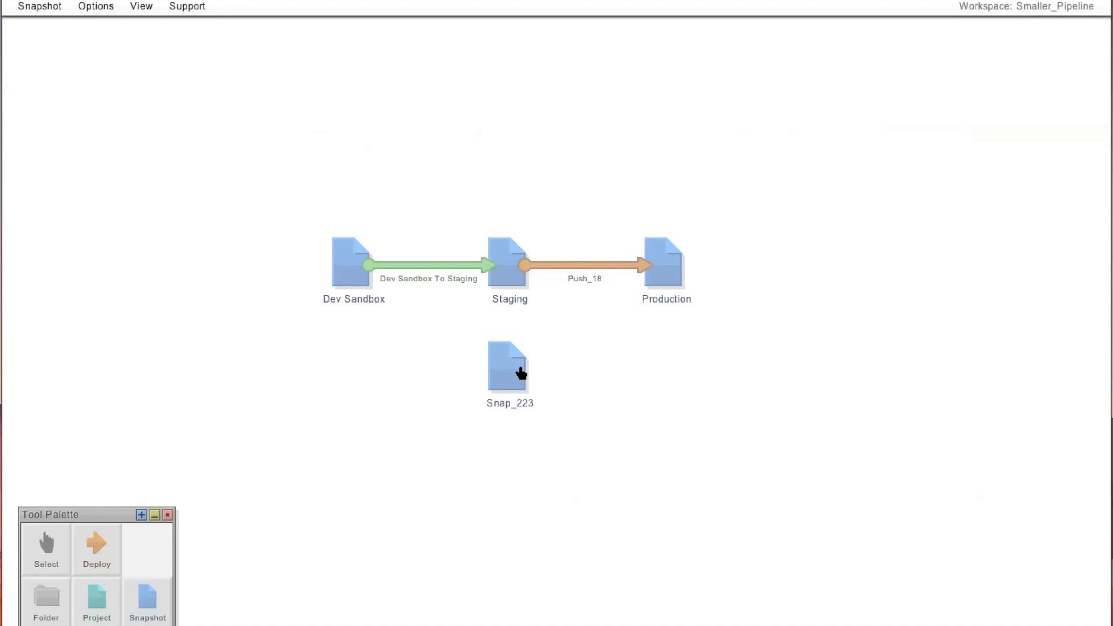
click(99, 550)
drag(368, 264, 488, 368)
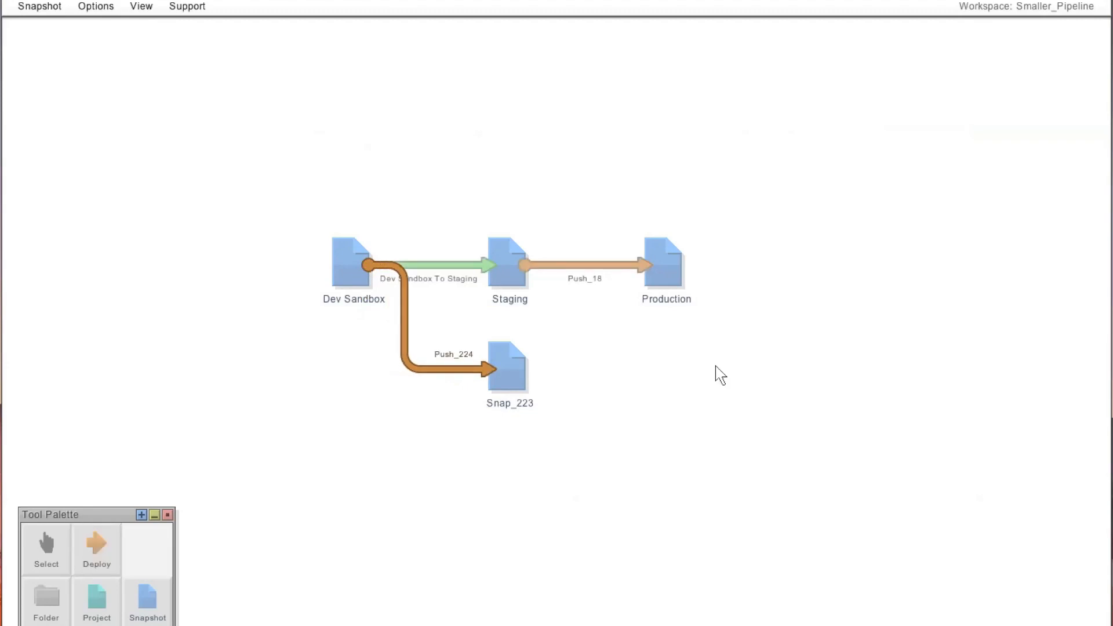
- Open the profile comparison for the Dev Sandbox To Staging arrow and maximize the comparison window
right_click(447, 267)
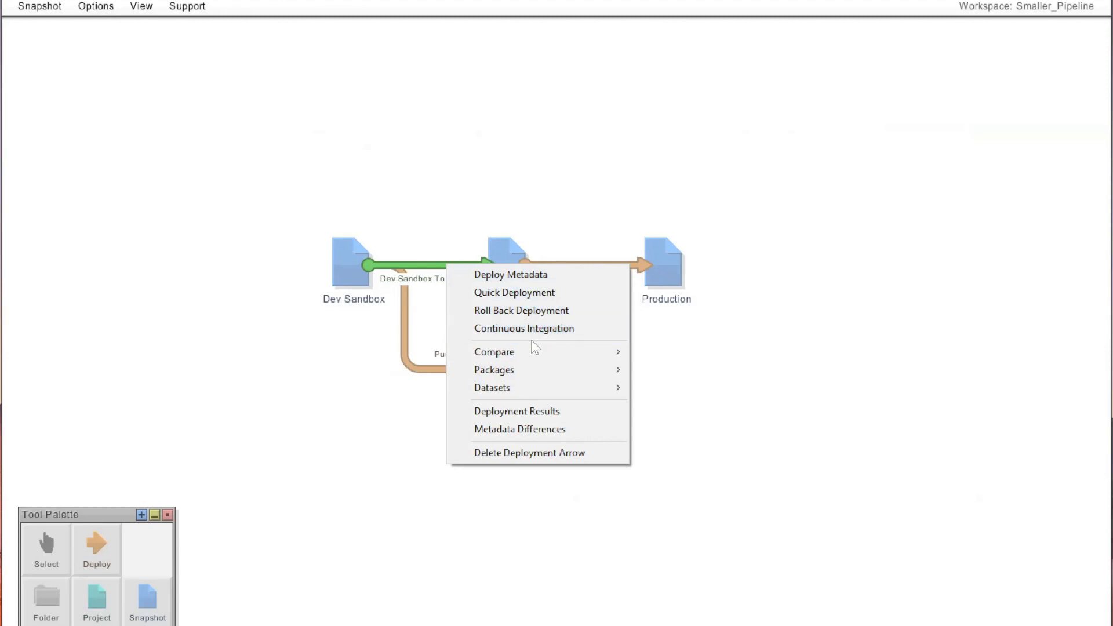
mouse_move(532, 351)
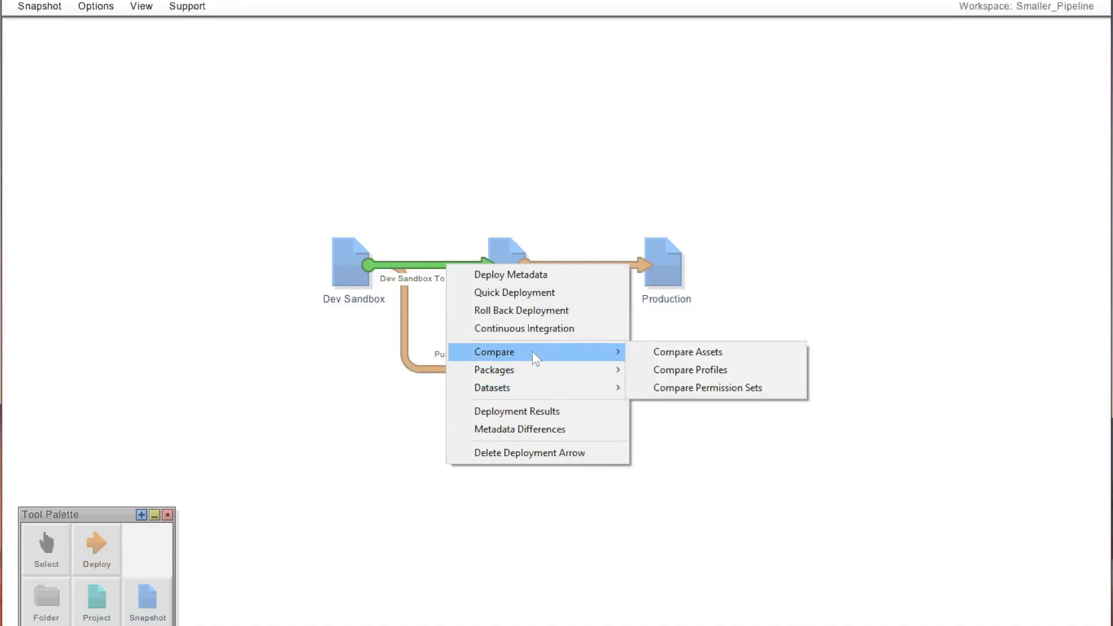
click(708, 373)
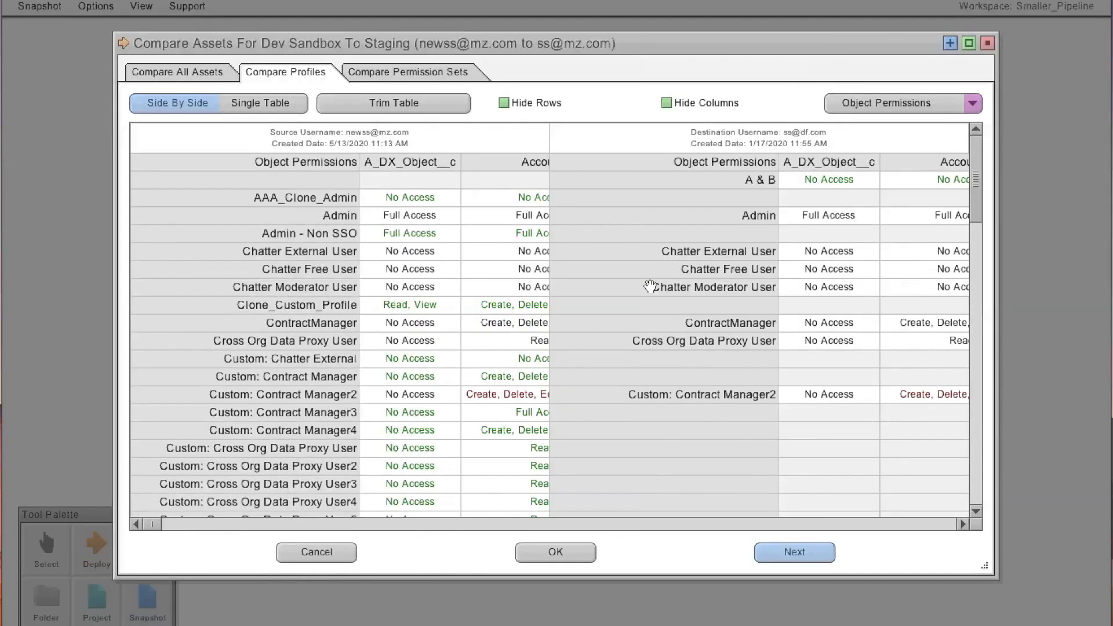
click(969, 43)
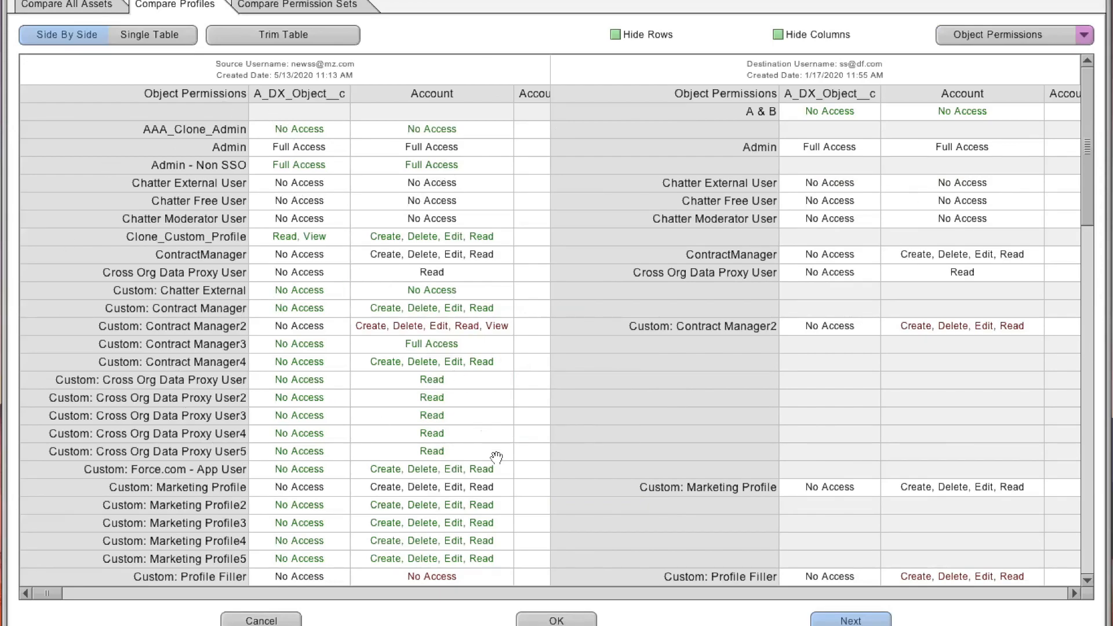
drag(454, 434, 542, 505)
- Browse the available permission categories and switch the profile comparison to a single table view
click(1084, 36)
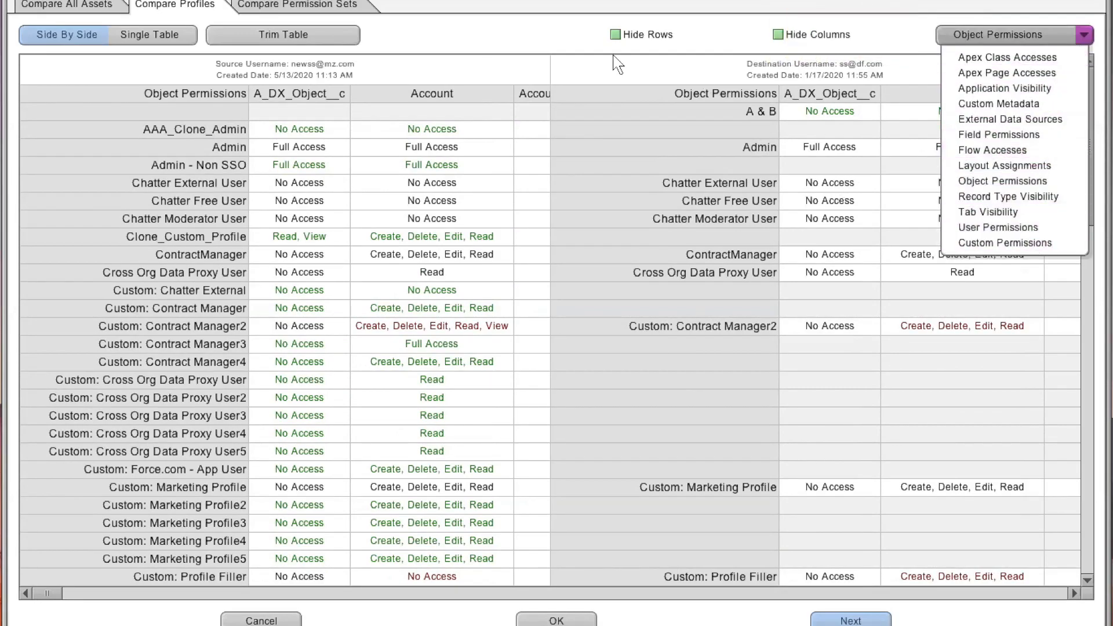
click(263, 191)
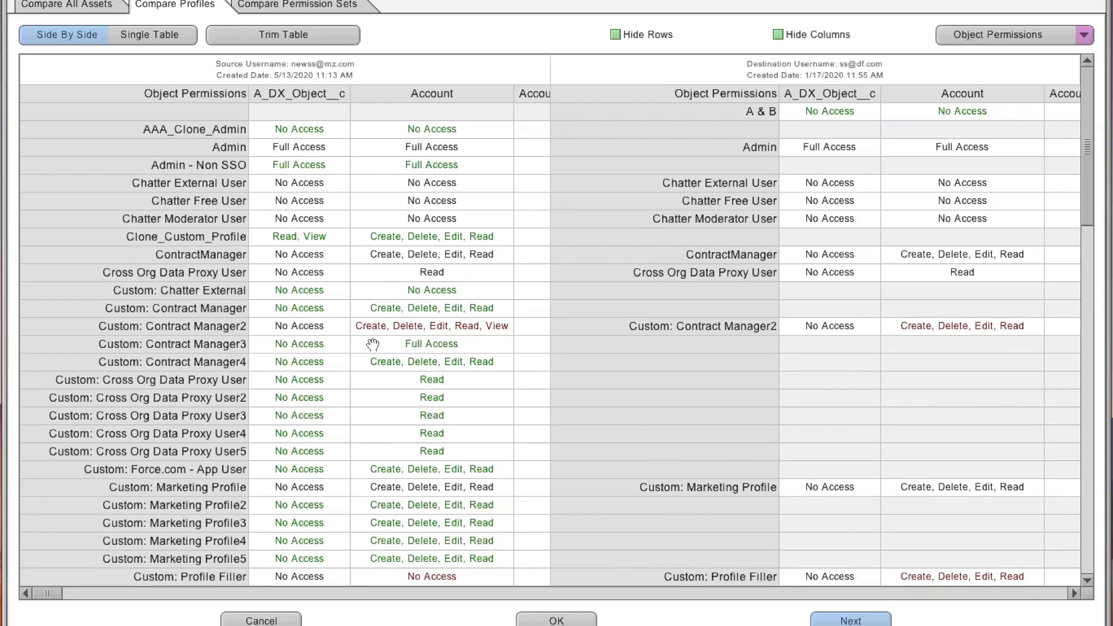
drag(506, 454, 683, 492)
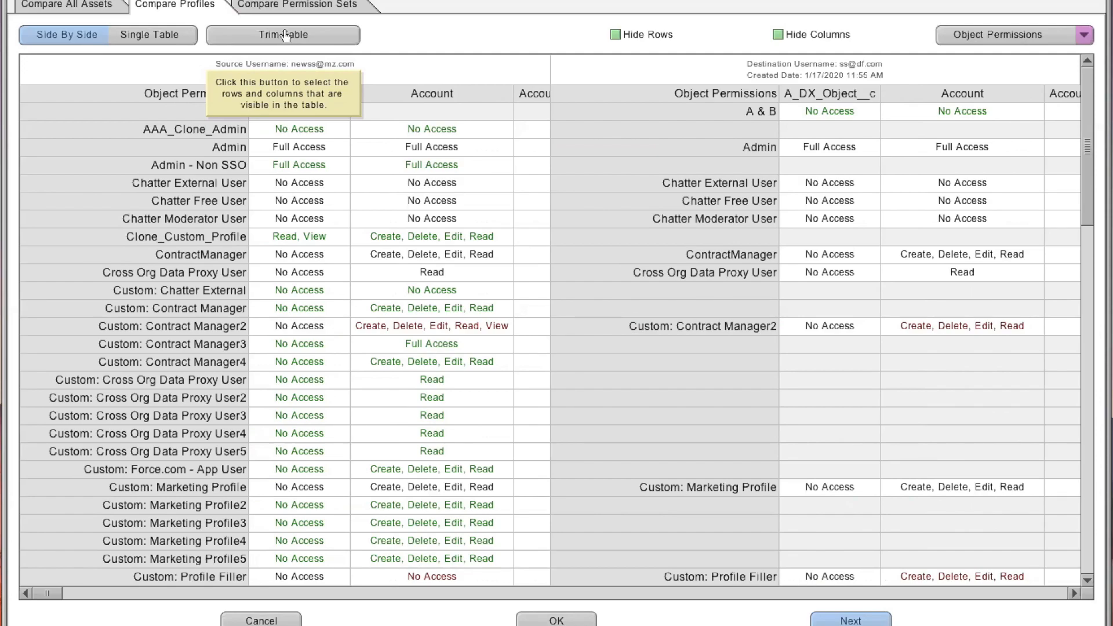
click(181, 41)
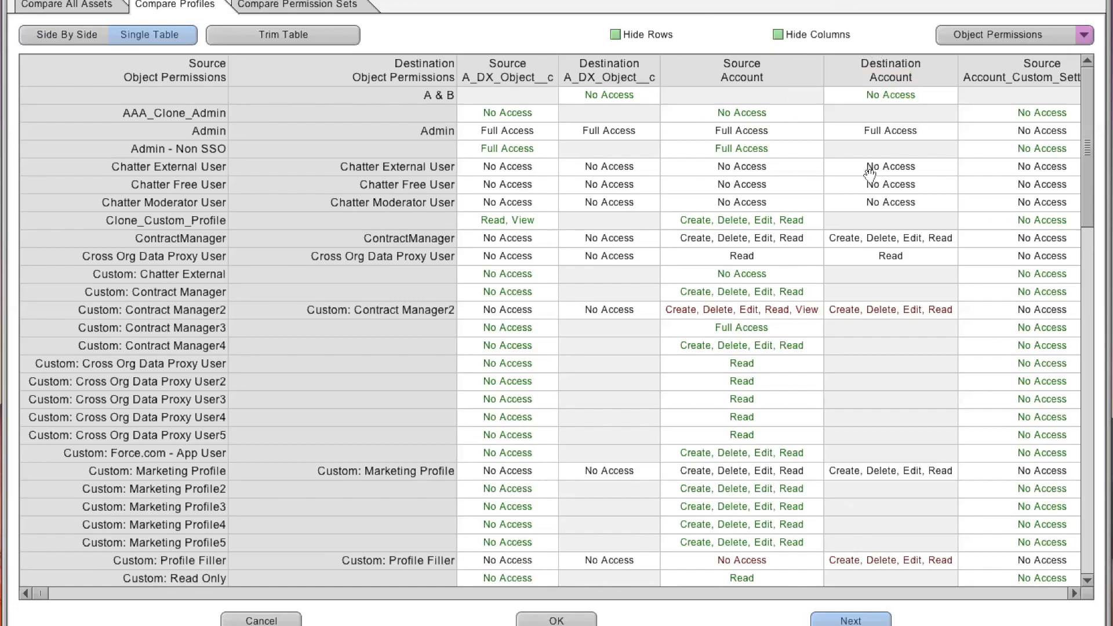
- Open the comparison's export options, view the permission set comparison and close the dialog
right_click(674, 193)
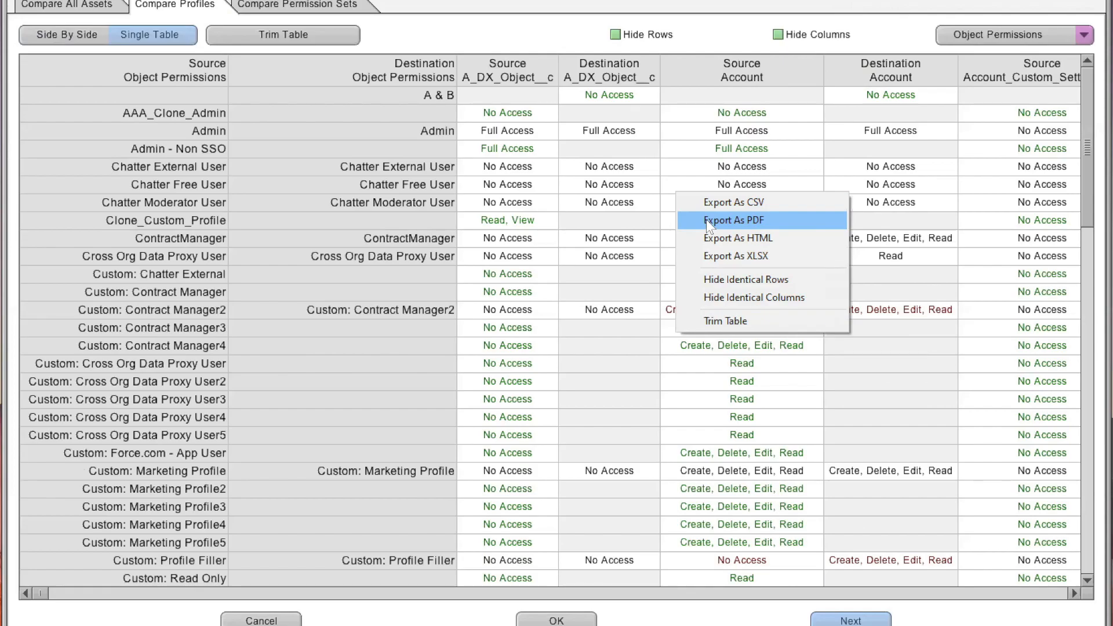
click(451, 33)
click(305, 6)
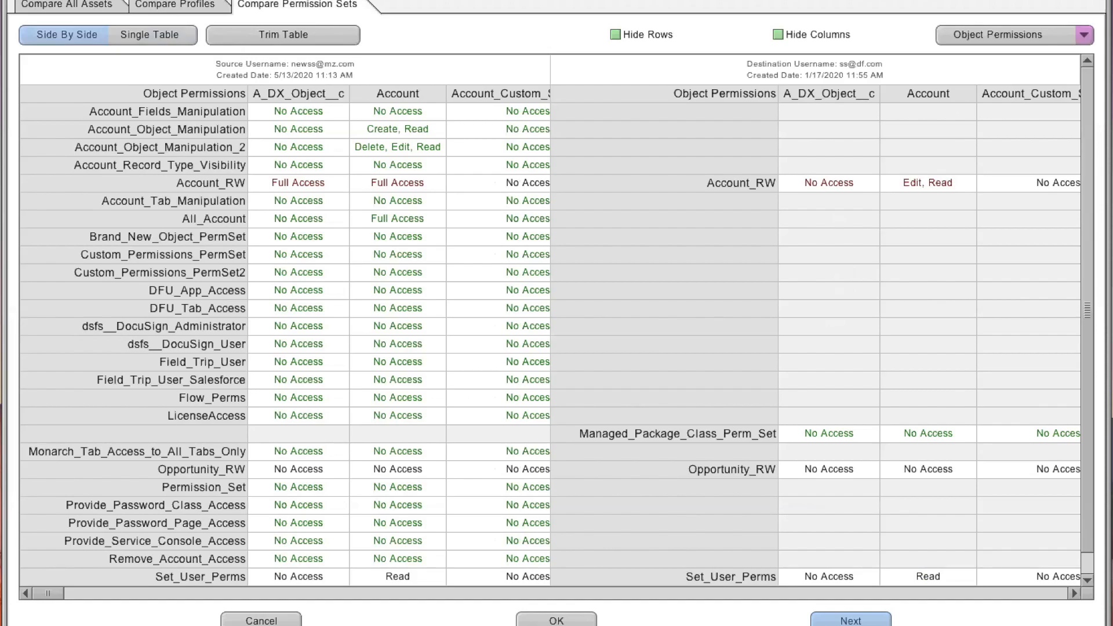
click(189, 5)
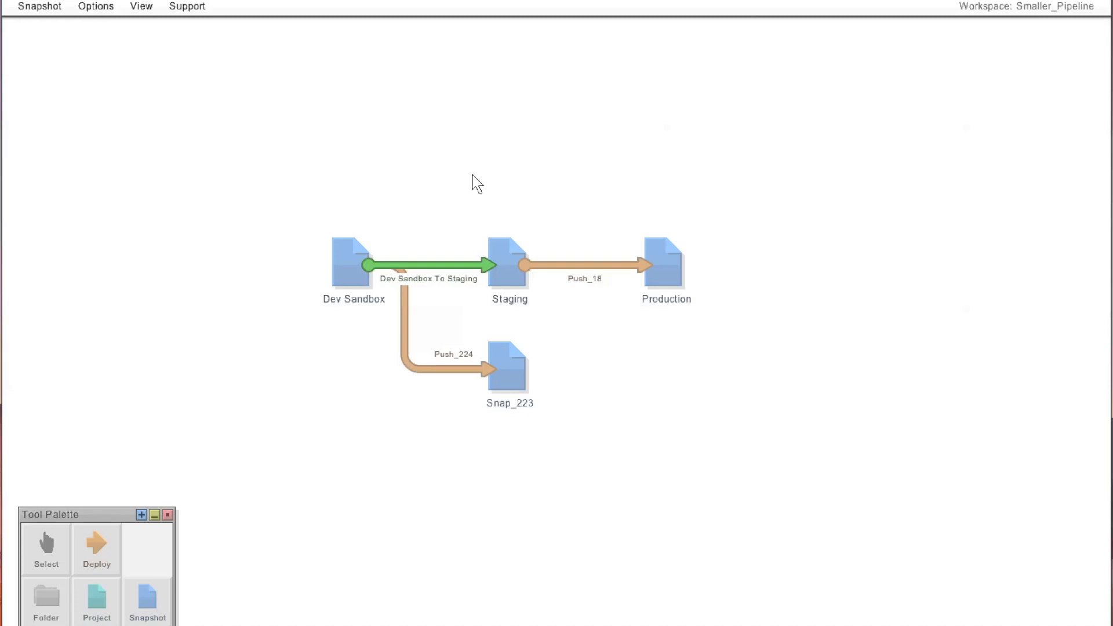
- Open Deploy Metadata for the Dev Sandbox To Staging arrow and maximize the dialog
right_click(457, 270)
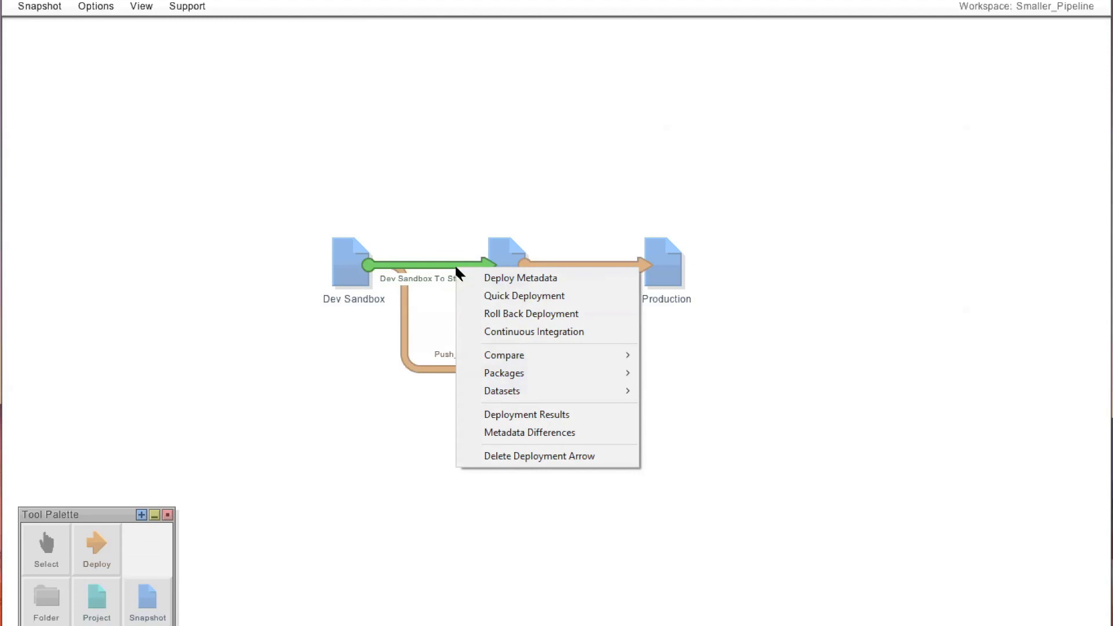
click(502, 279)
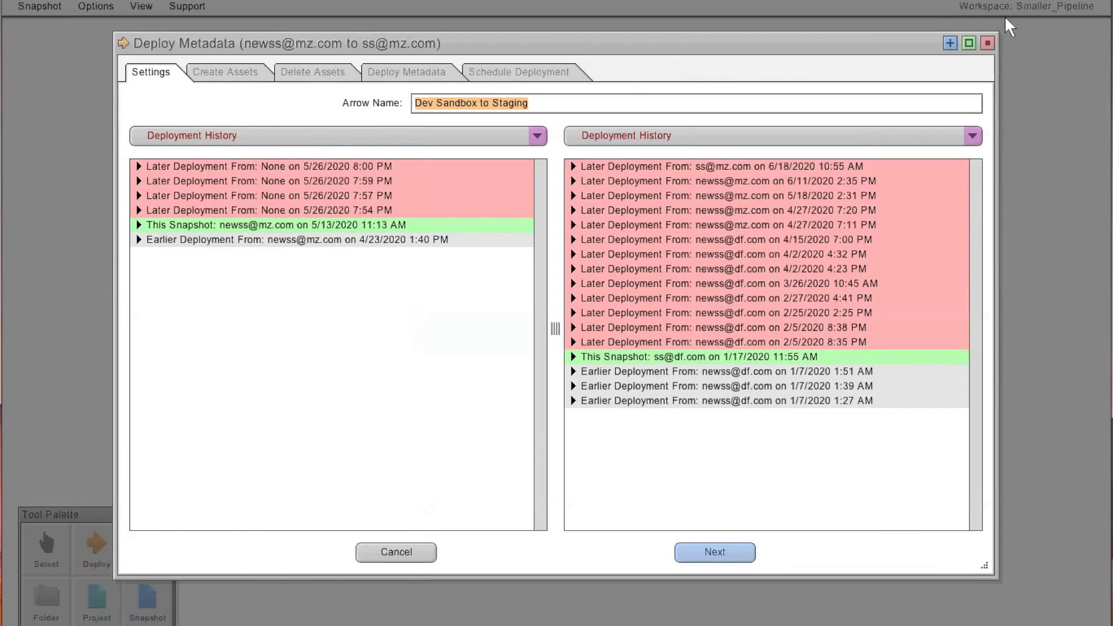
click(968, 43)
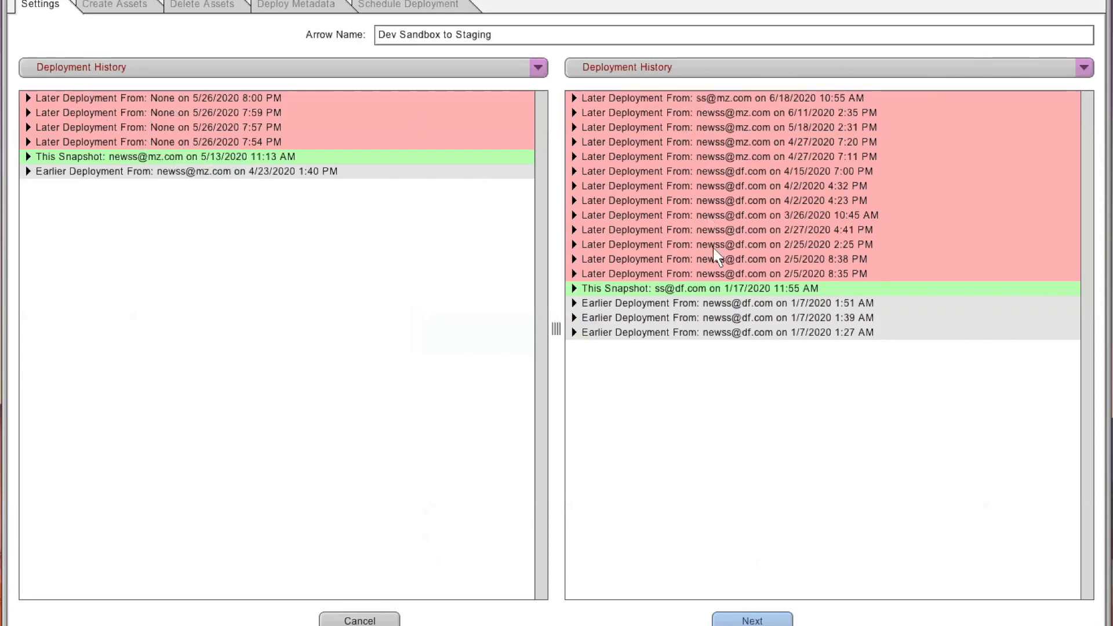
- Show the source org's Setup Audit Trail and scroll through its entries
click(530, 68)
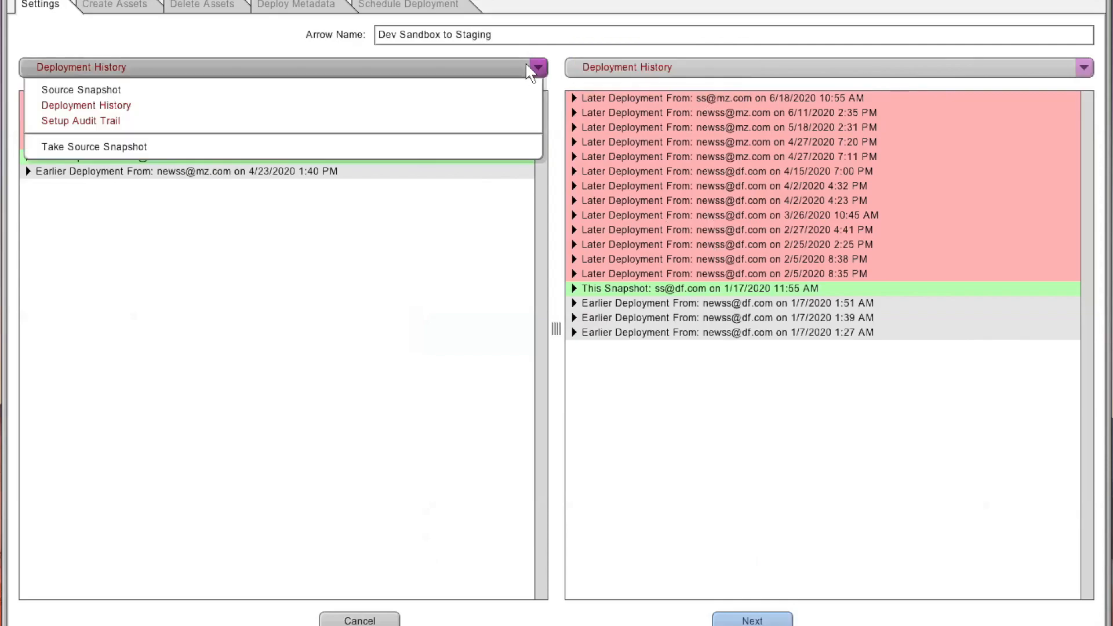
click(337, 122)
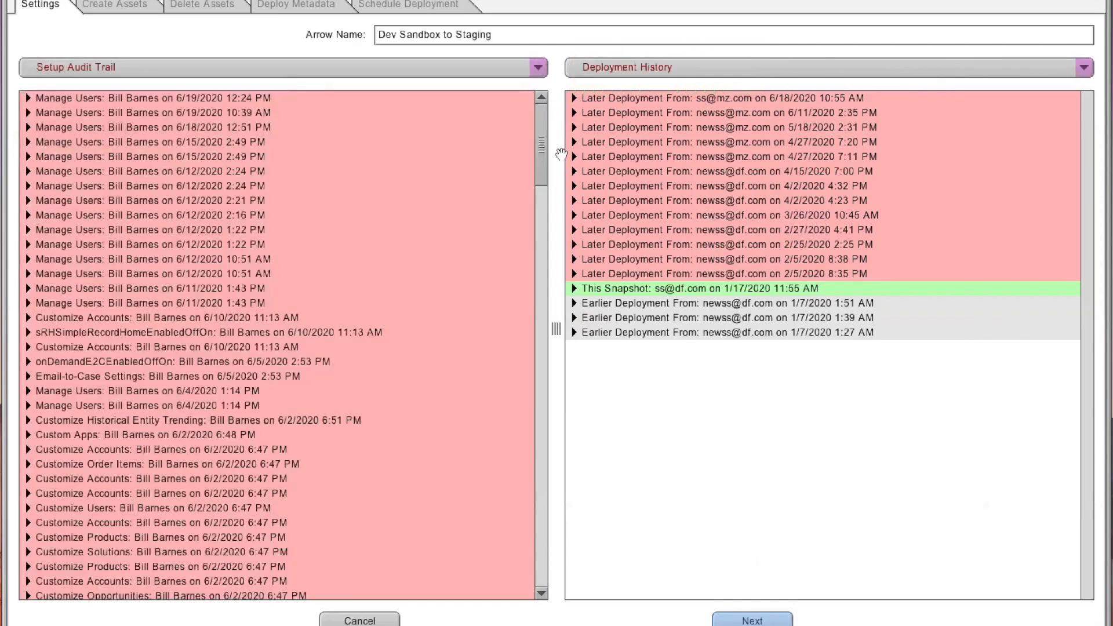
scroll(544, 145, down, 3)
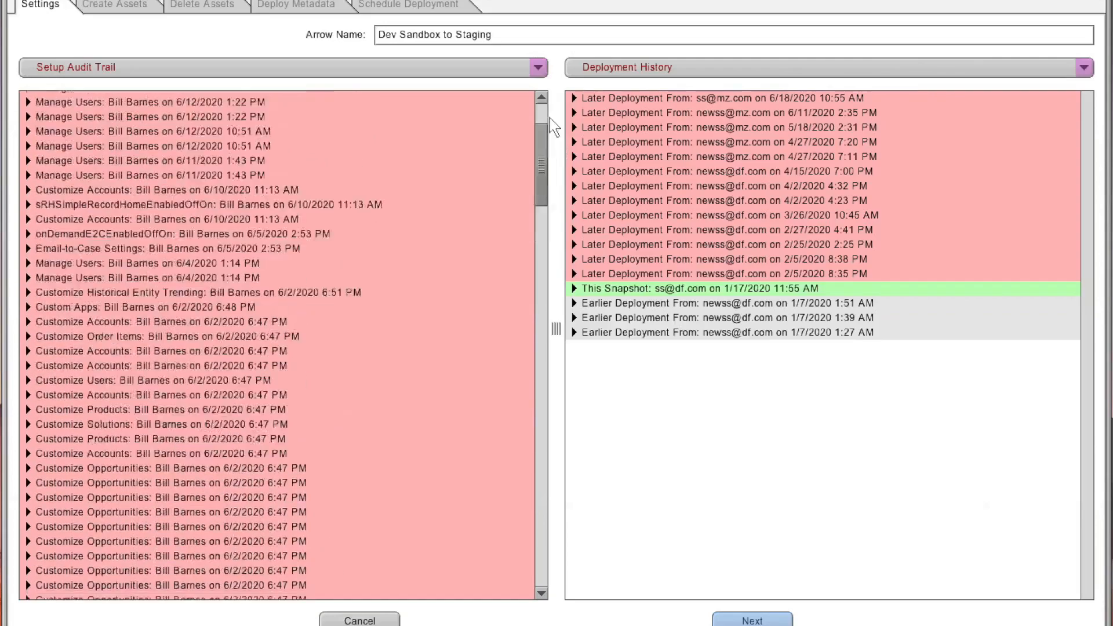
scroll(550, 122, up, 3)
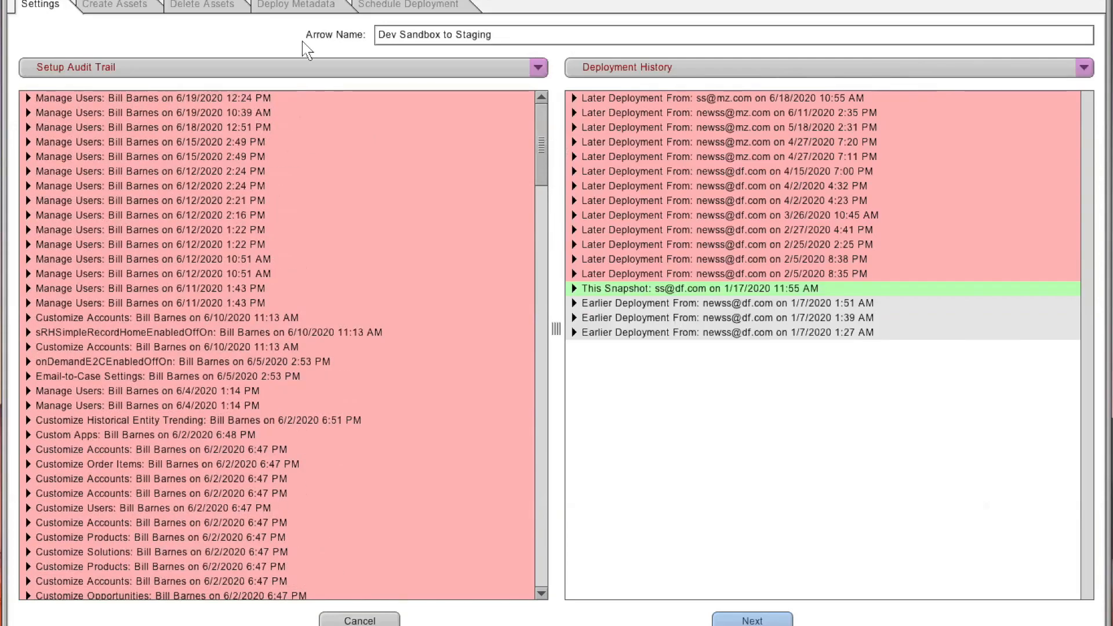
- Expand several Manage Users entries in the Setup Audit Trail to read their details and open the source view options
click(28, 113)
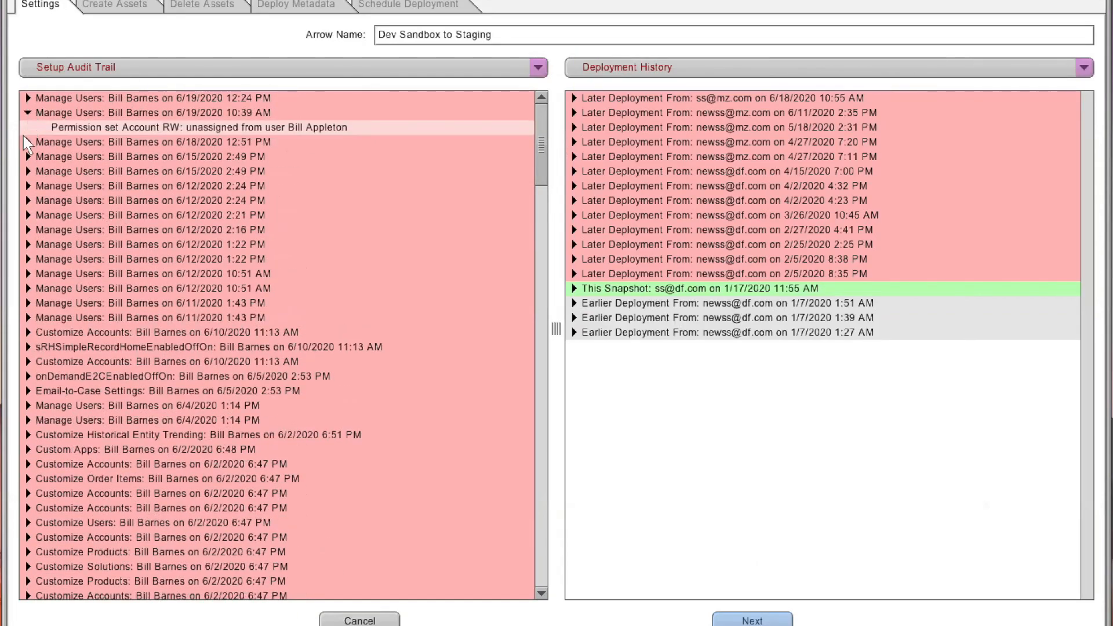
click(28, 141)
click(28, 172)
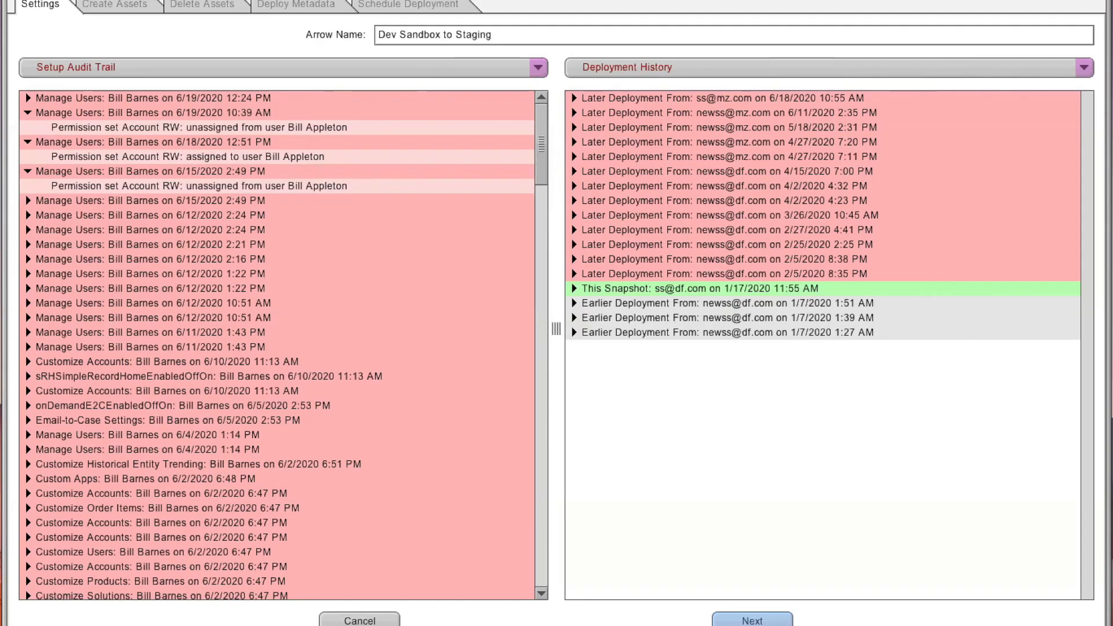
click(538, 68)
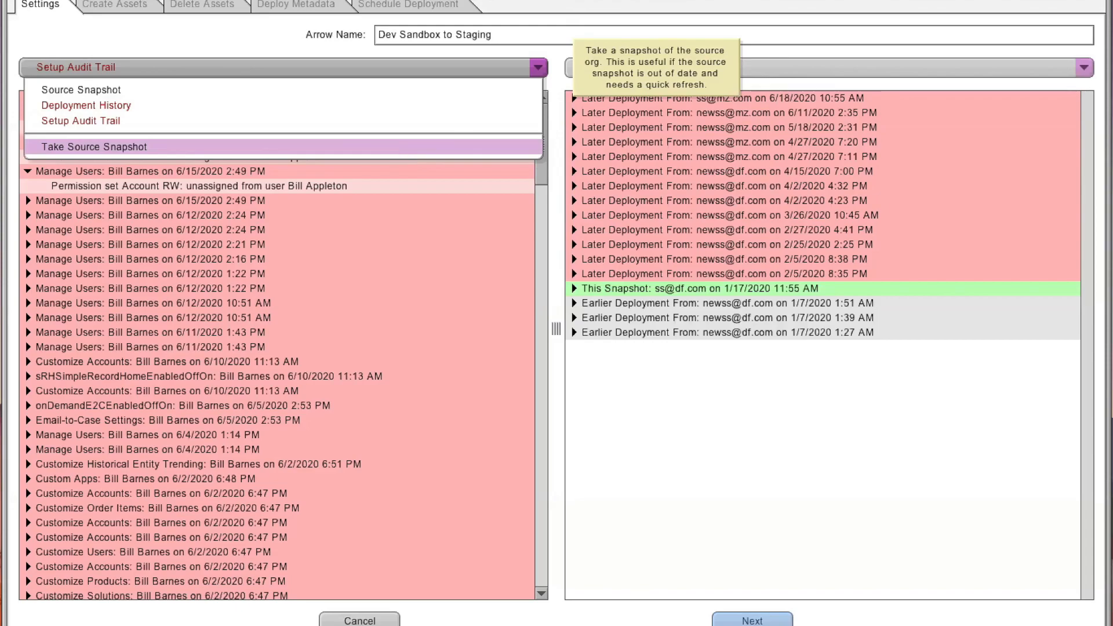
click(989, 49)
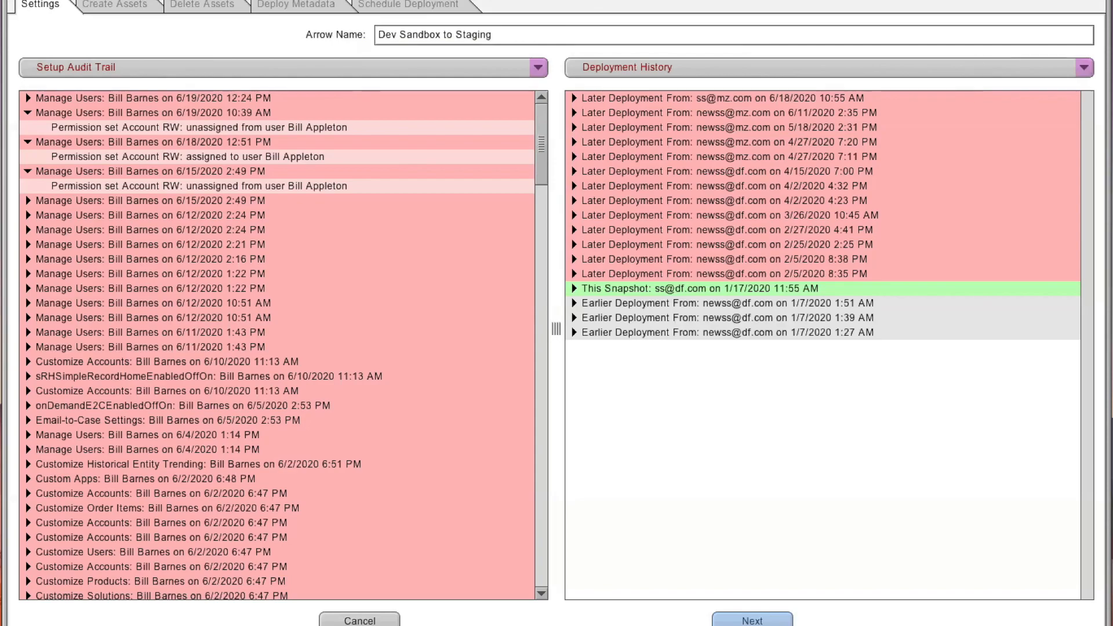
- Open Create Assets and remove all existing entries from the create job list
click(140, 7)
click(844, 87)
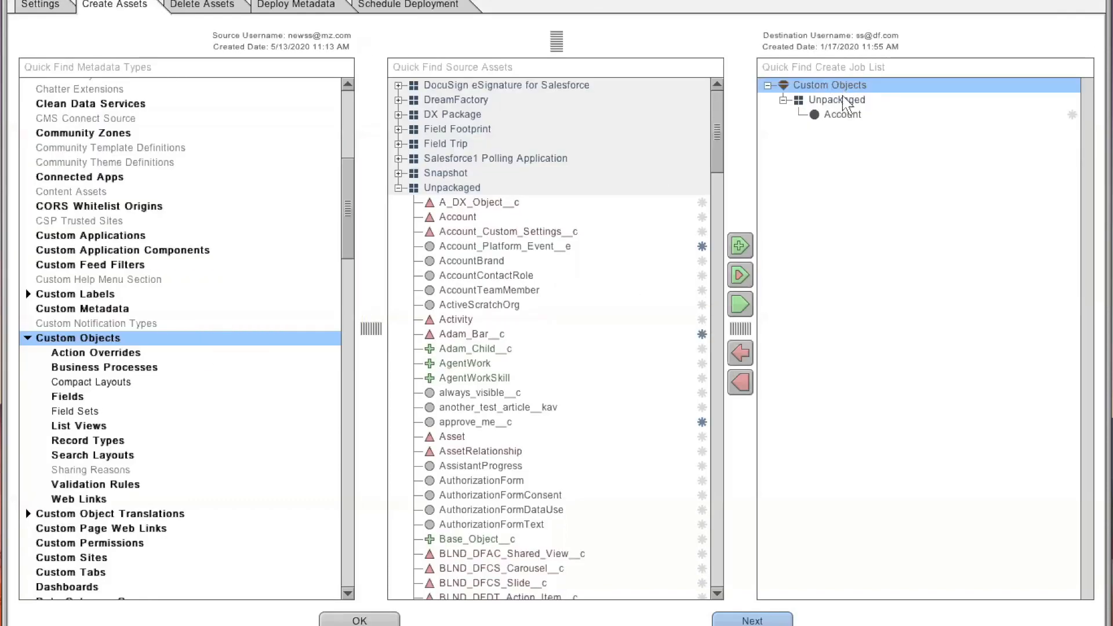
shift+click(852, 114)
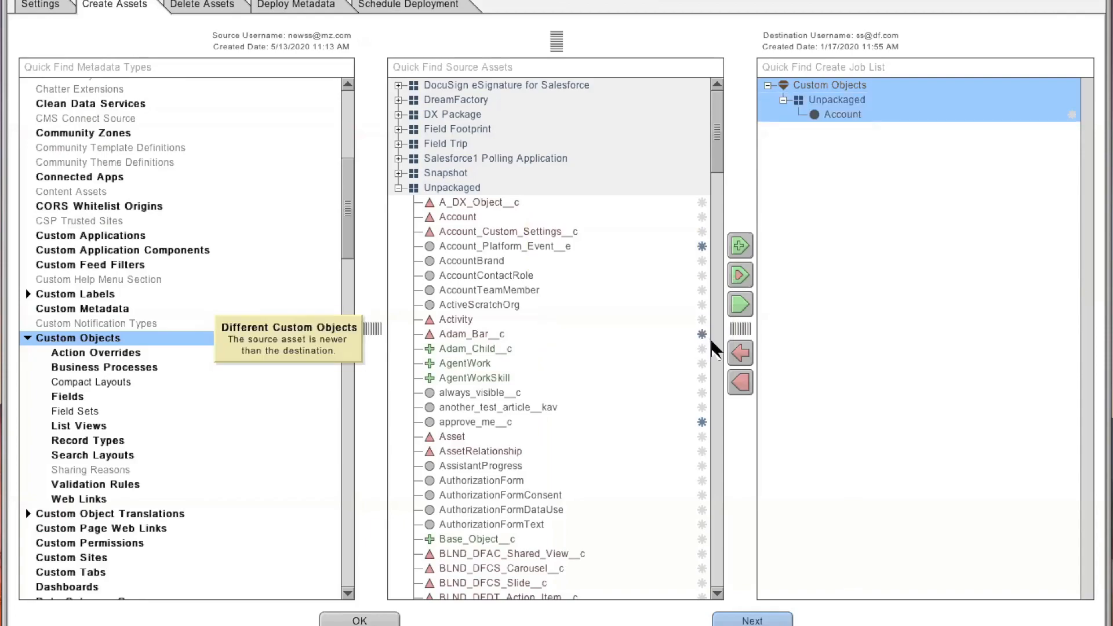
click(740, 352)
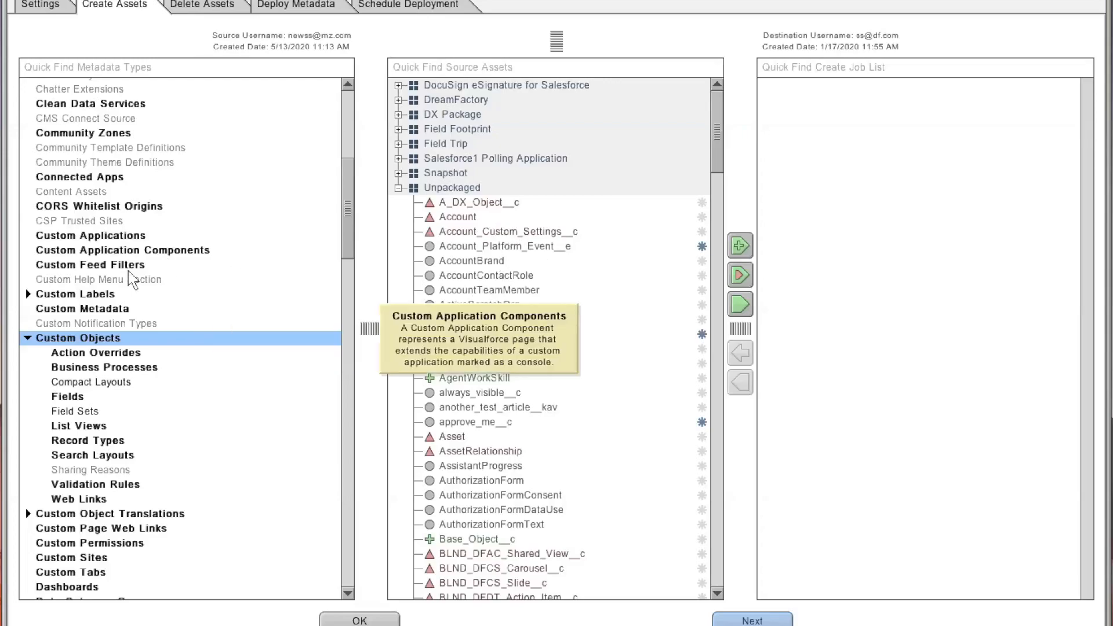
- Add the Account object's Account_Depth__c field to the create job list under Custom Objects Fields
scroll(211, 351, down, 5)
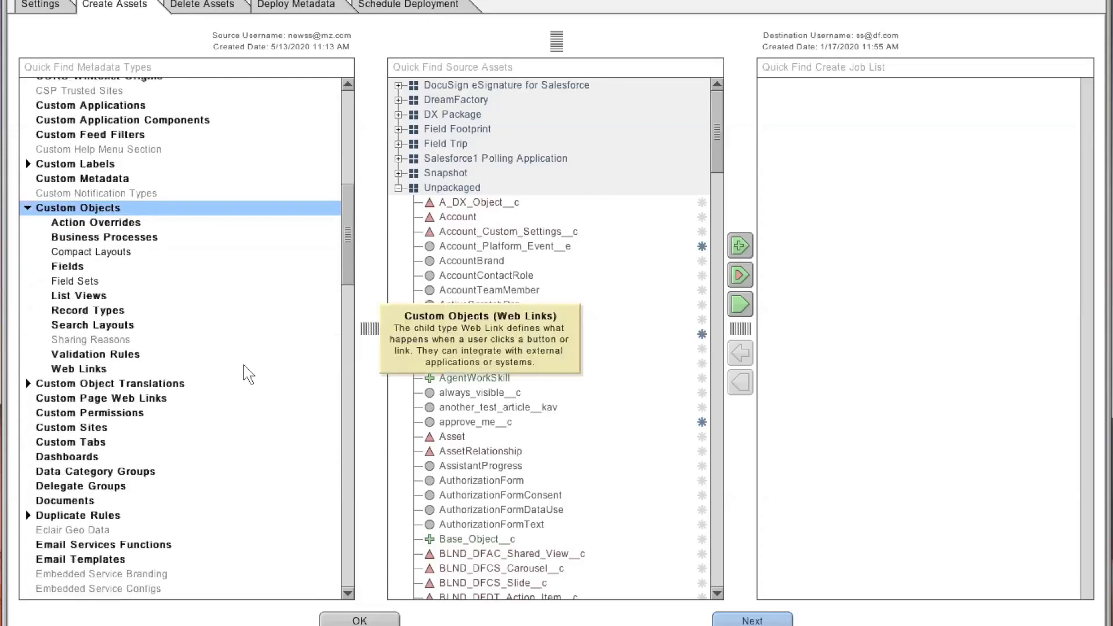
scroll(251, 372, down, 1)
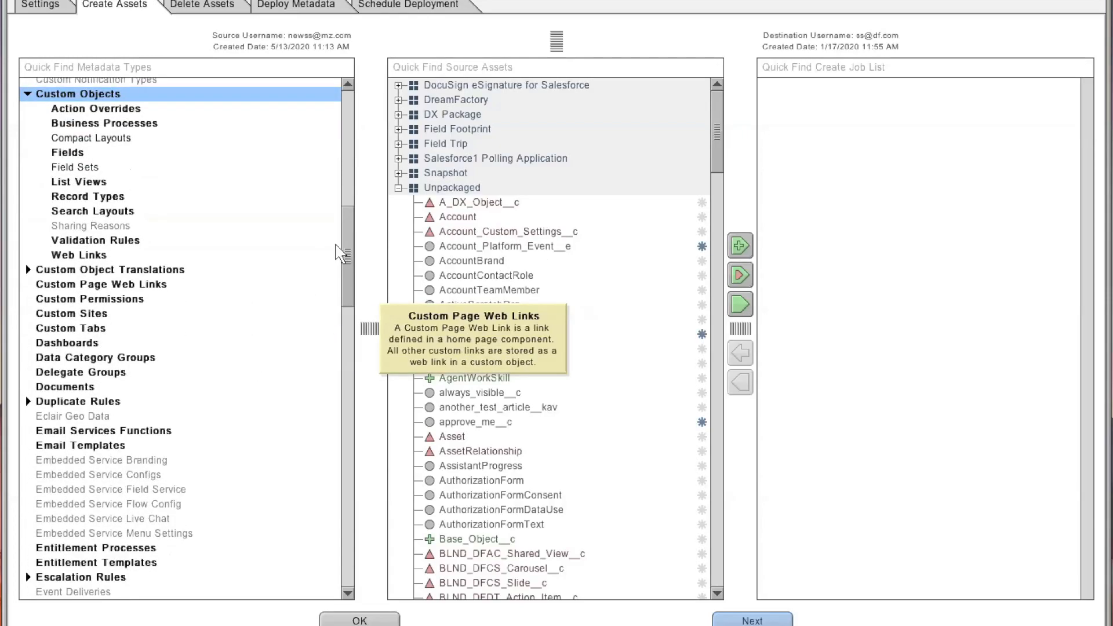
click(470, 220)
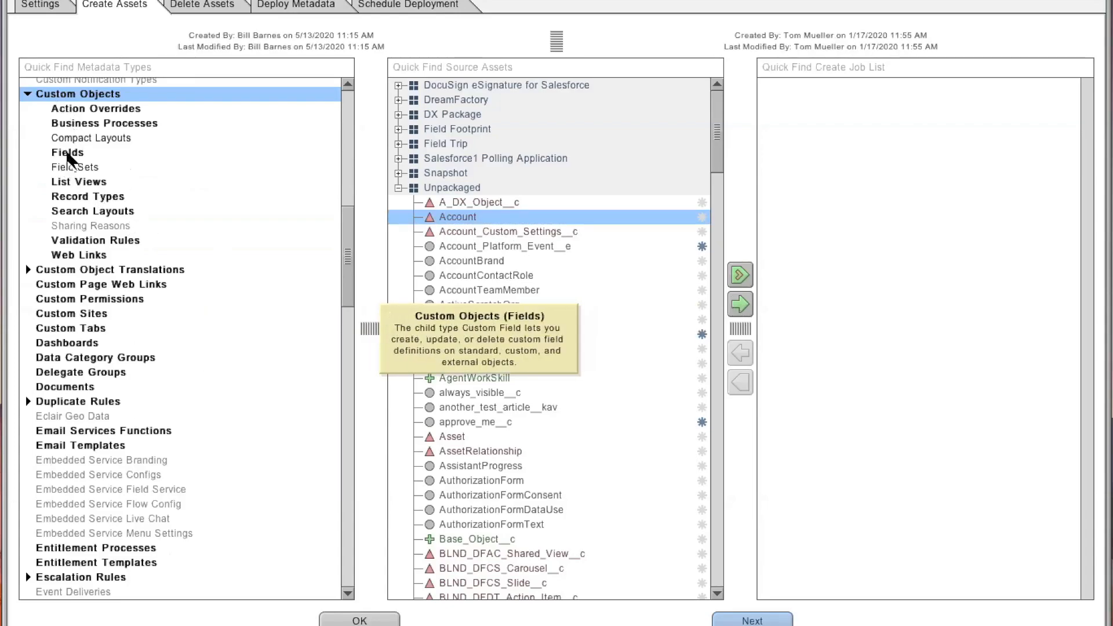
click(284, 153)
click(413, 218)
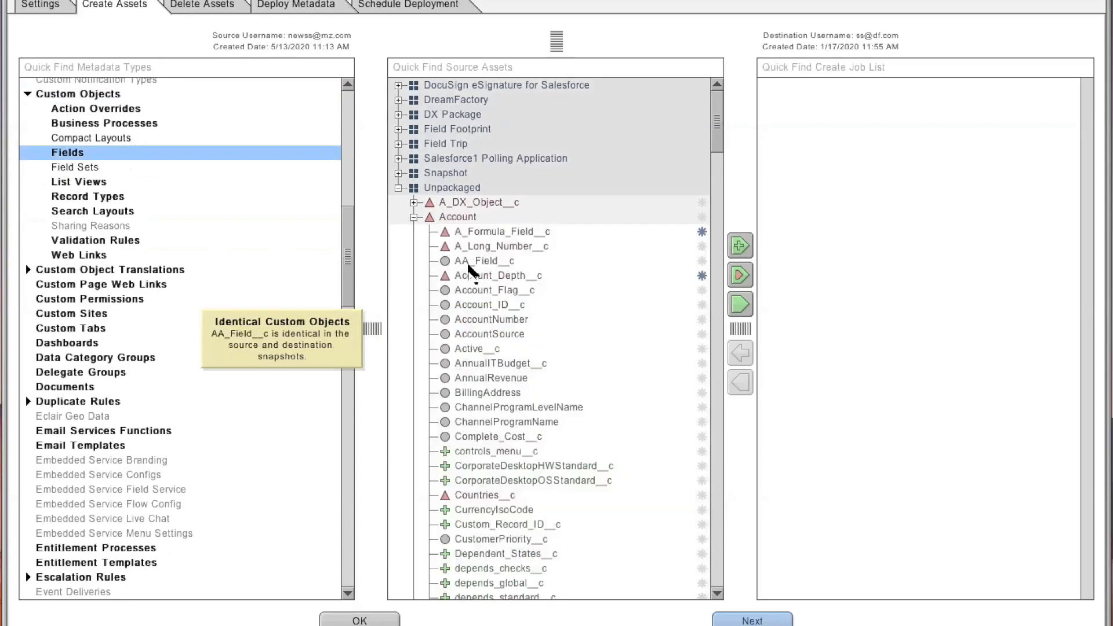
click(486, 276)
click(740, 245)
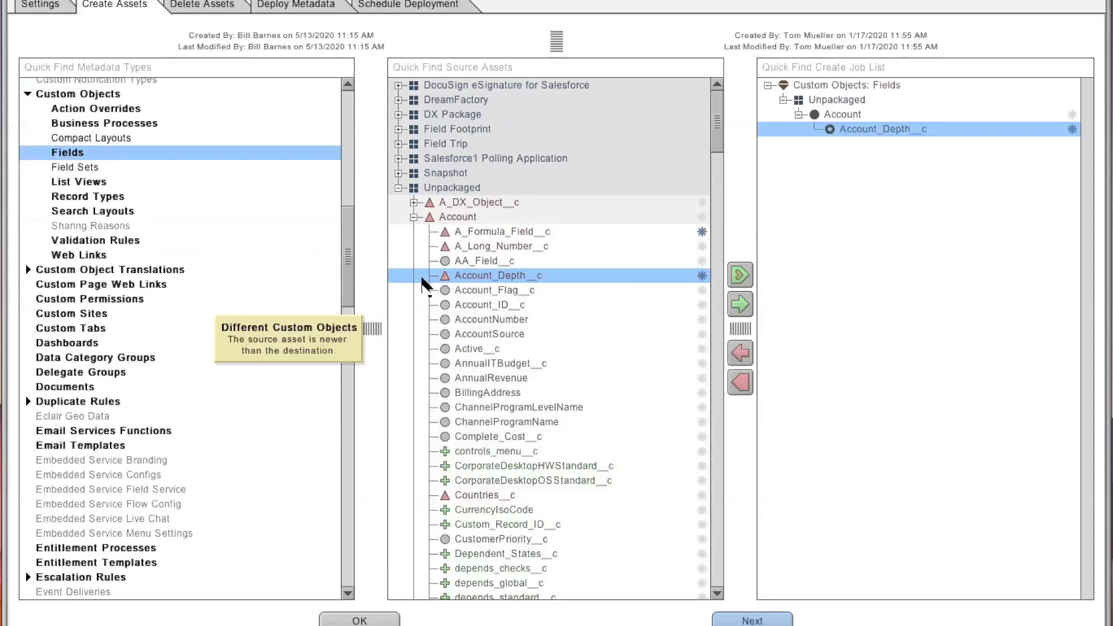
- Add the Admin - Non SSO profile to the create job list
scroll(170, 316, down, 3)
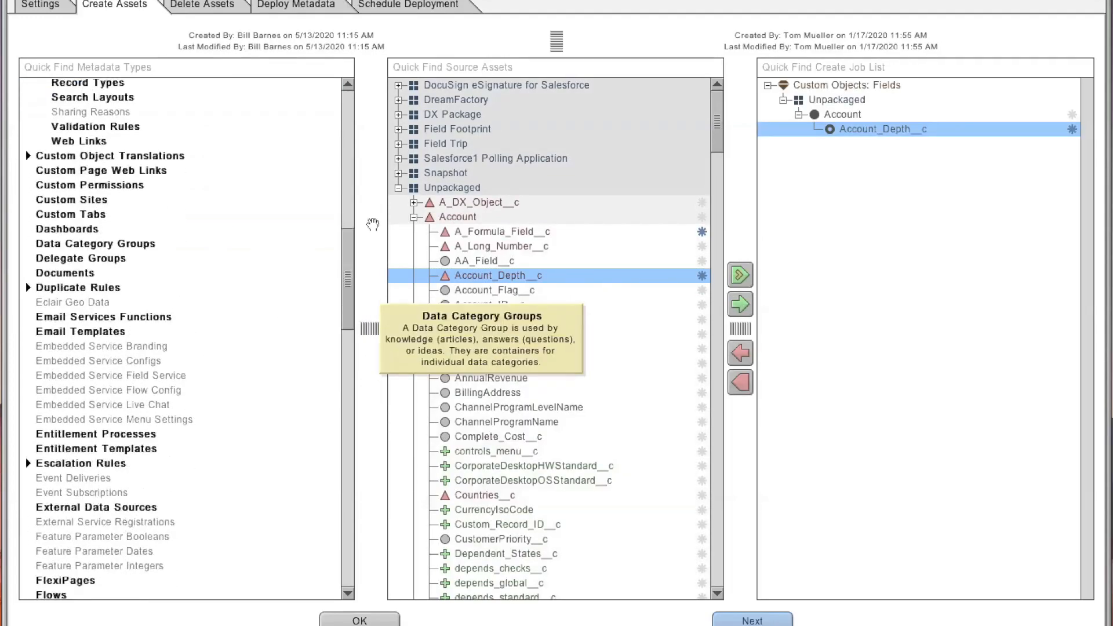
scroll(336, 348, down, 10)
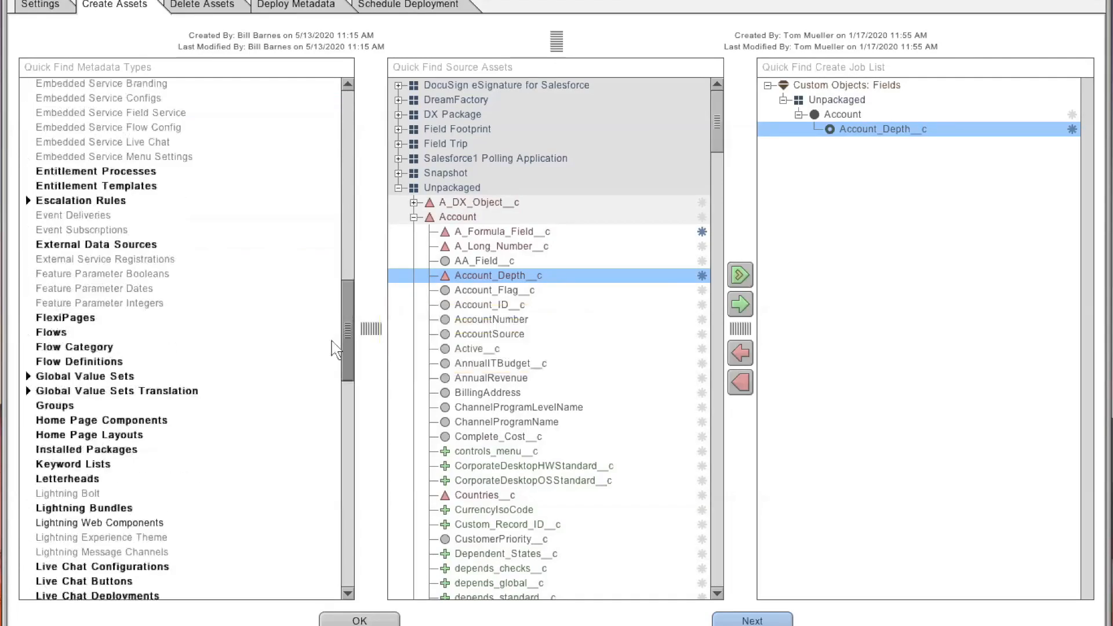
scroll(329, 390, down, 10)
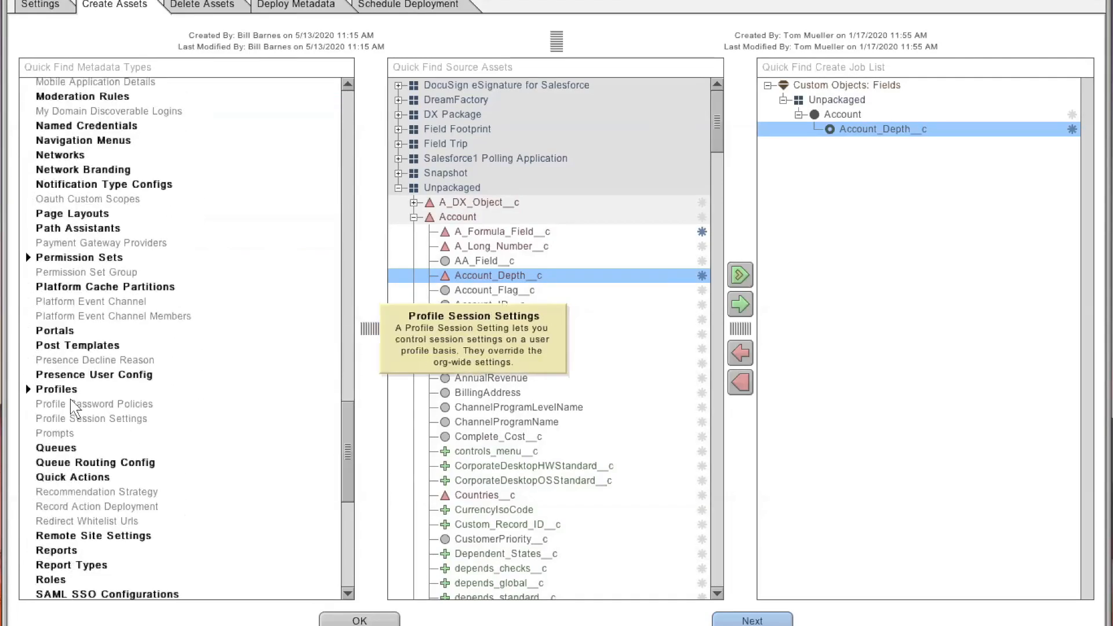
click(64, 389)
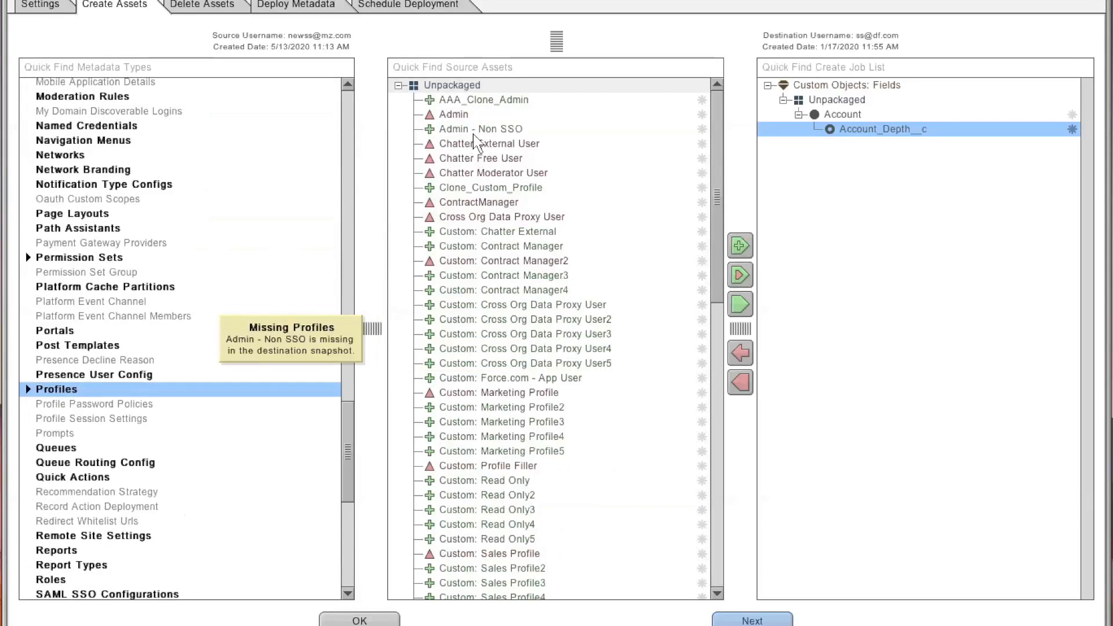
click(589, 129)
click(740, 303)
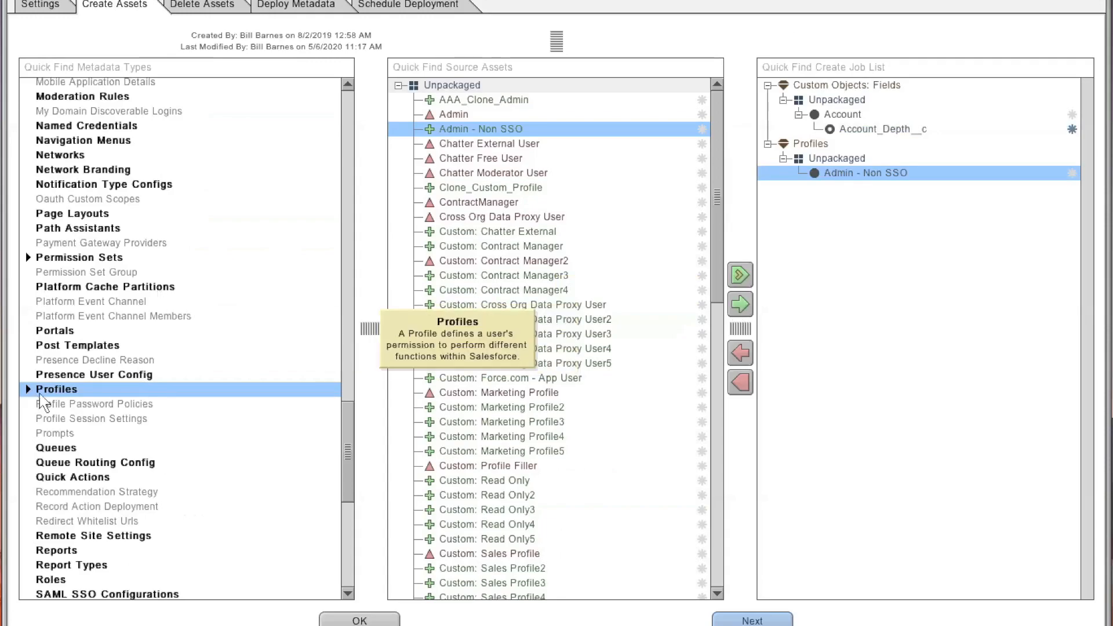
- Add Chatter Free User's A_DX_Object__c.checktest__c and A_DX_Object__c.myfield__c field permissions to the create job list
click(27, 389)
scroll(128, 441, down, 2)
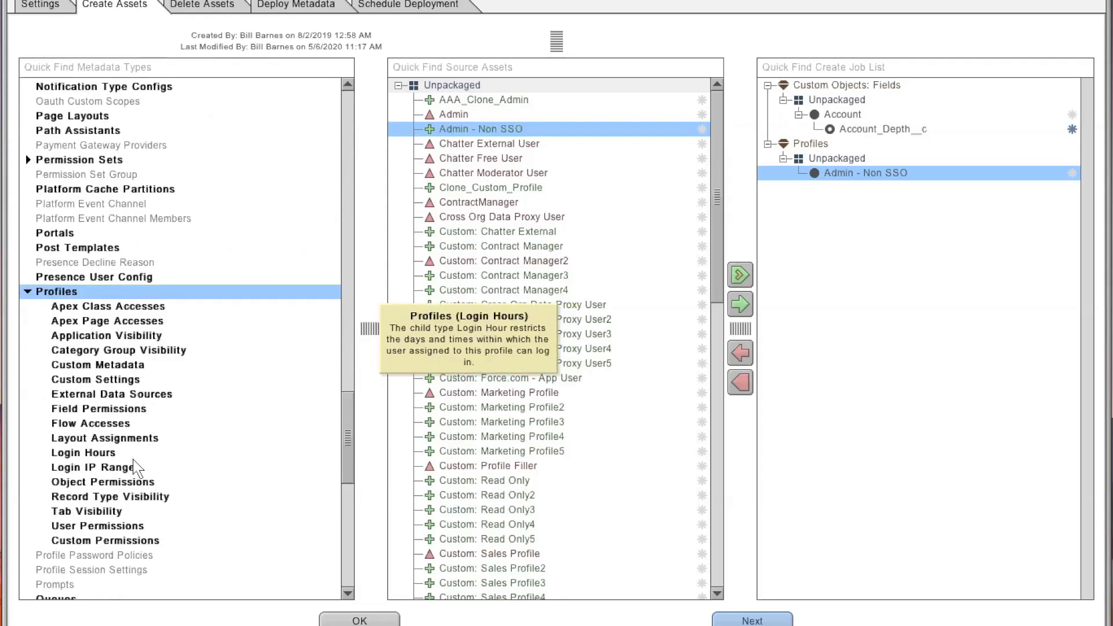
click(99, 409)
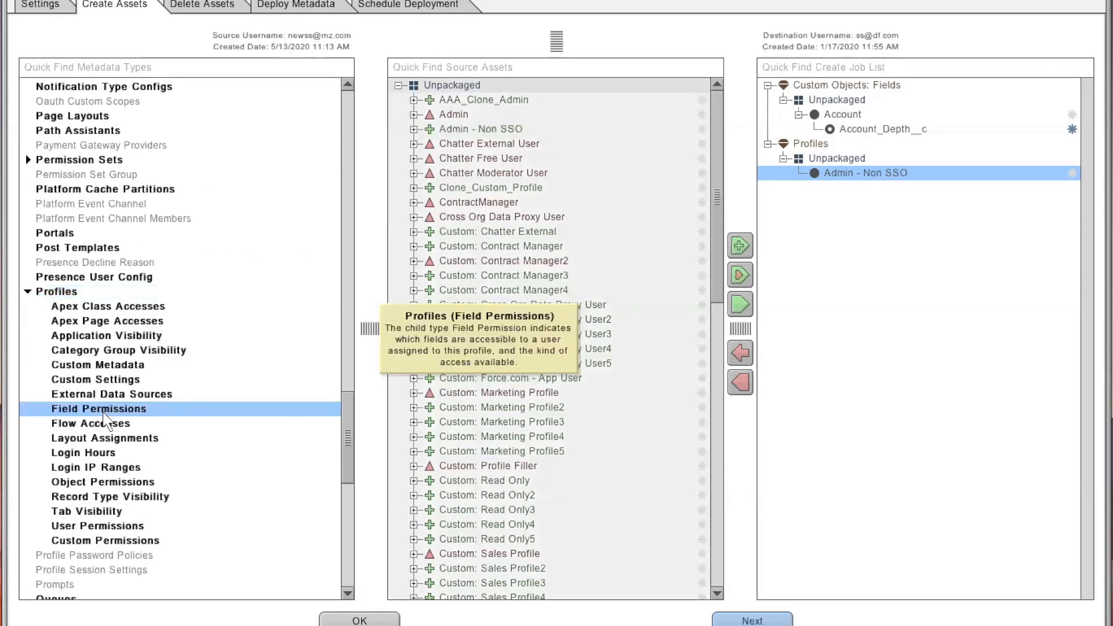
click(414, 159)
click(504, 217)
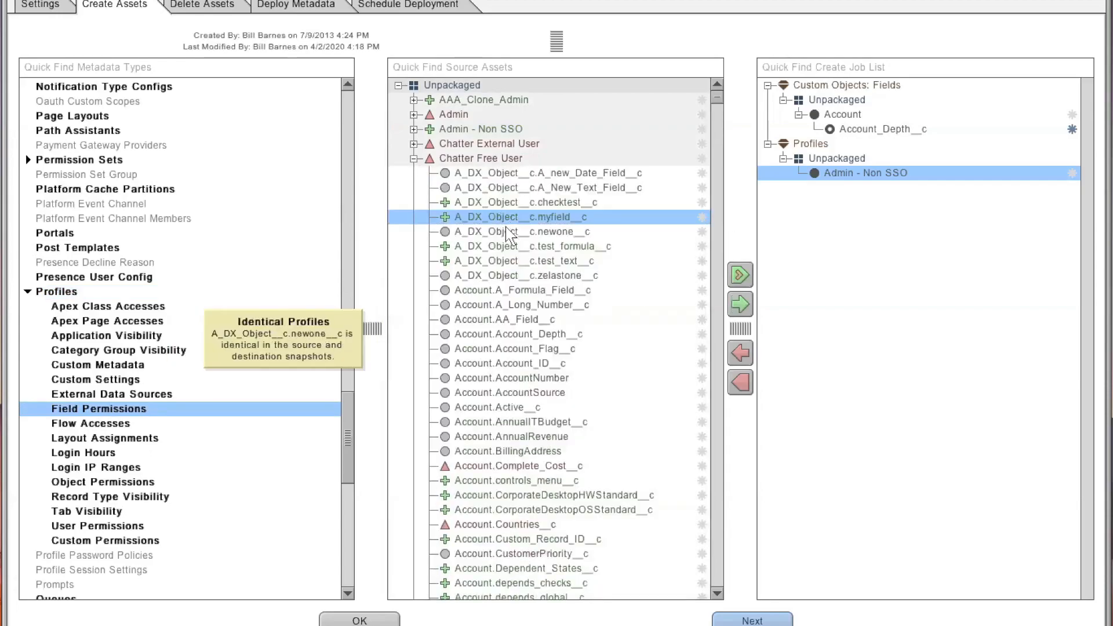
ctrl+click(504, 202)
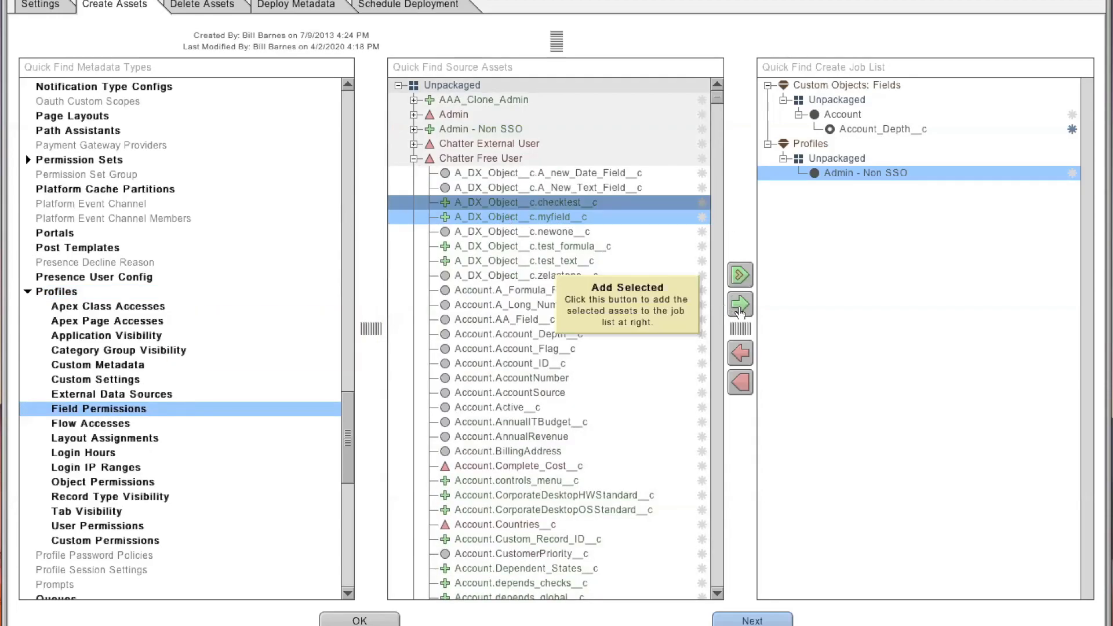
click(741, 304)
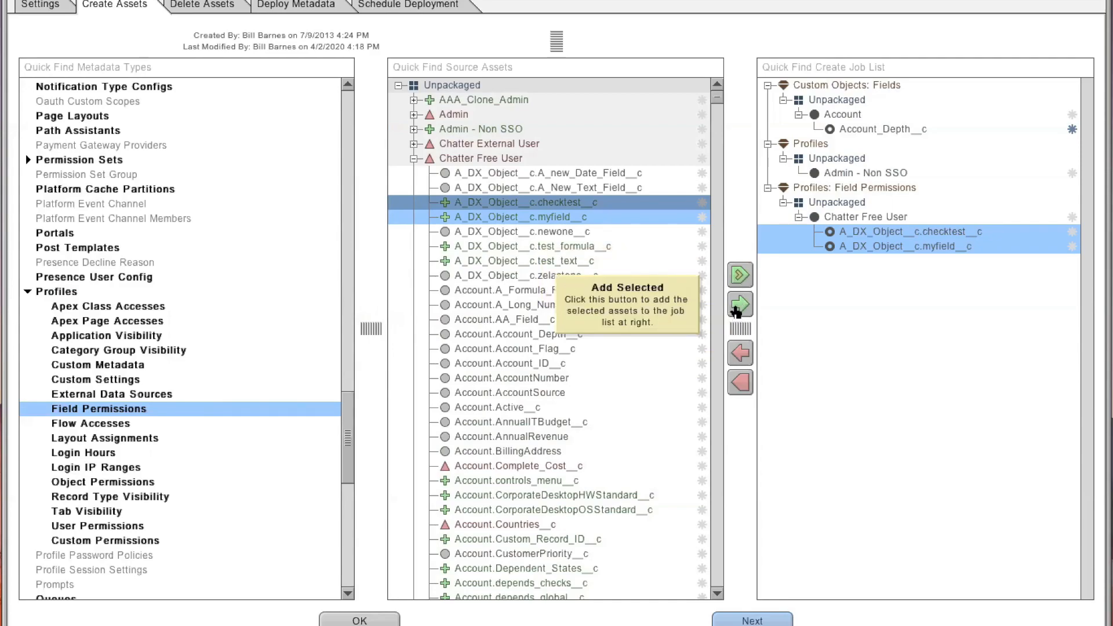
- Browse other metadata types and view the destination assets available for deletion
click(189, 88)
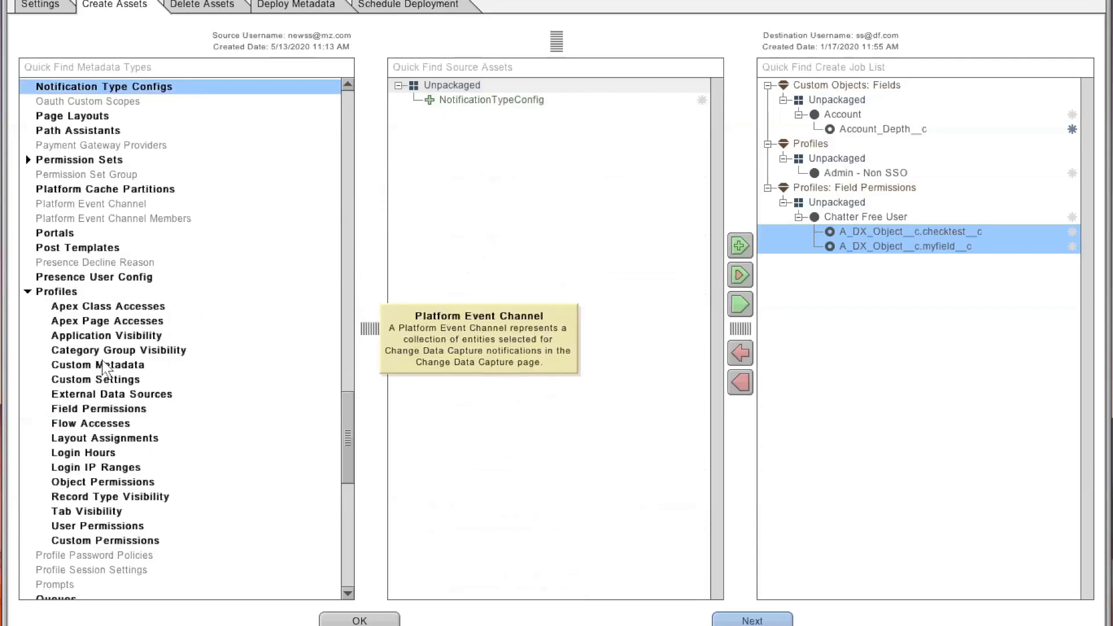
shift+click(108, 426)
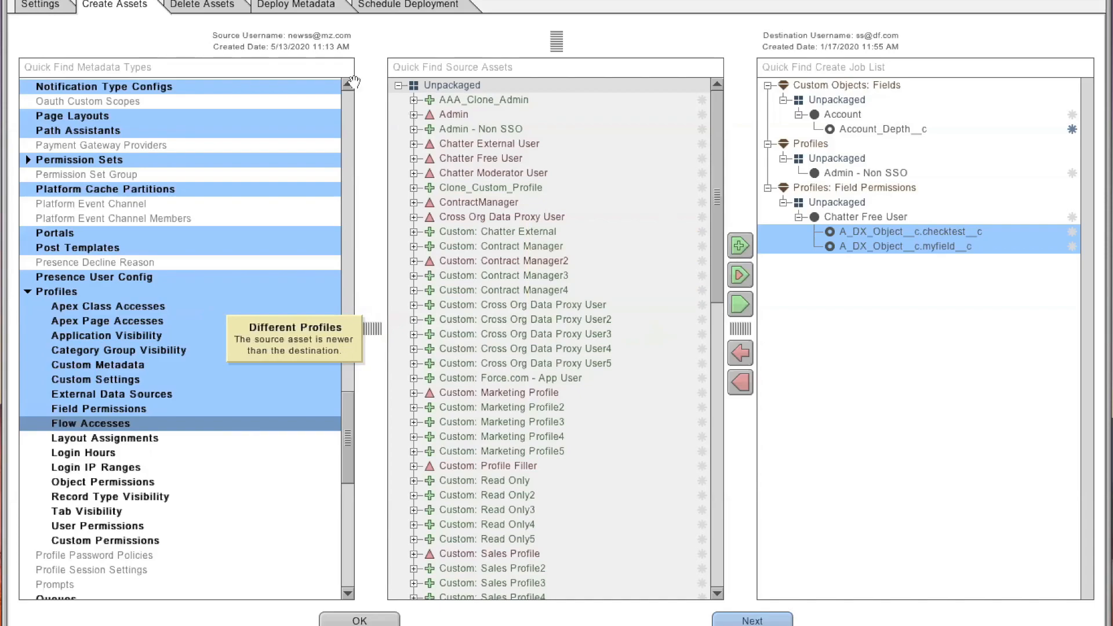
click(229, 9)
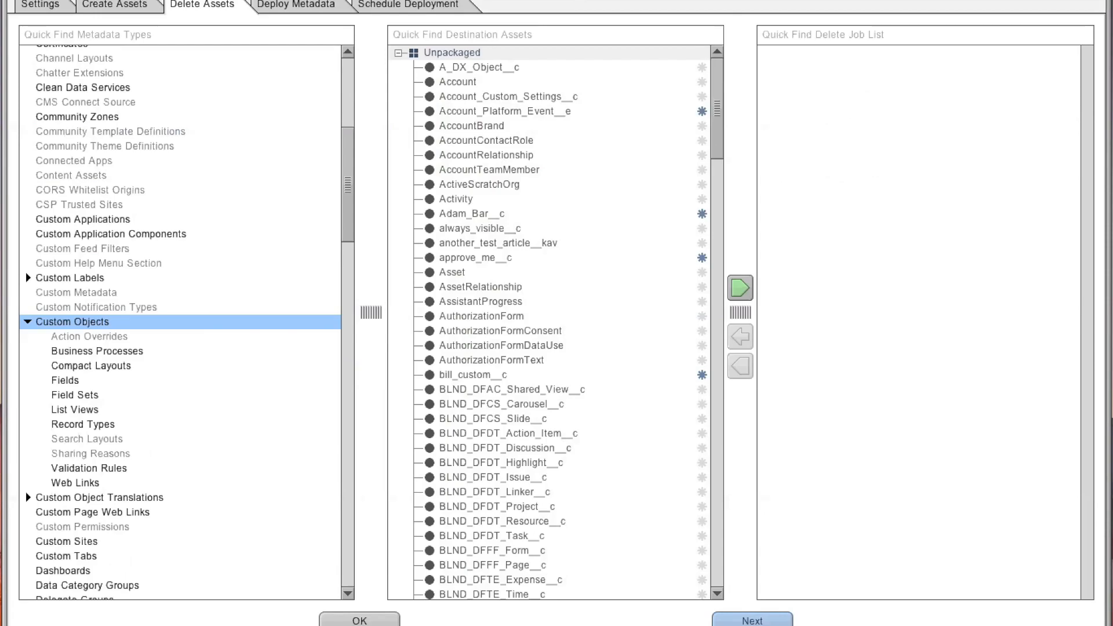
- Open Deploy Metadata, enable Revoke Sparse Permissions and close the deployment dialog
click(320, 7)
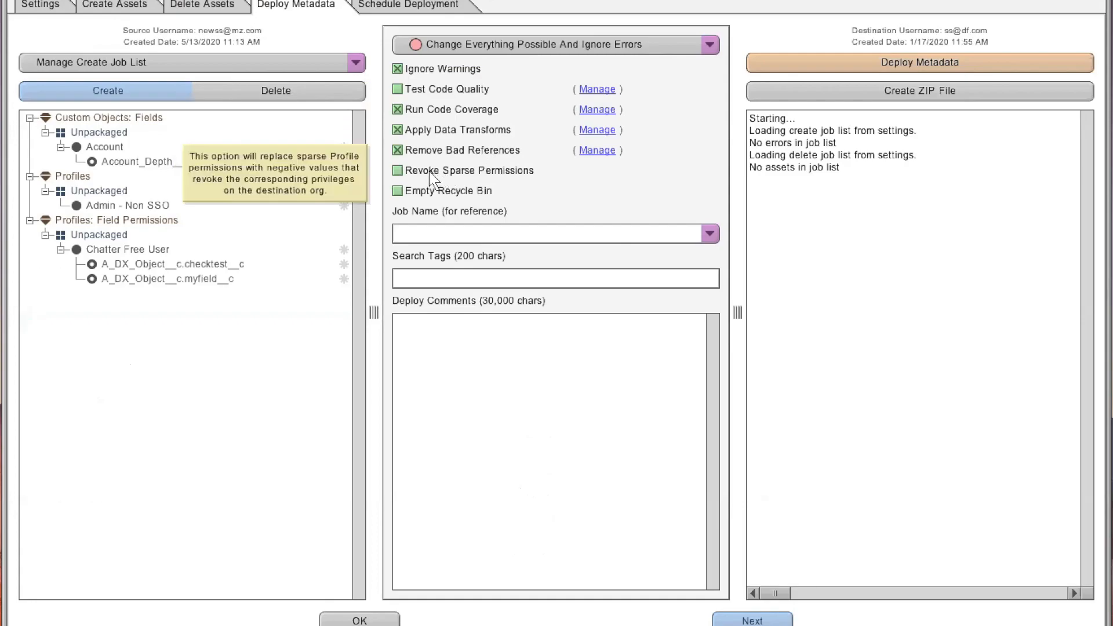
click(397, 172)
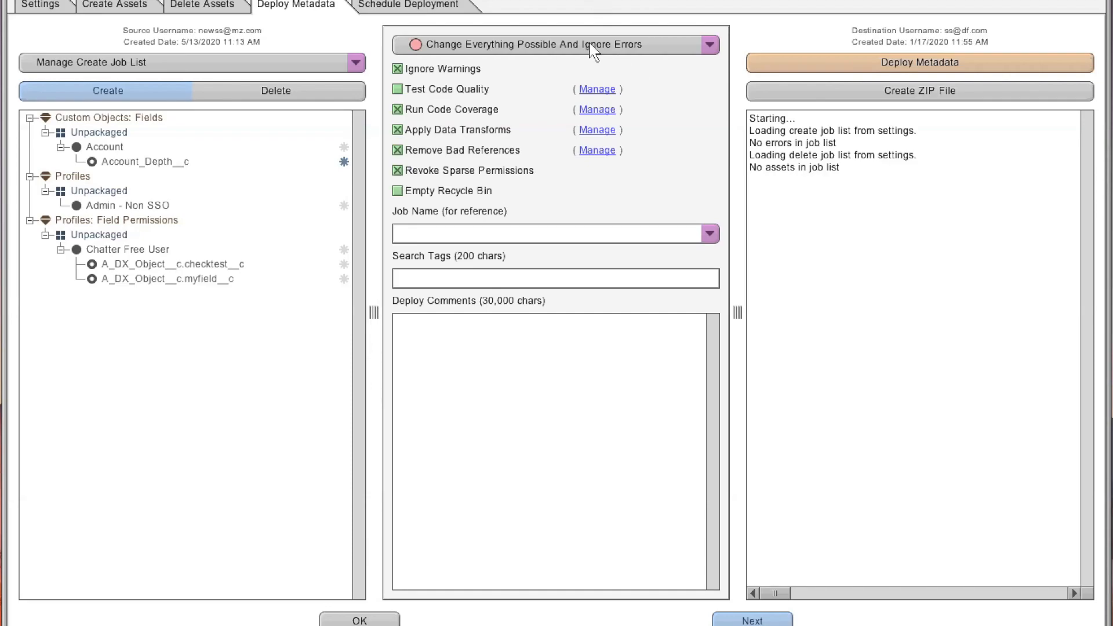
click(452, 7)
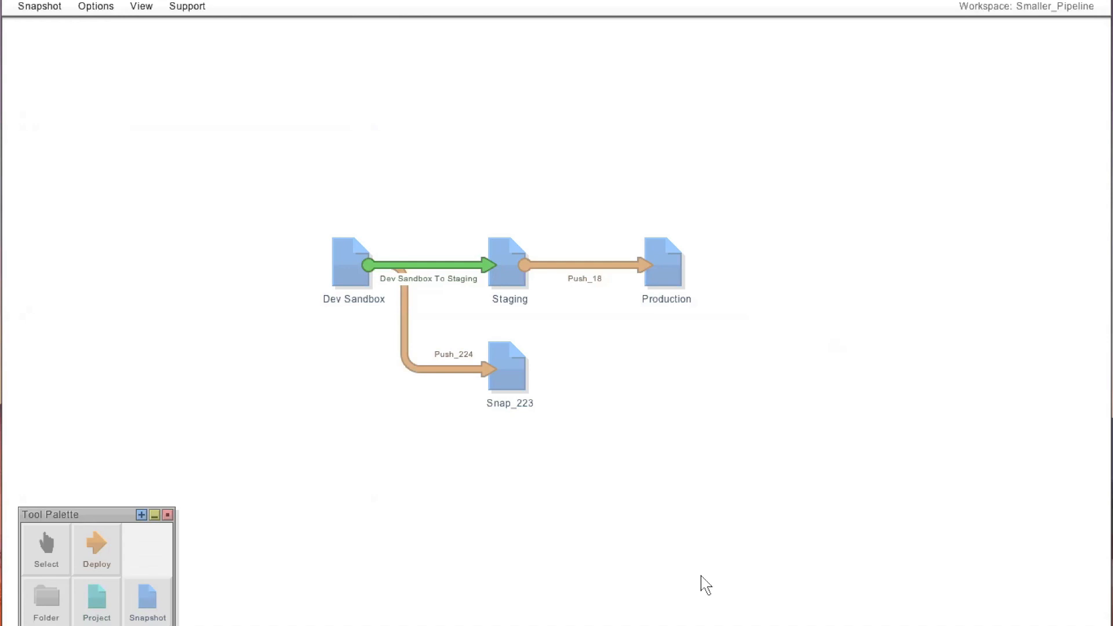
- Switch to the PowerPoint presentation and start the slideshow from the beginning
key(alt+Tab)
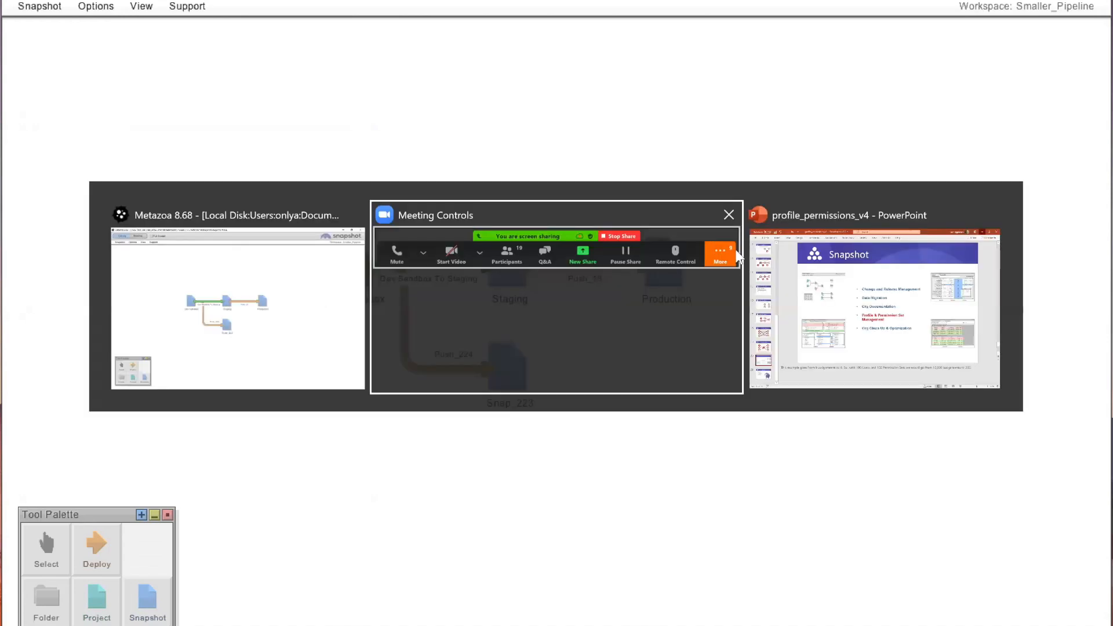
key(alt+Tab)
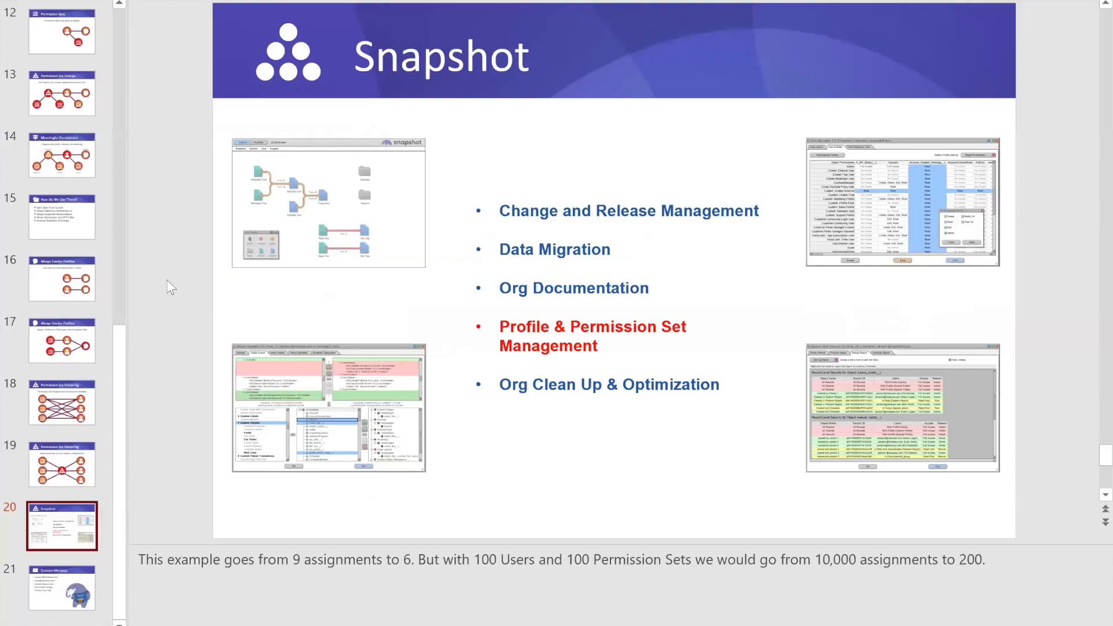
click(61, 589)
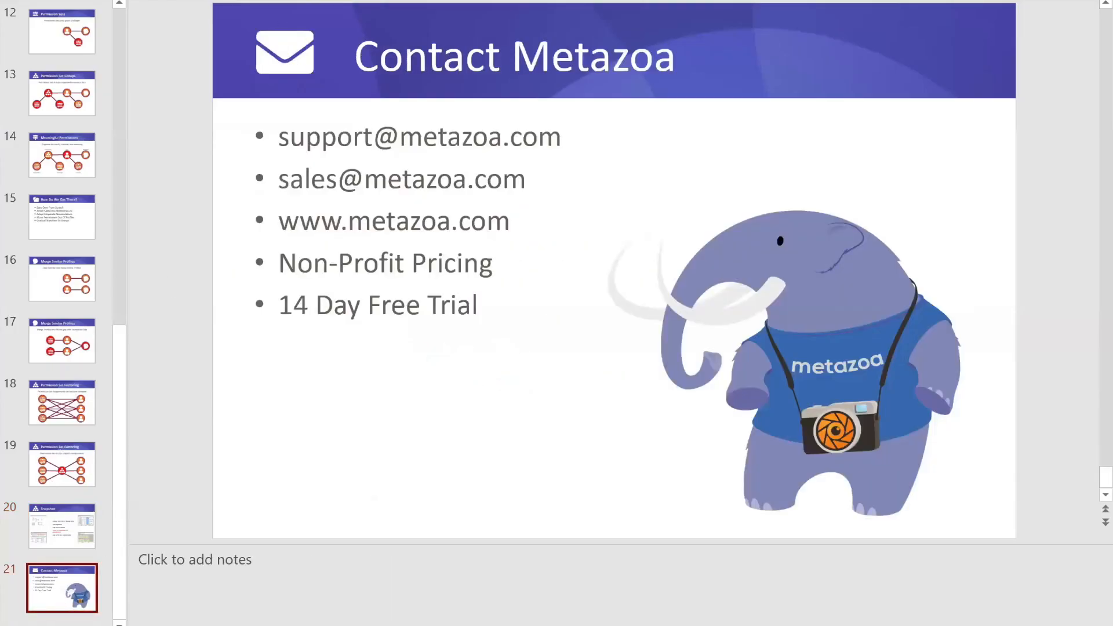
key(F5)
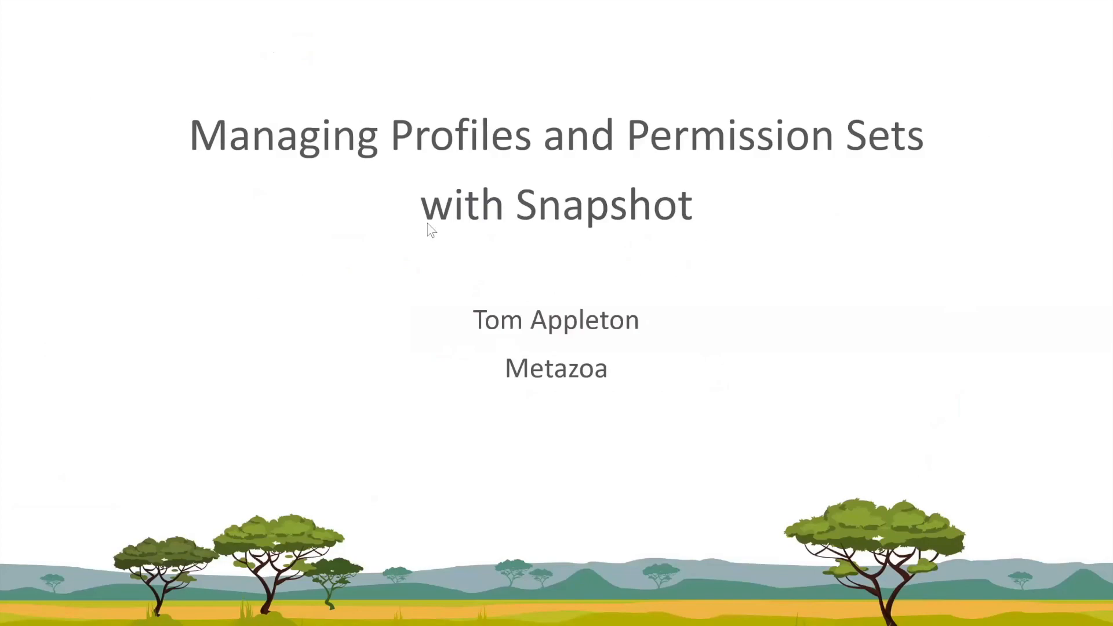